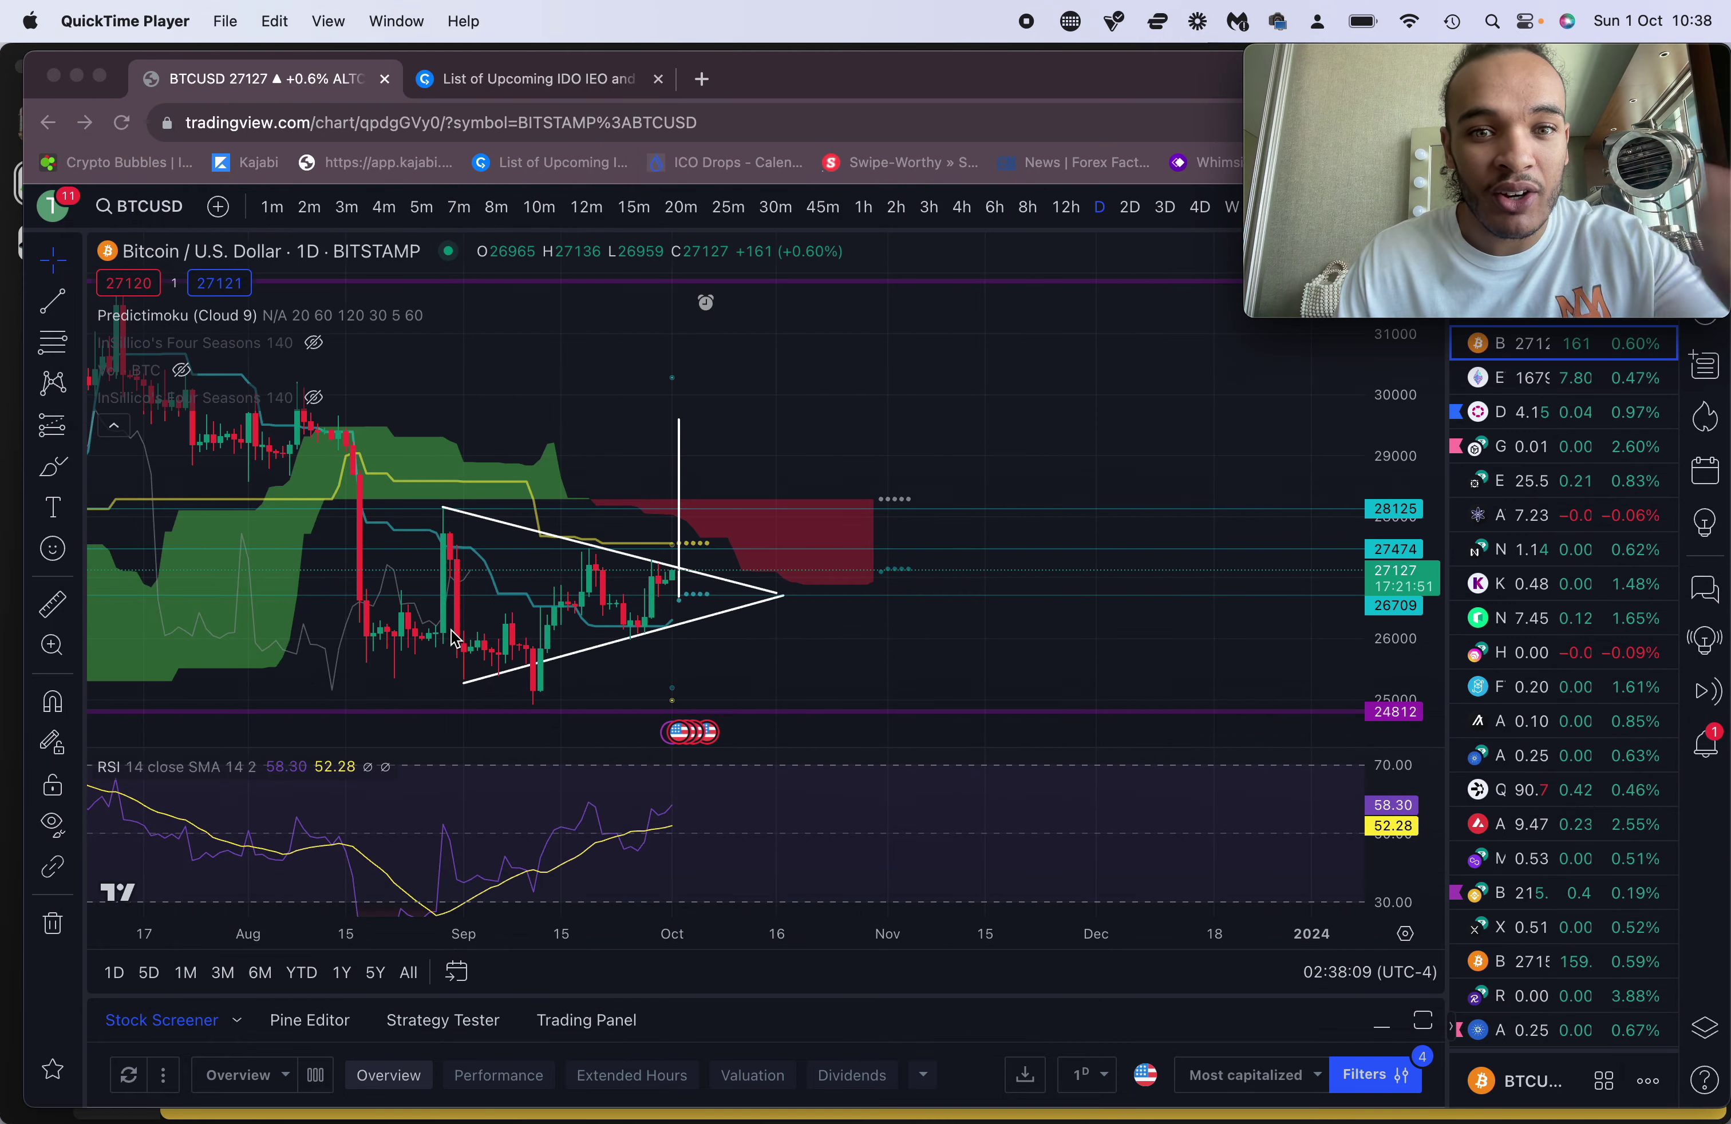
Delete the vertical line from the daily BTCUSD chart, keeping the triangle pattern in view
scroll(672, 557, up, 5)
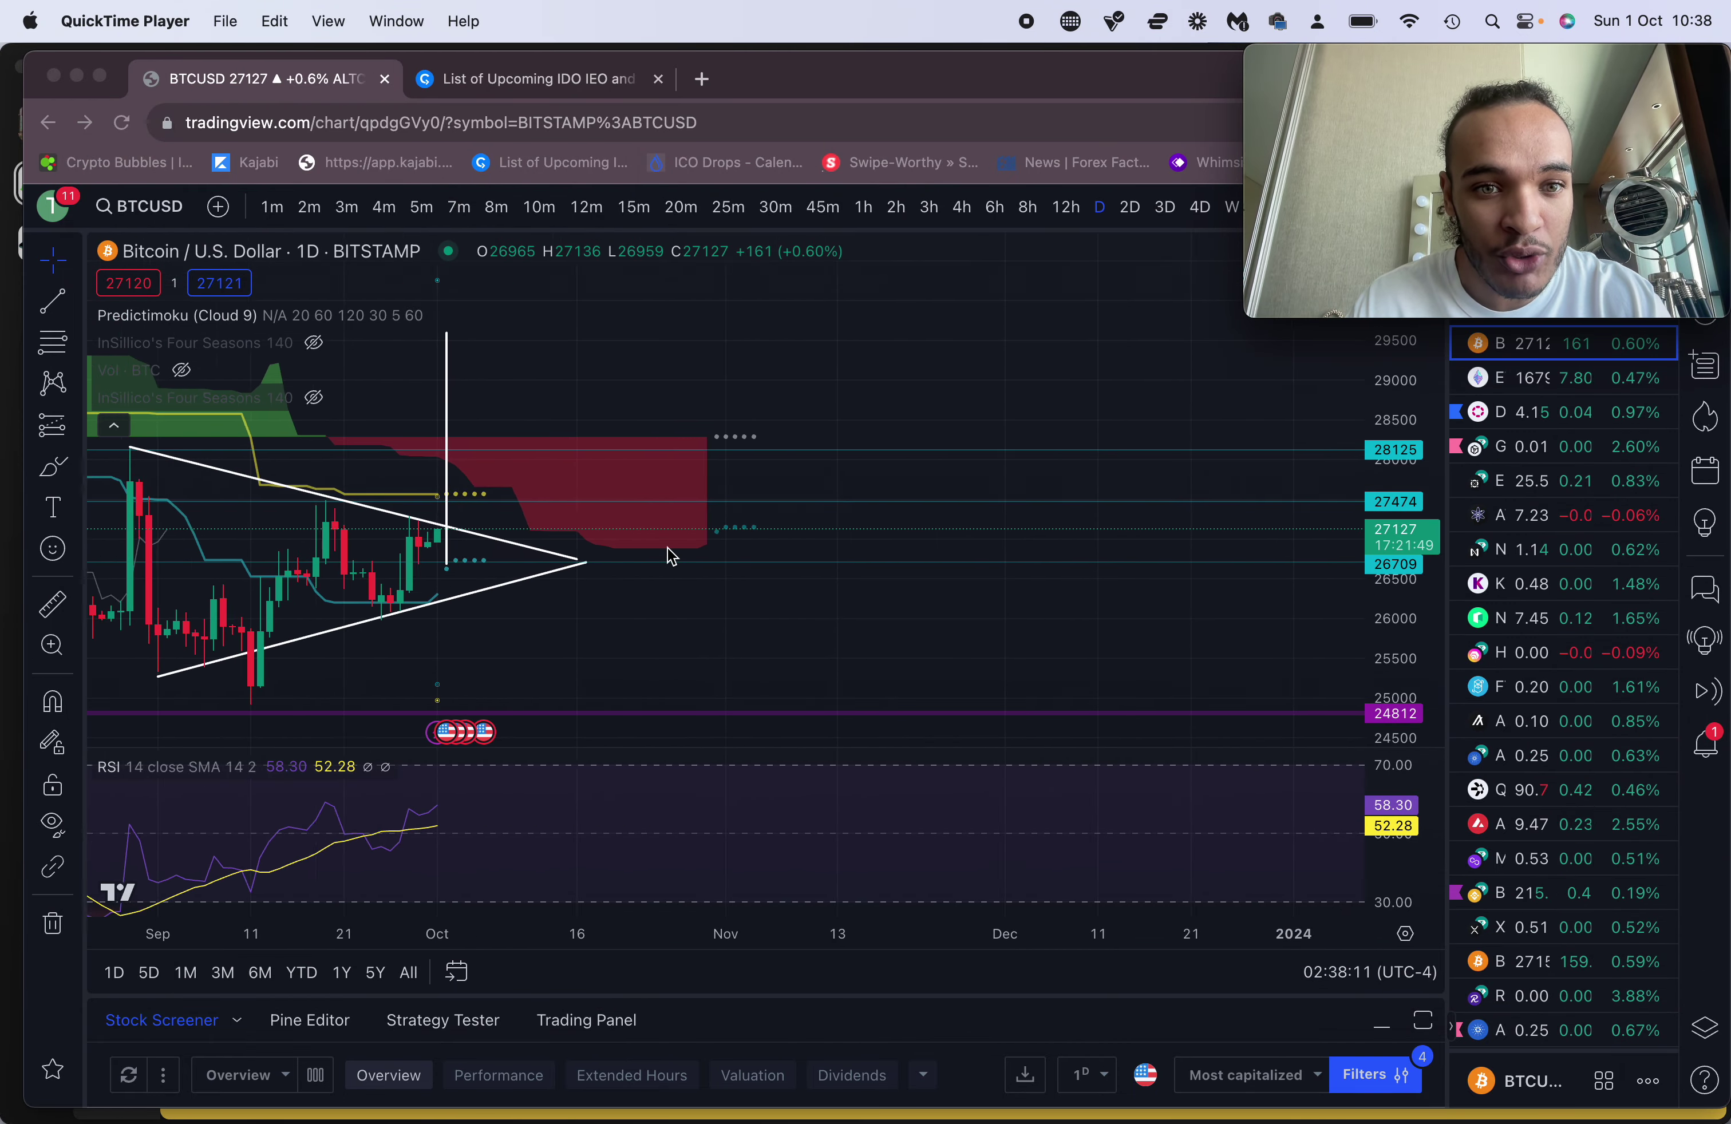
scroll(671, 557, up, 1)
click(417, 500)
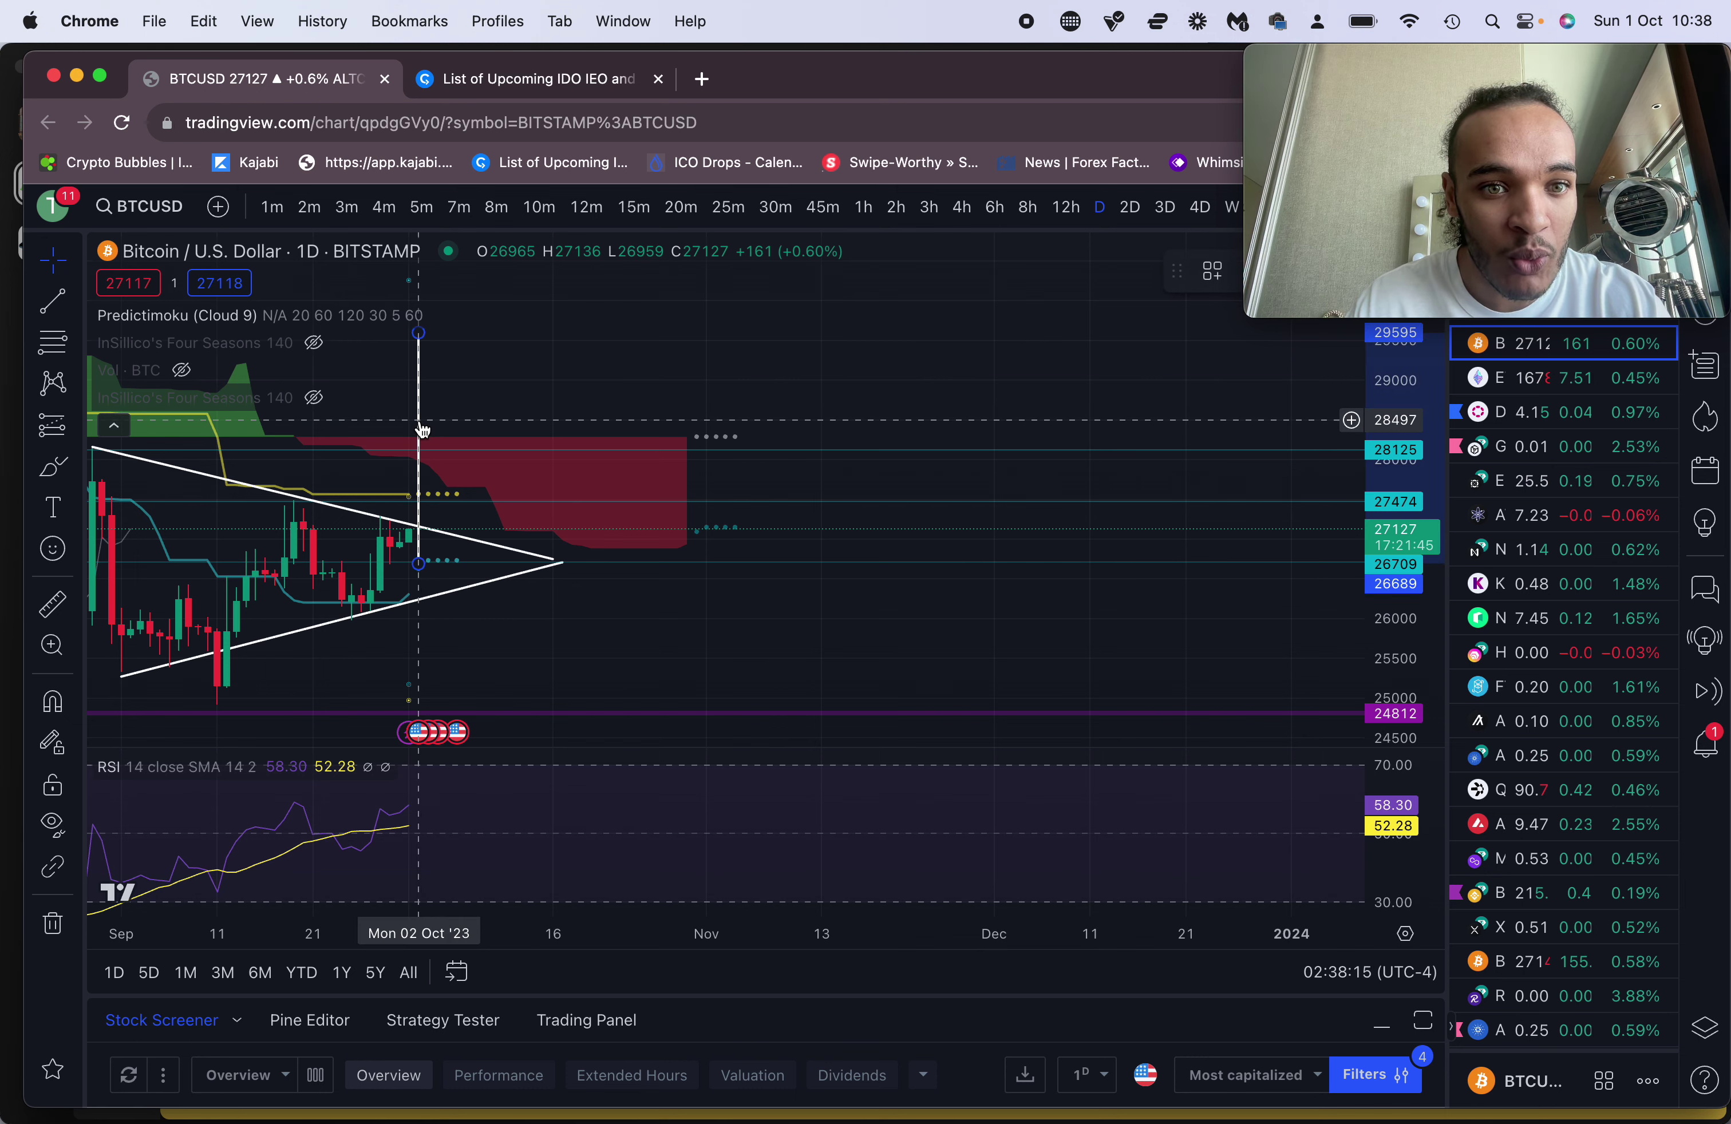
key(Delete)
scroll(650, 580, left, 5)
scroll(653, 582, left, 2)
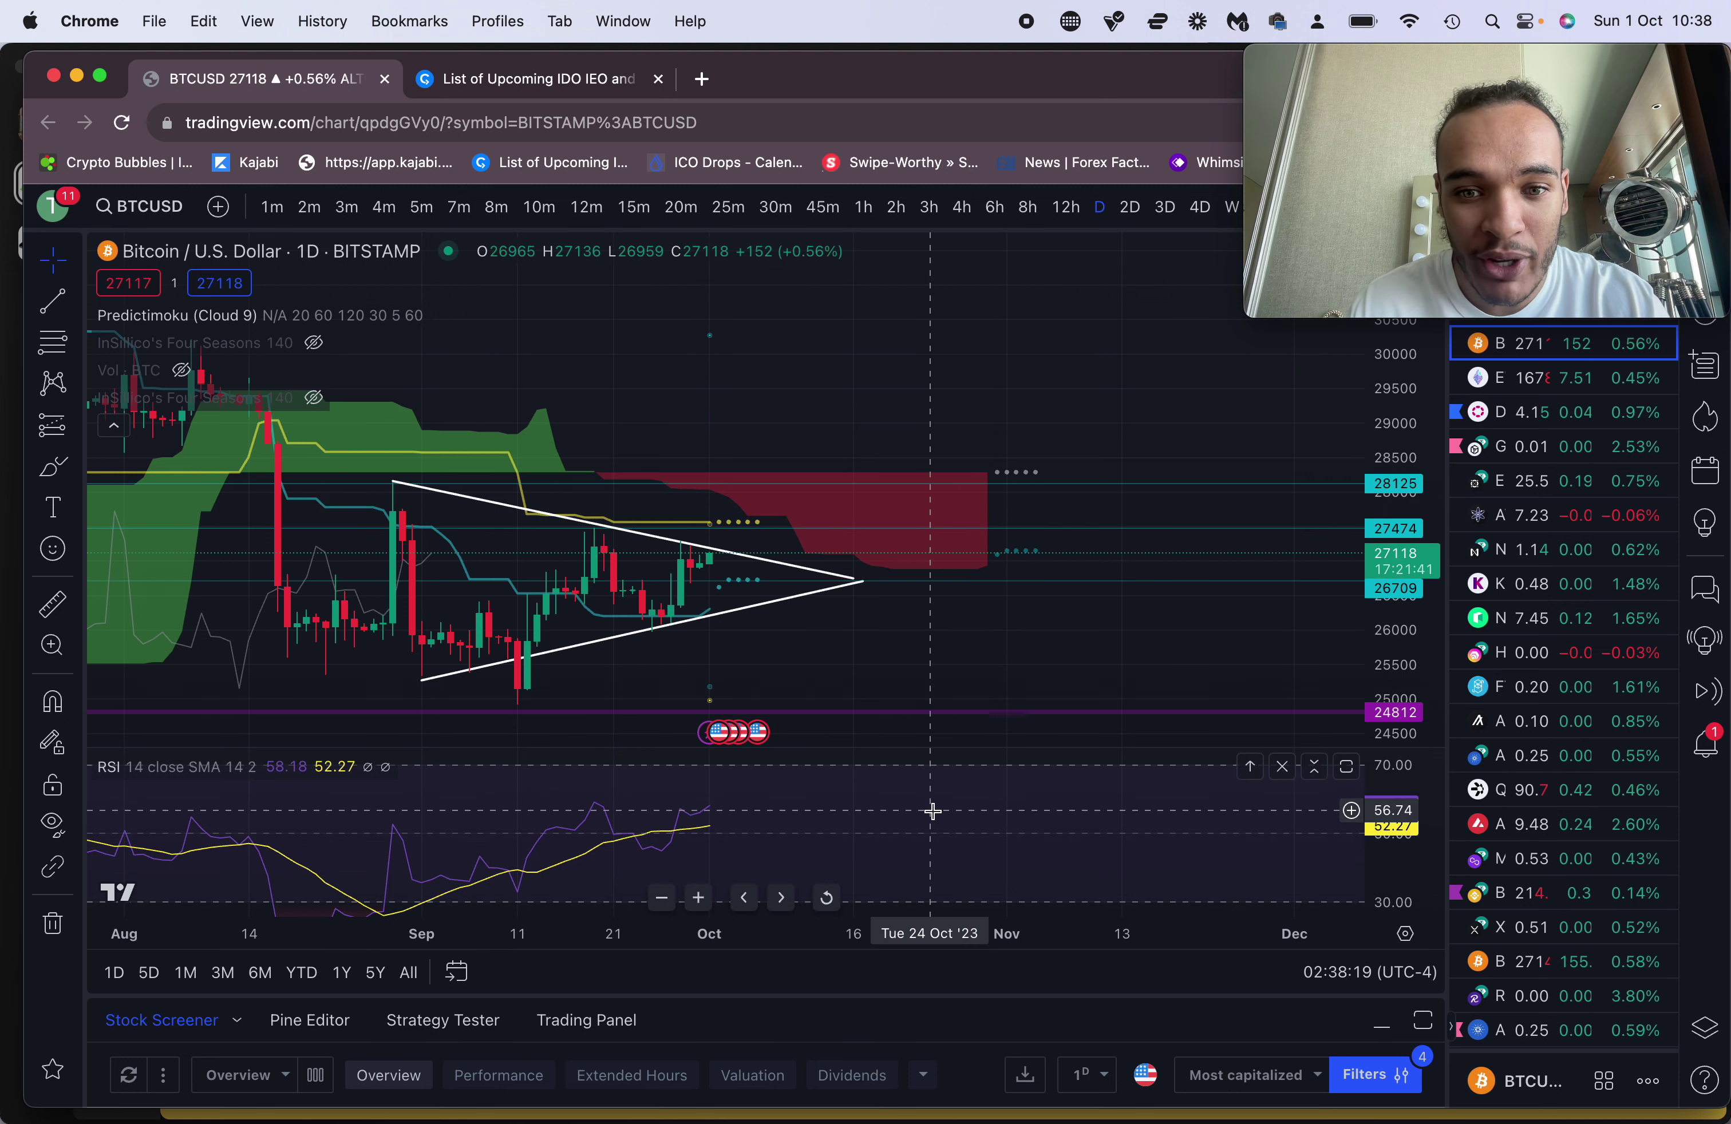
scroll(1058, 926, down, 5)
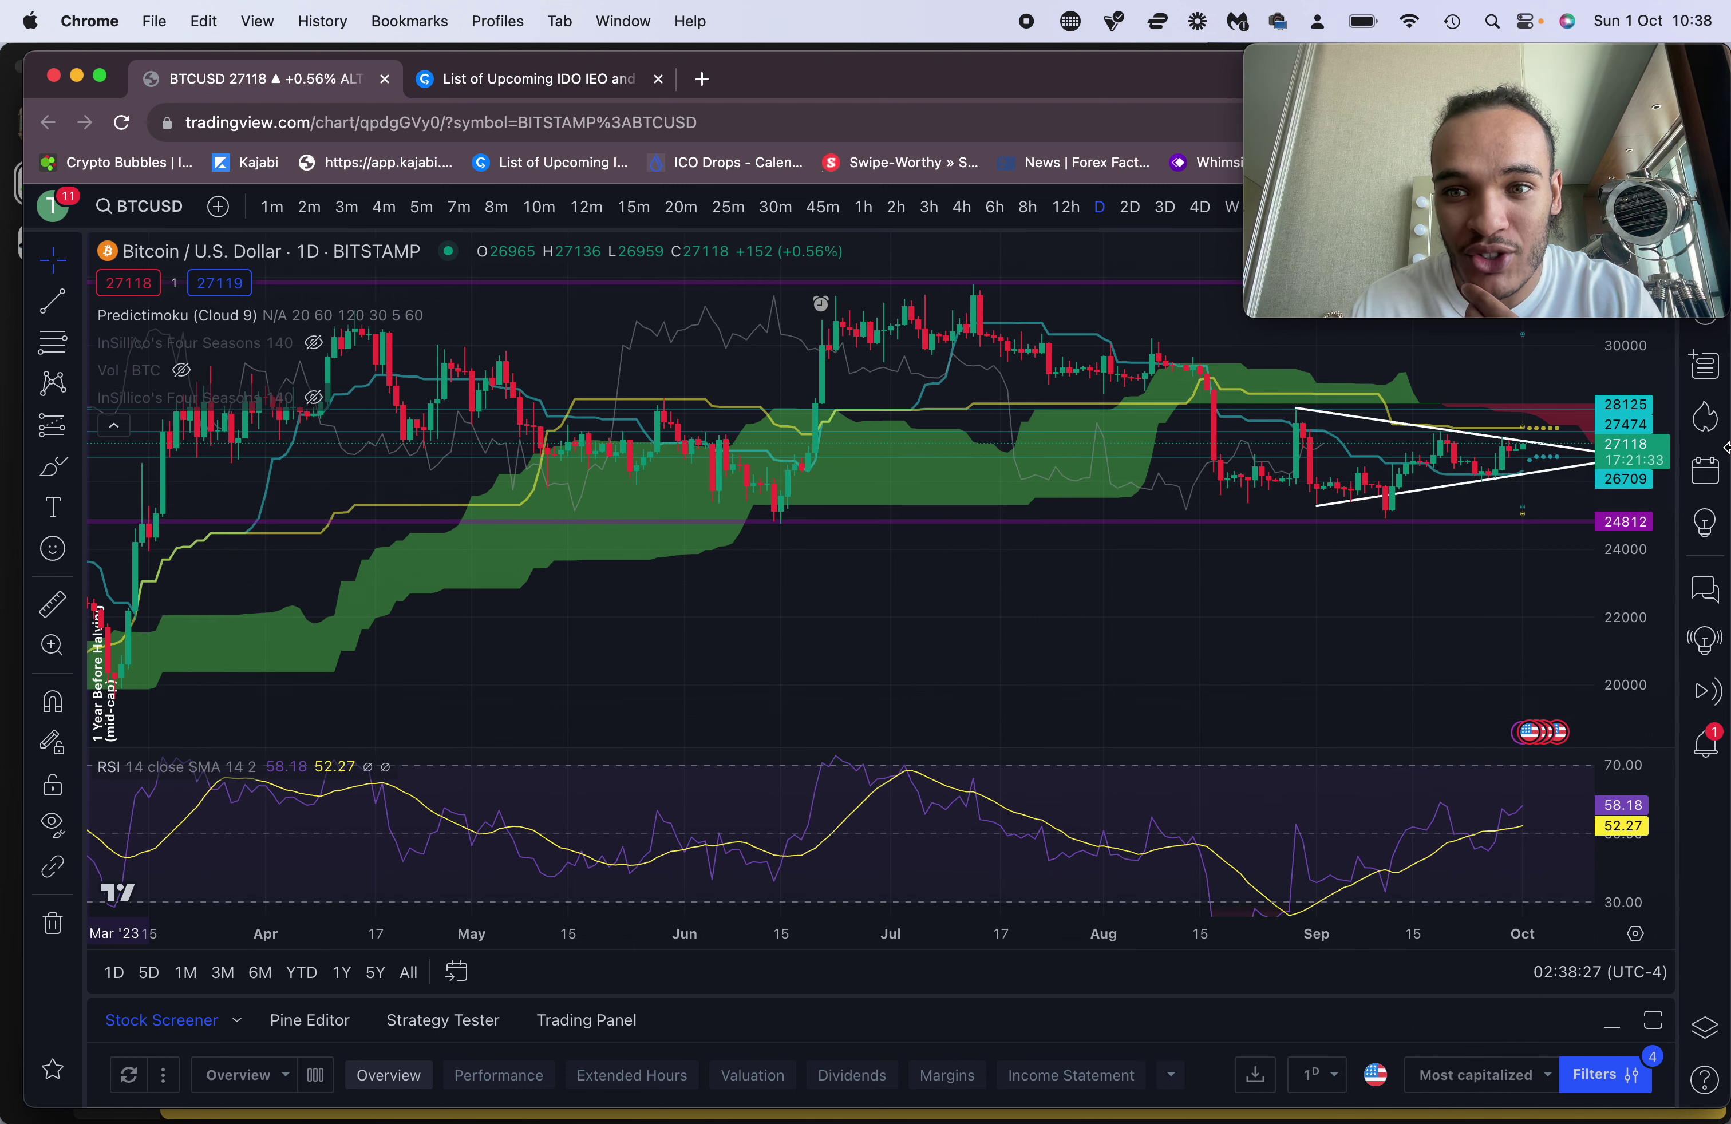
scroll(1303, 702, right, 10)
scroll(1302, 702, right, 5)
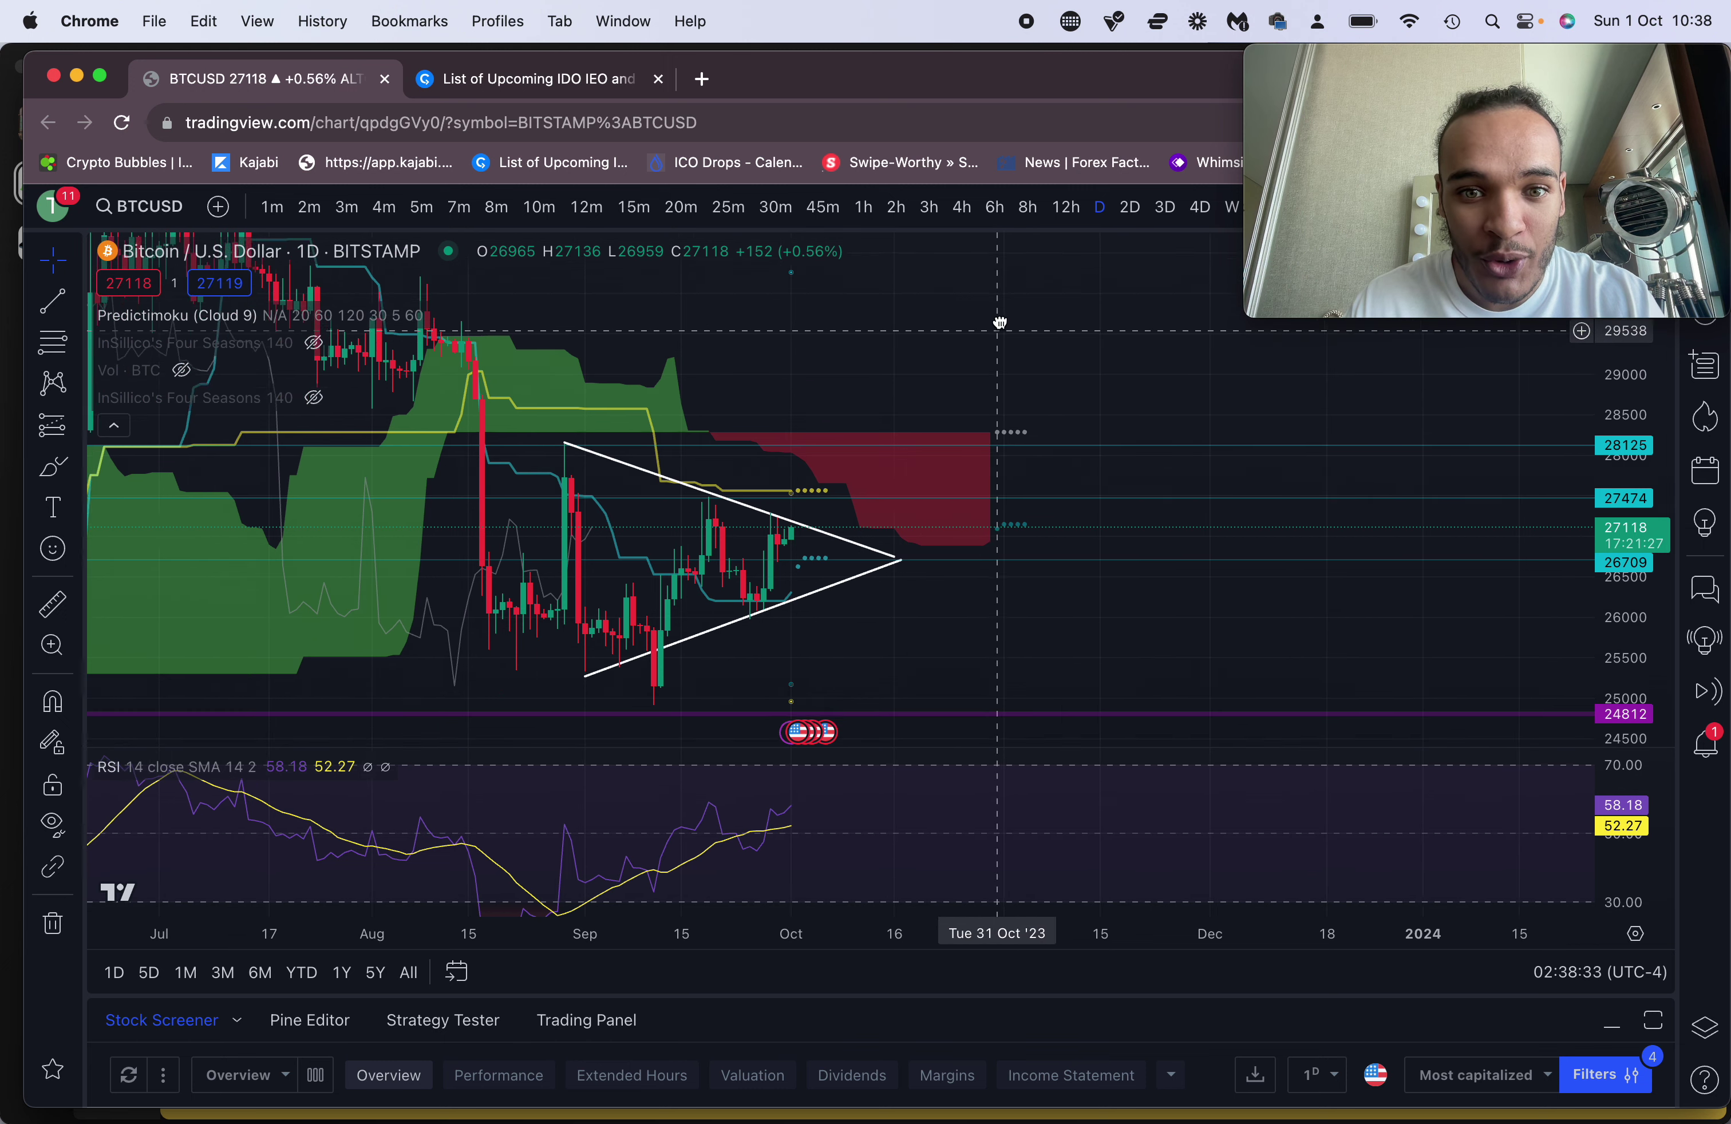
scroll(1038, 419, left, 5)
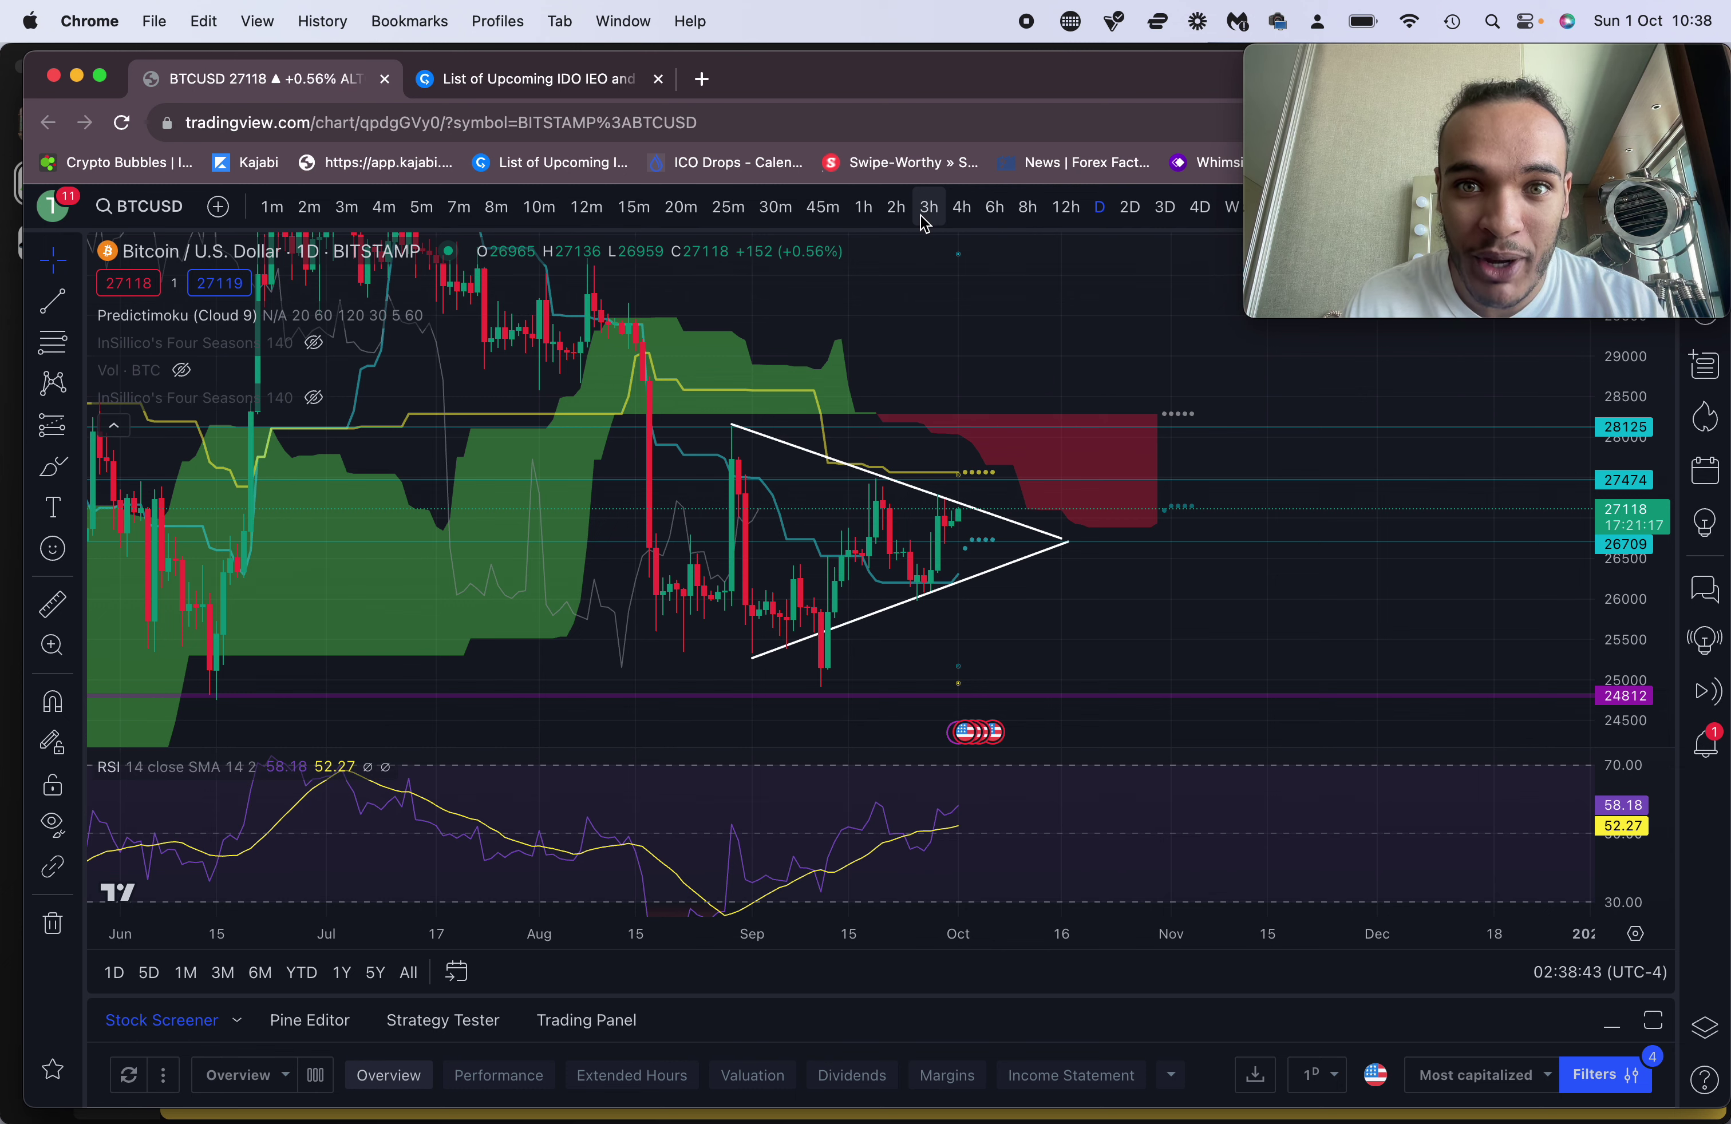
View BTCUSD on 1h candles from 13 Sep onward, return to daily, then go to CryptoRank
click(875, 210)
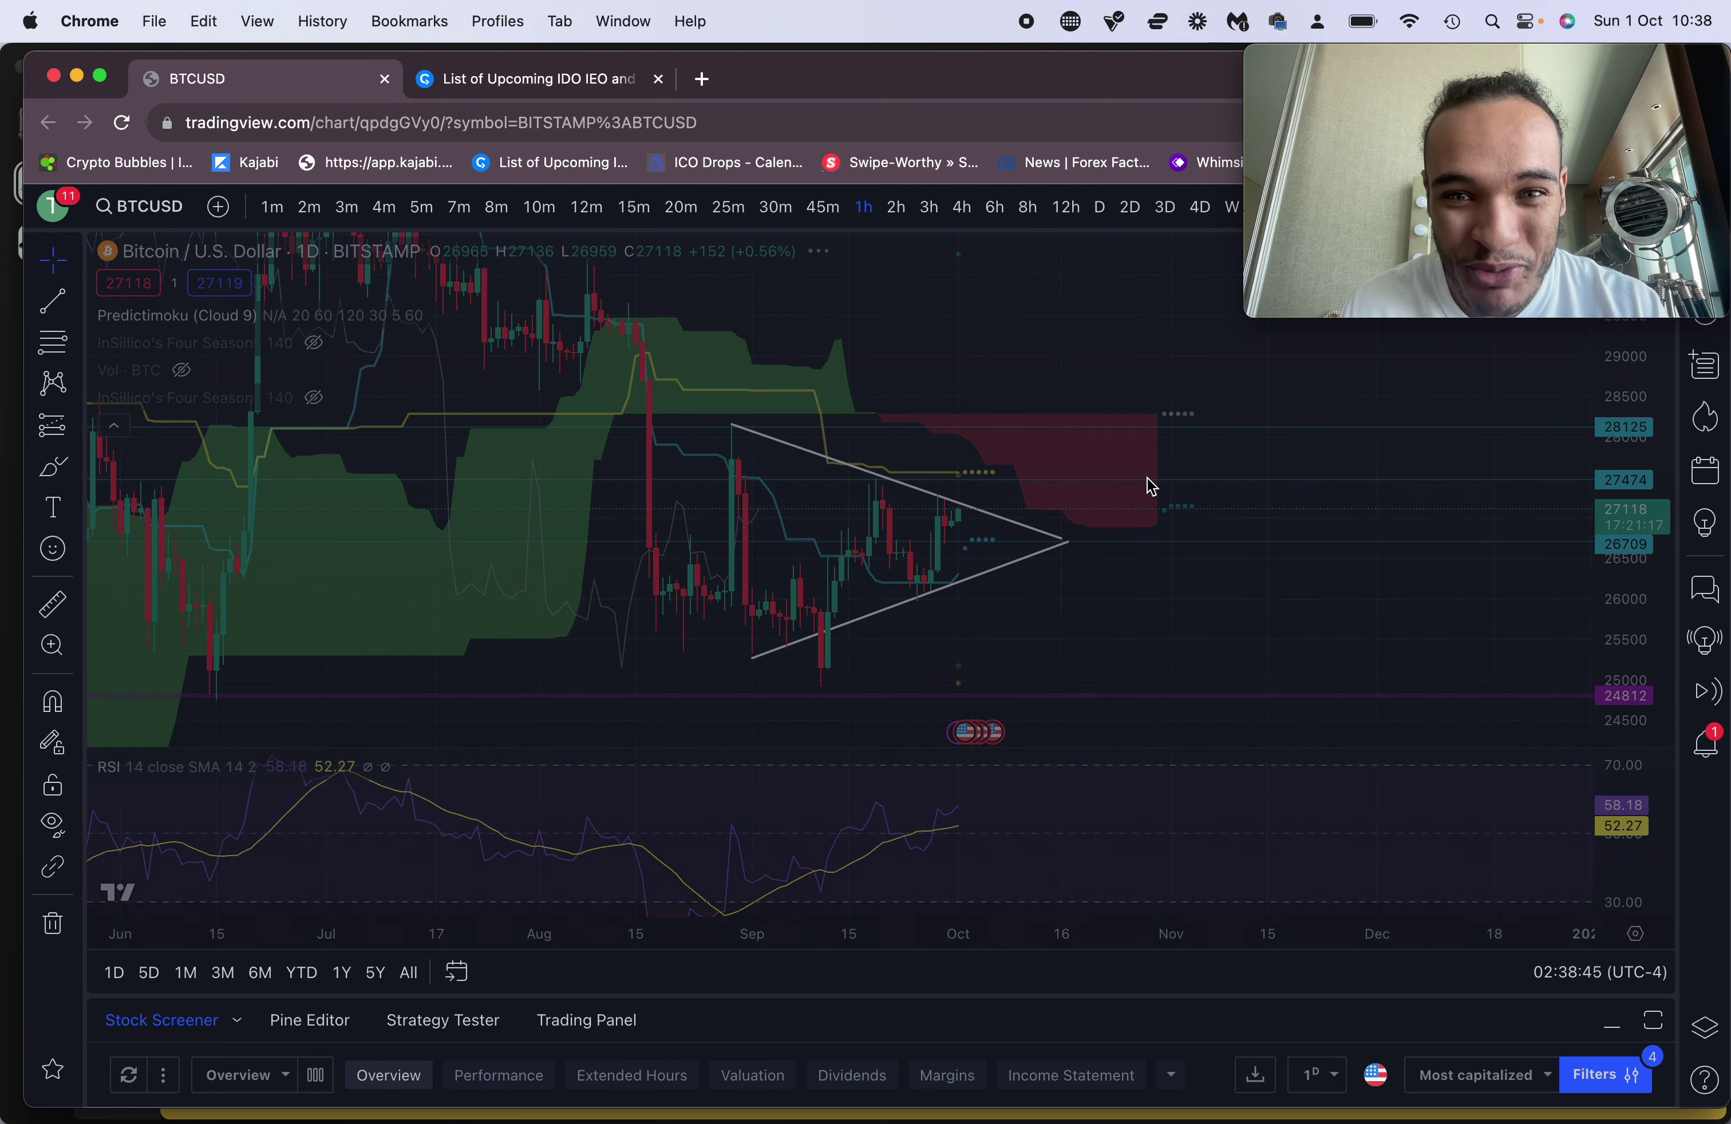
double_click(1644, 590)
drag(789, 931, 1244, 928)
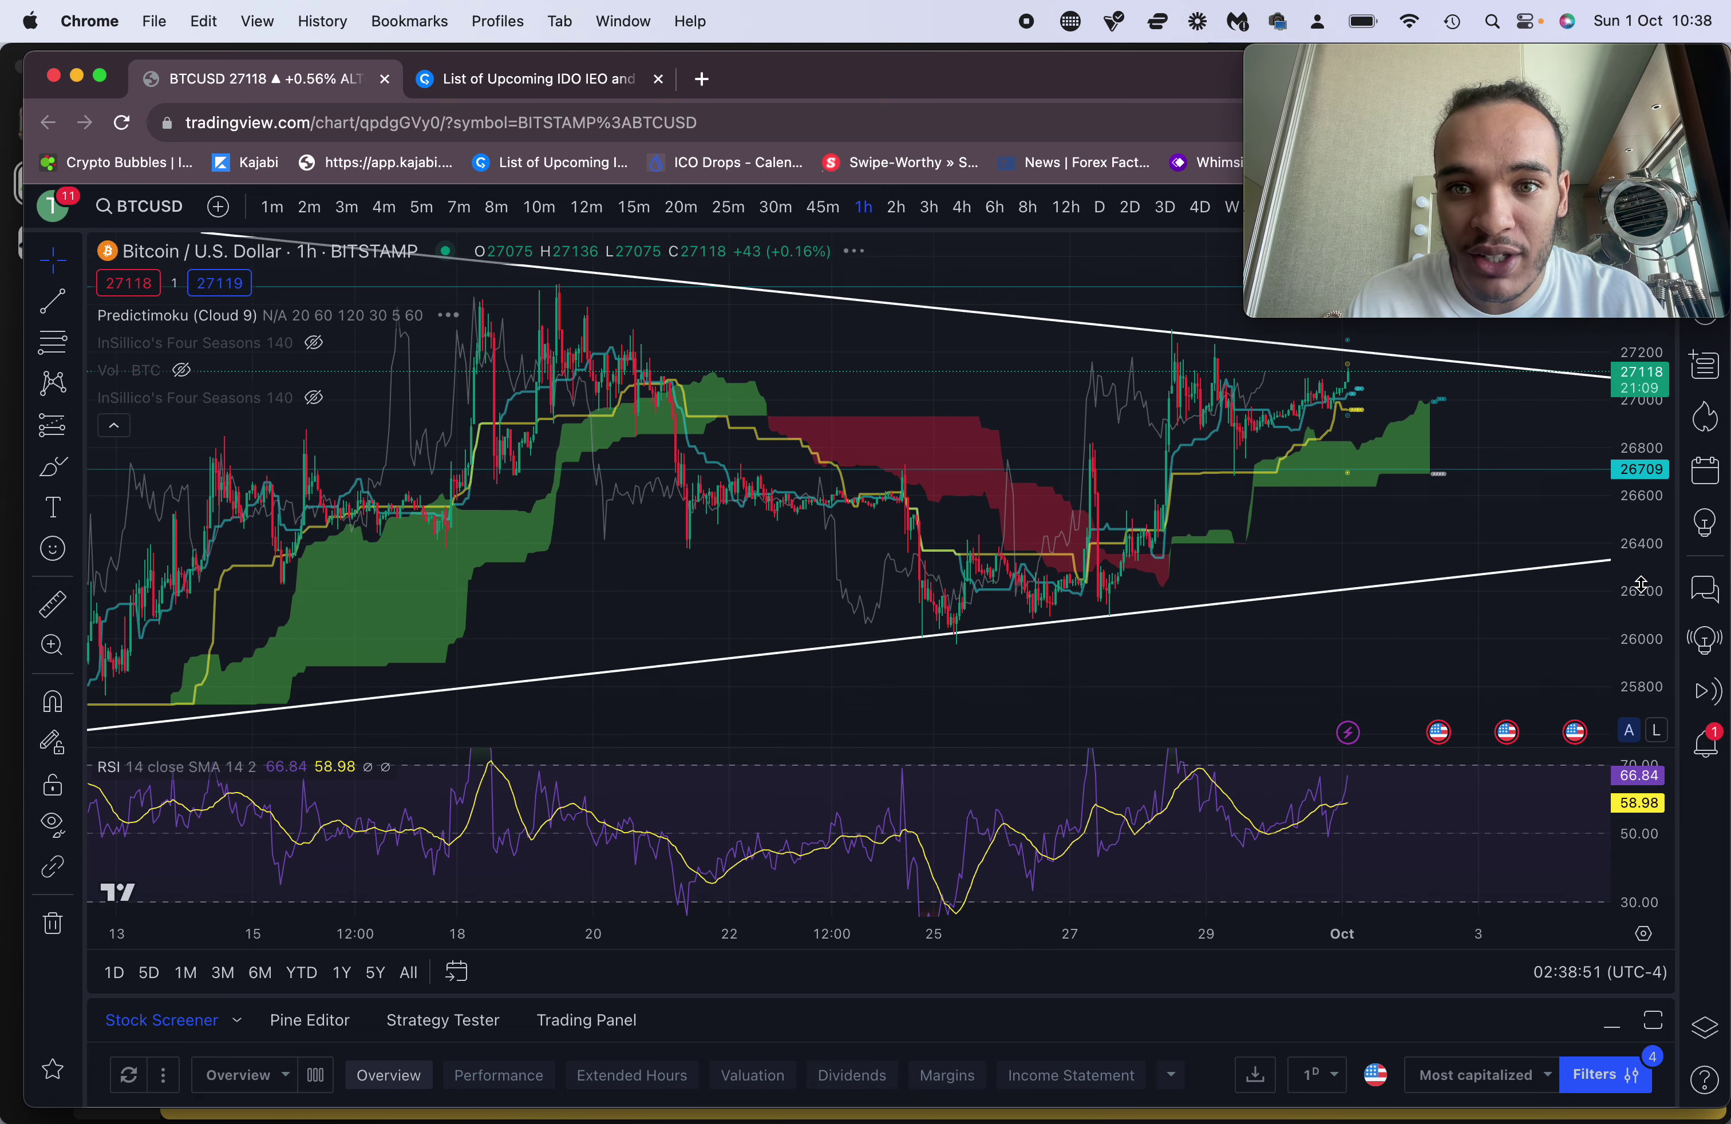
drag(1641, 583, 1643, 603)
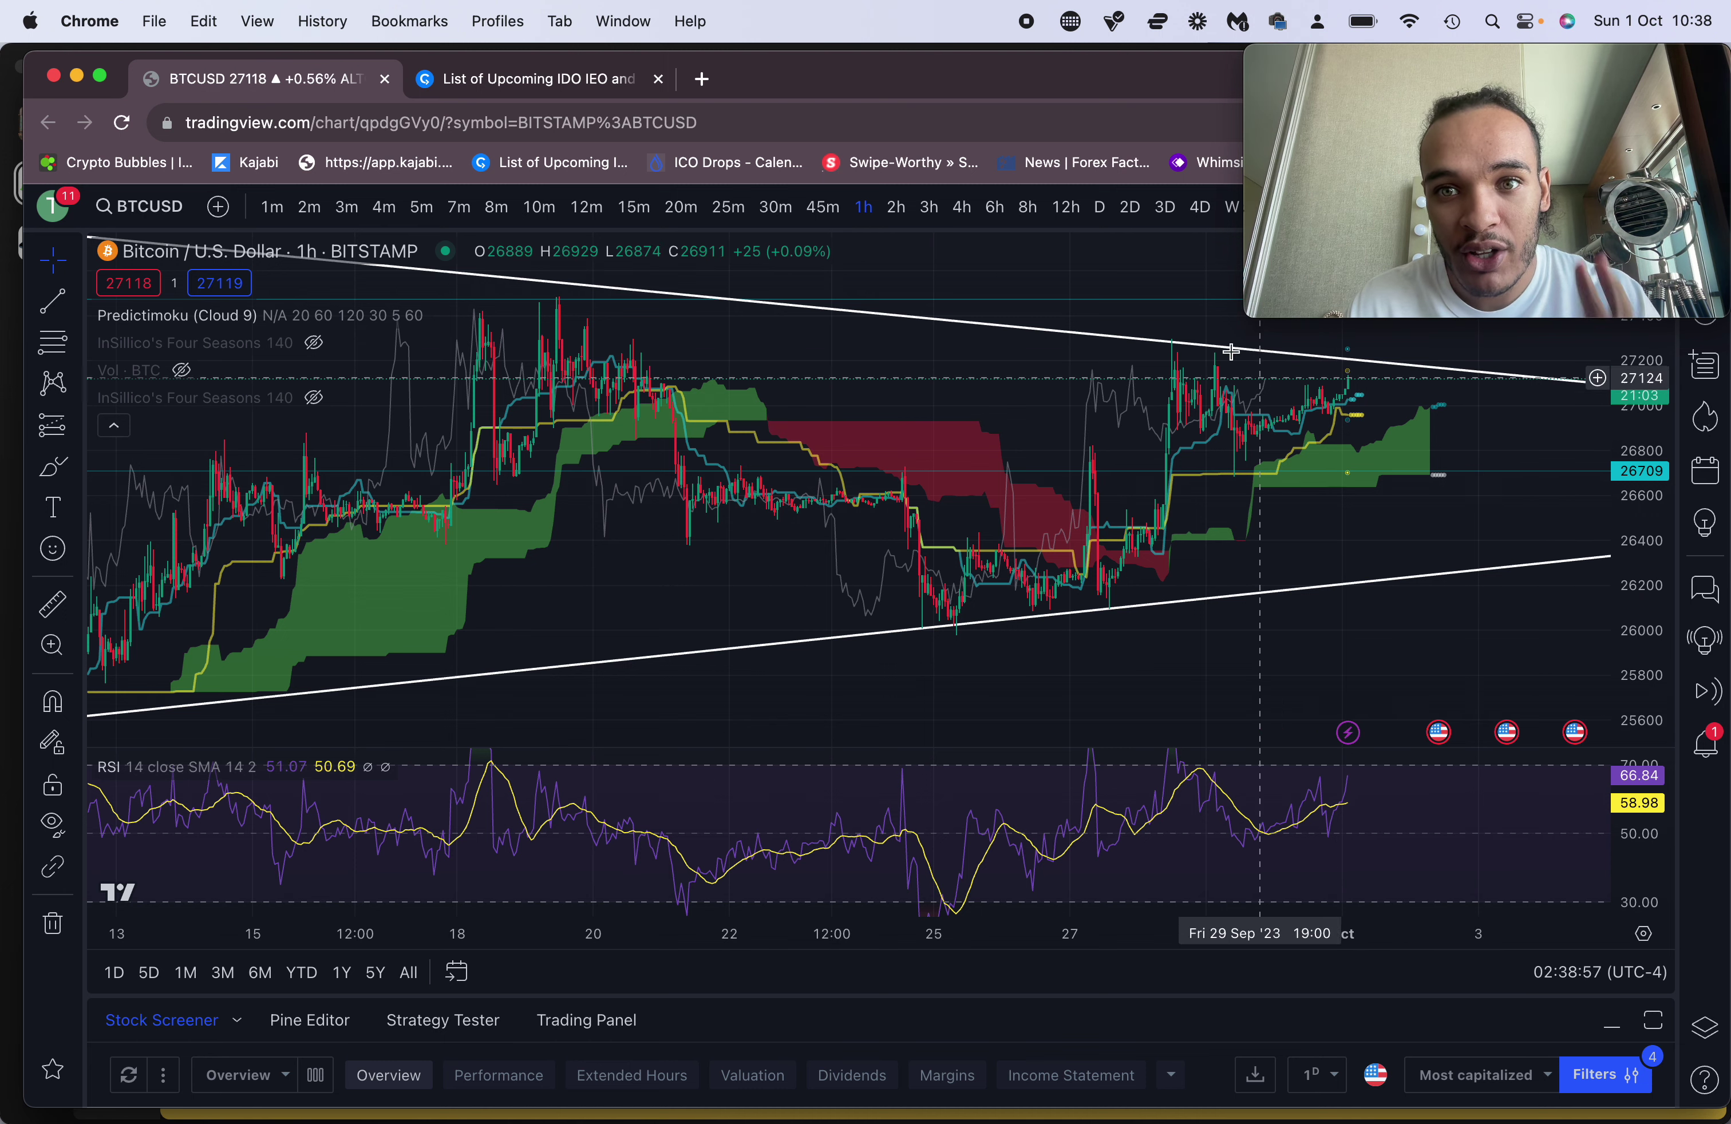
click(1099, 208)
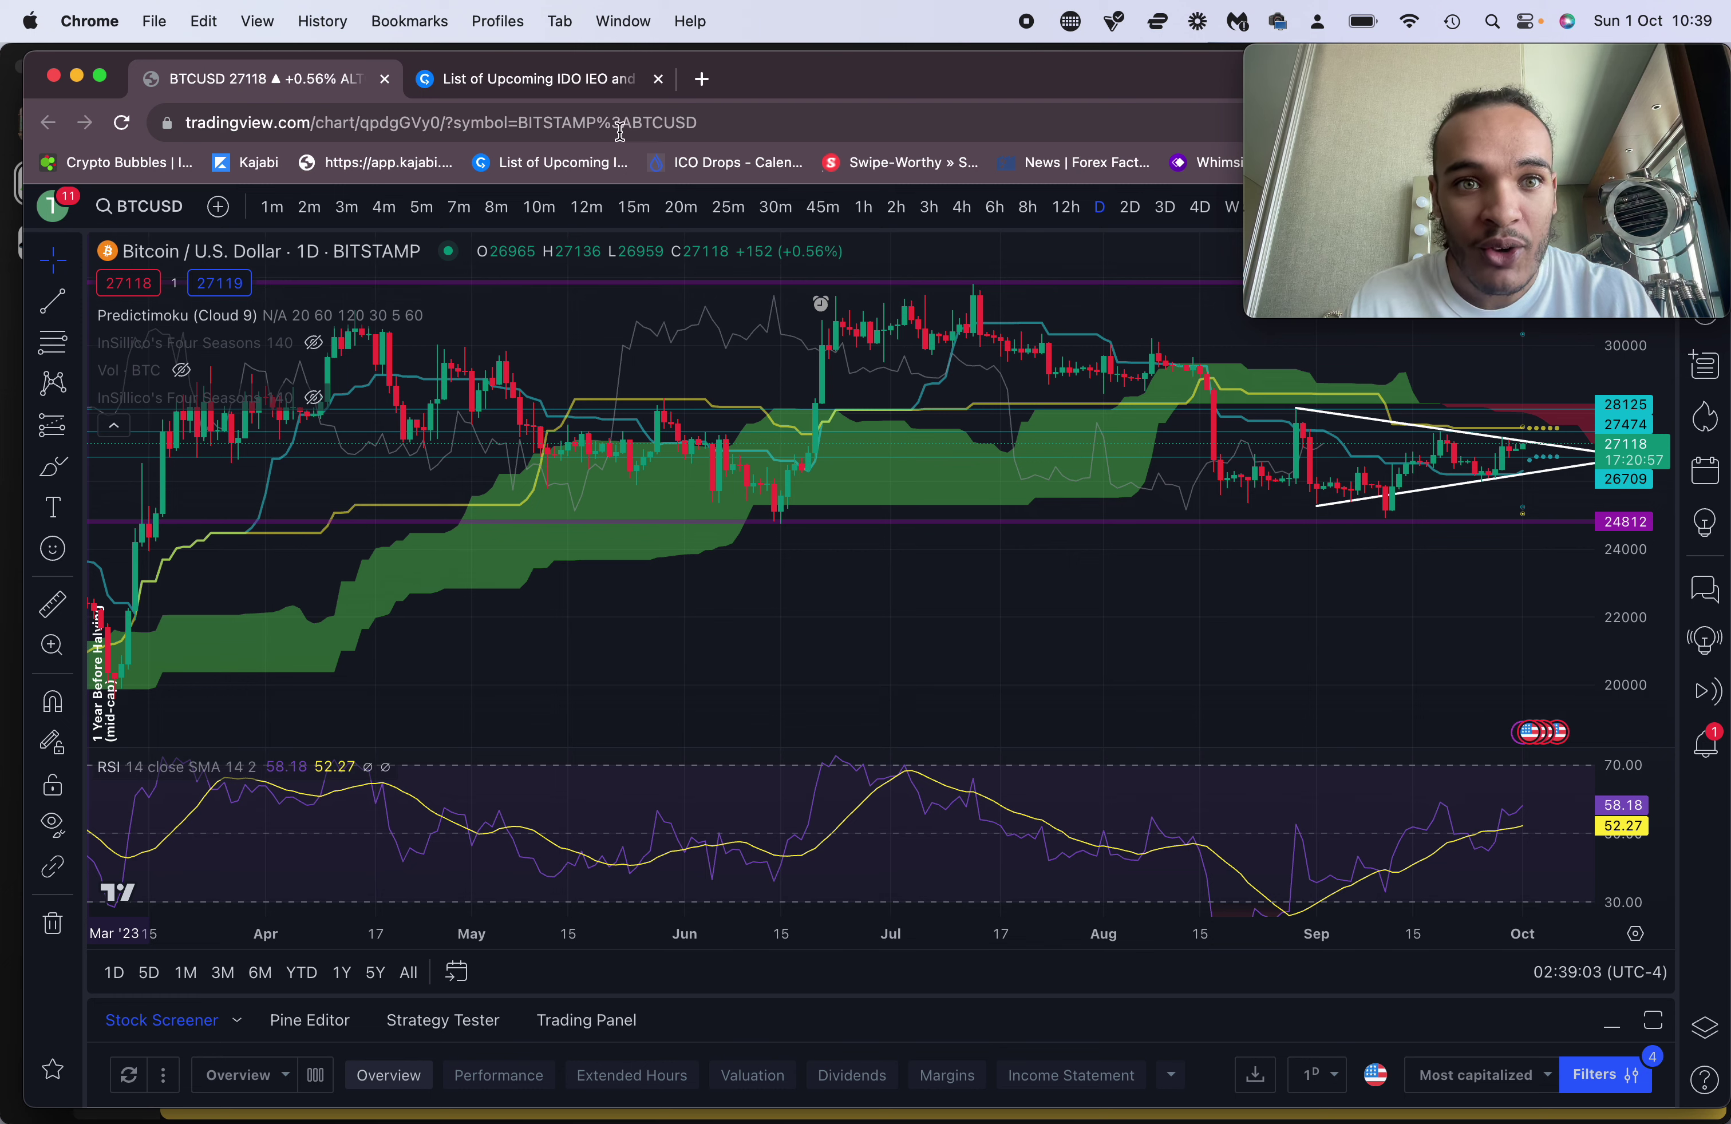
click(524, 78)
Search CryptoRank for 'bitcoin' and scroll its Bitcoin page to the 2013–2023 Monthly Returns table
drag(1534, 73, 987, 195)
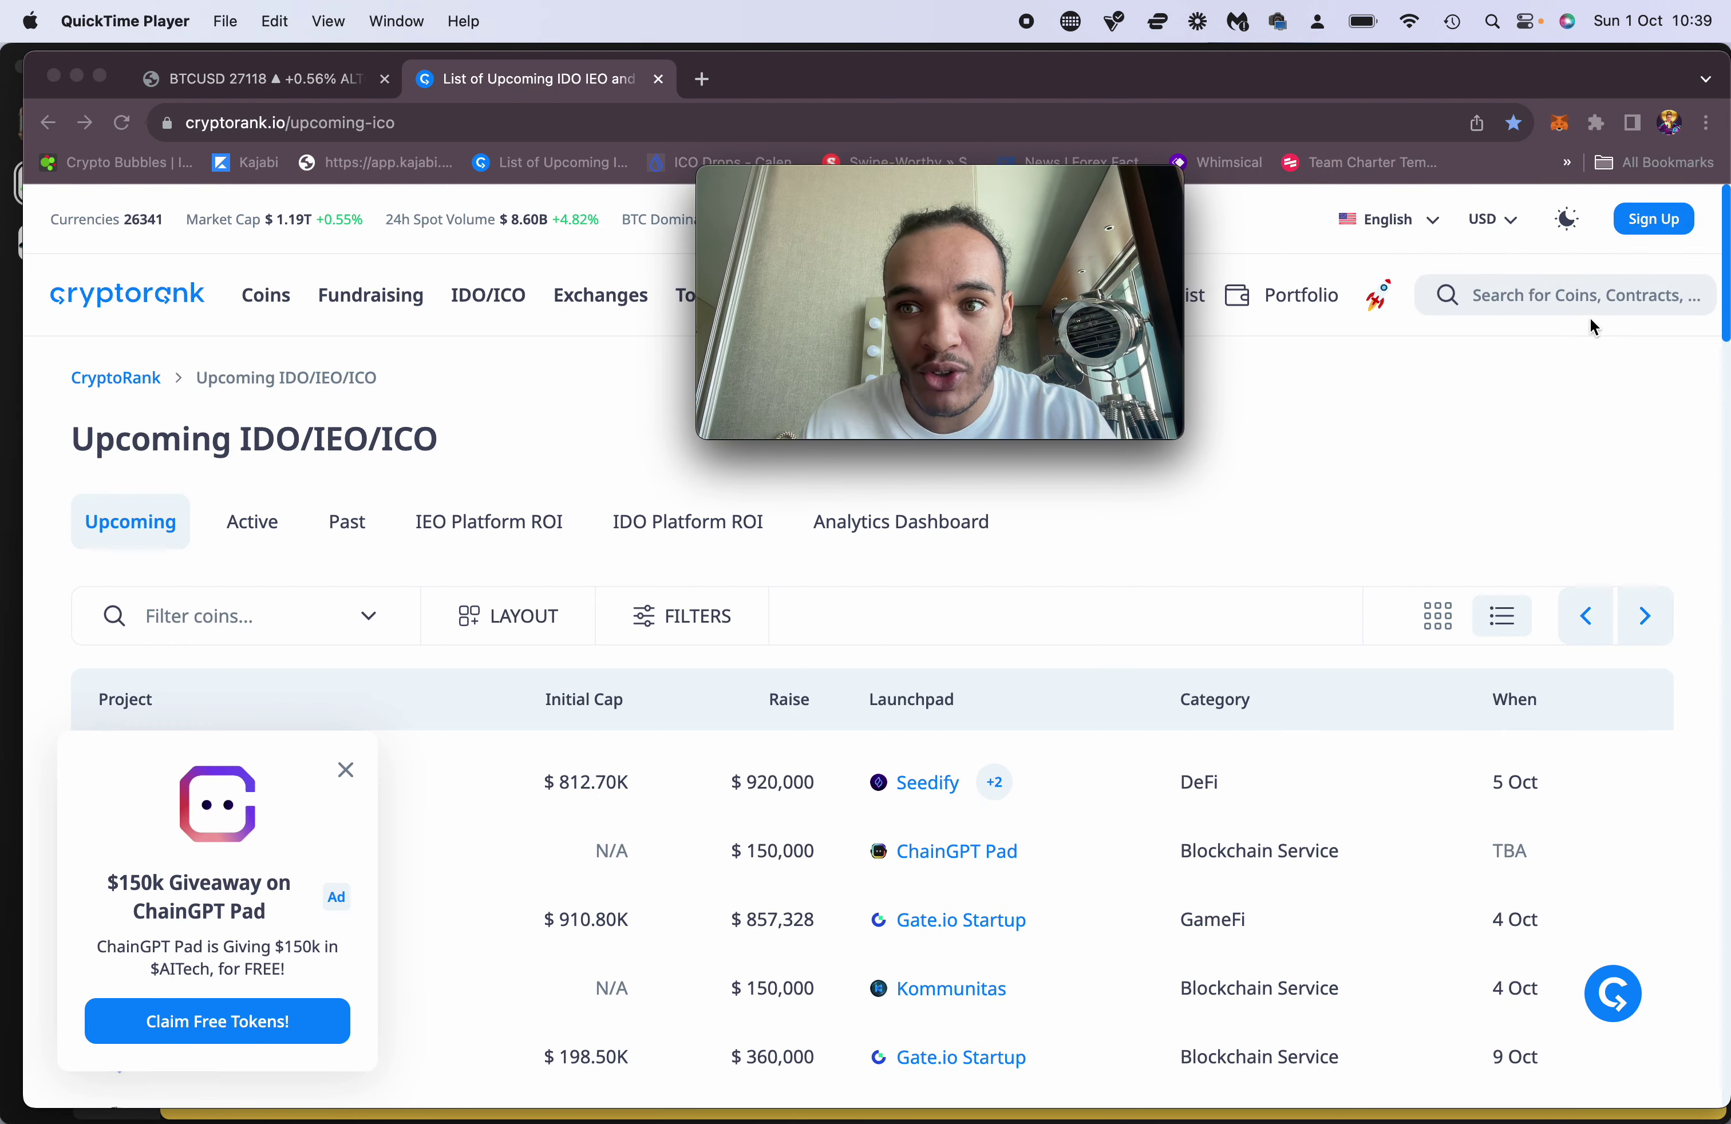
click(1557, 297)
text(bitcoin)
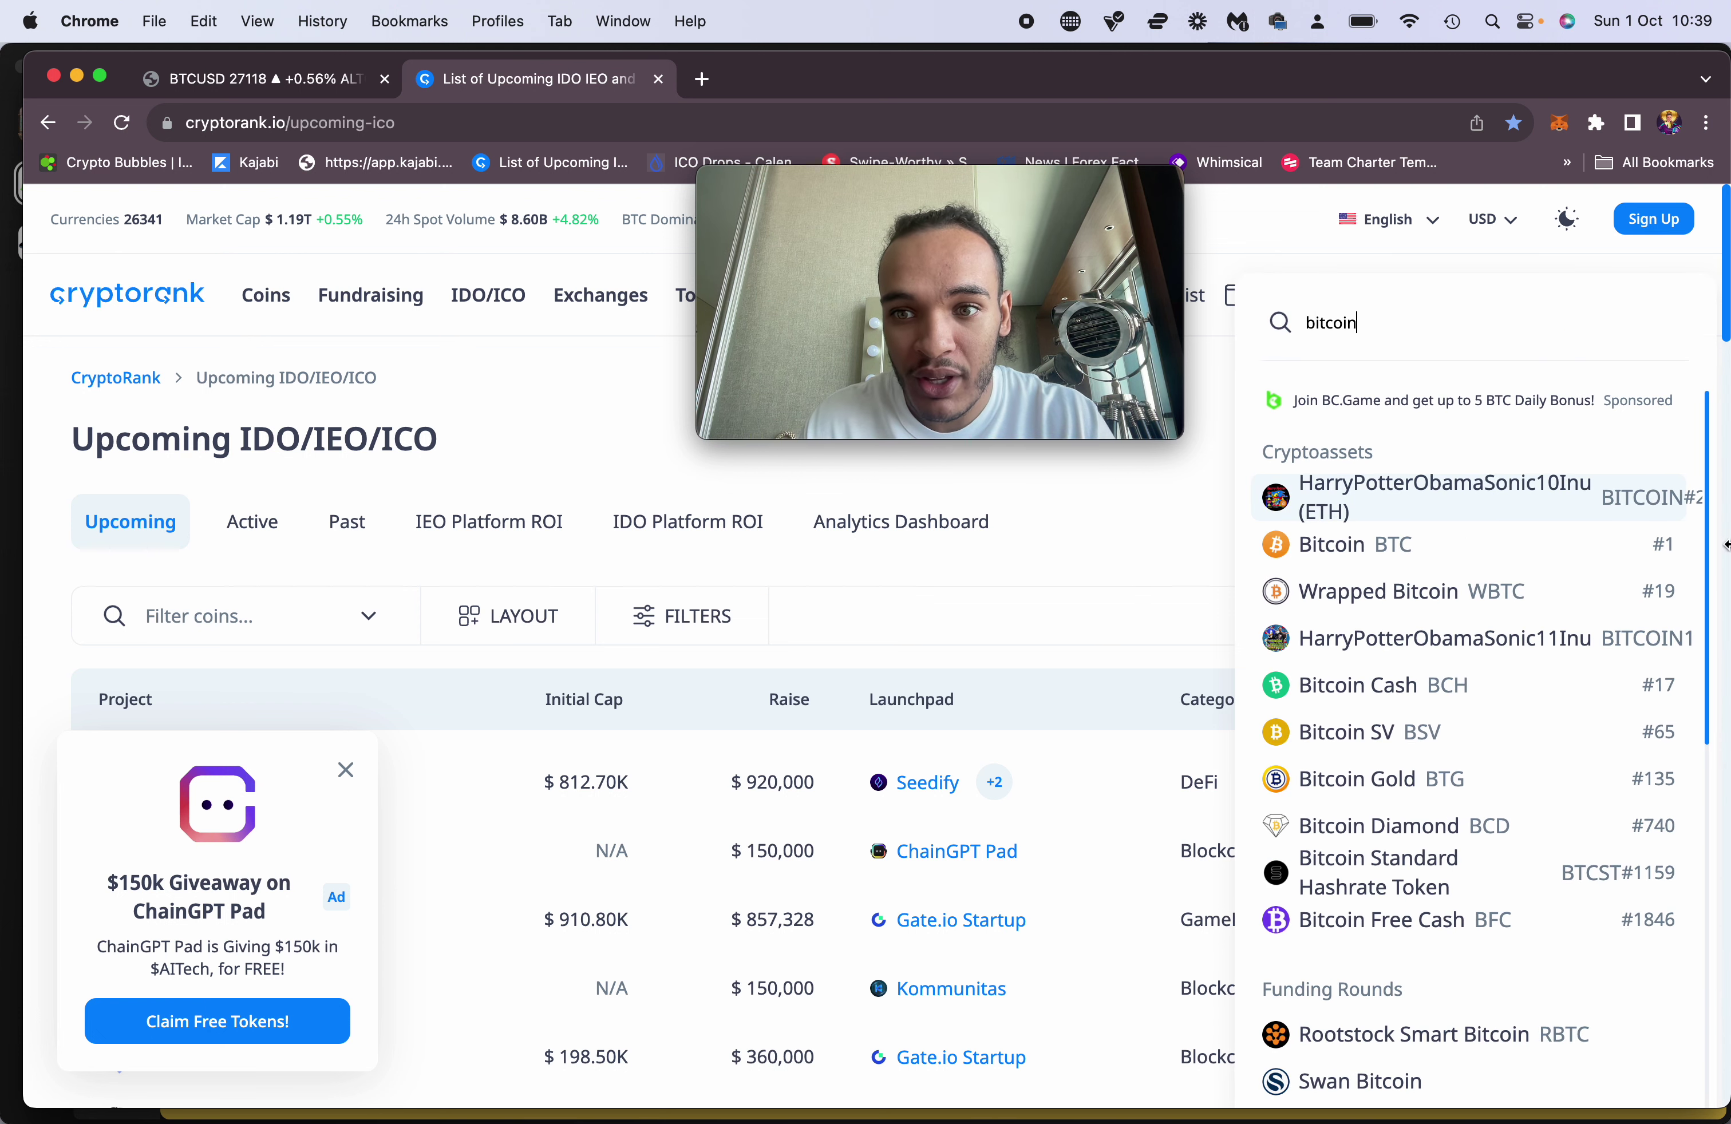
click(1598, 545)
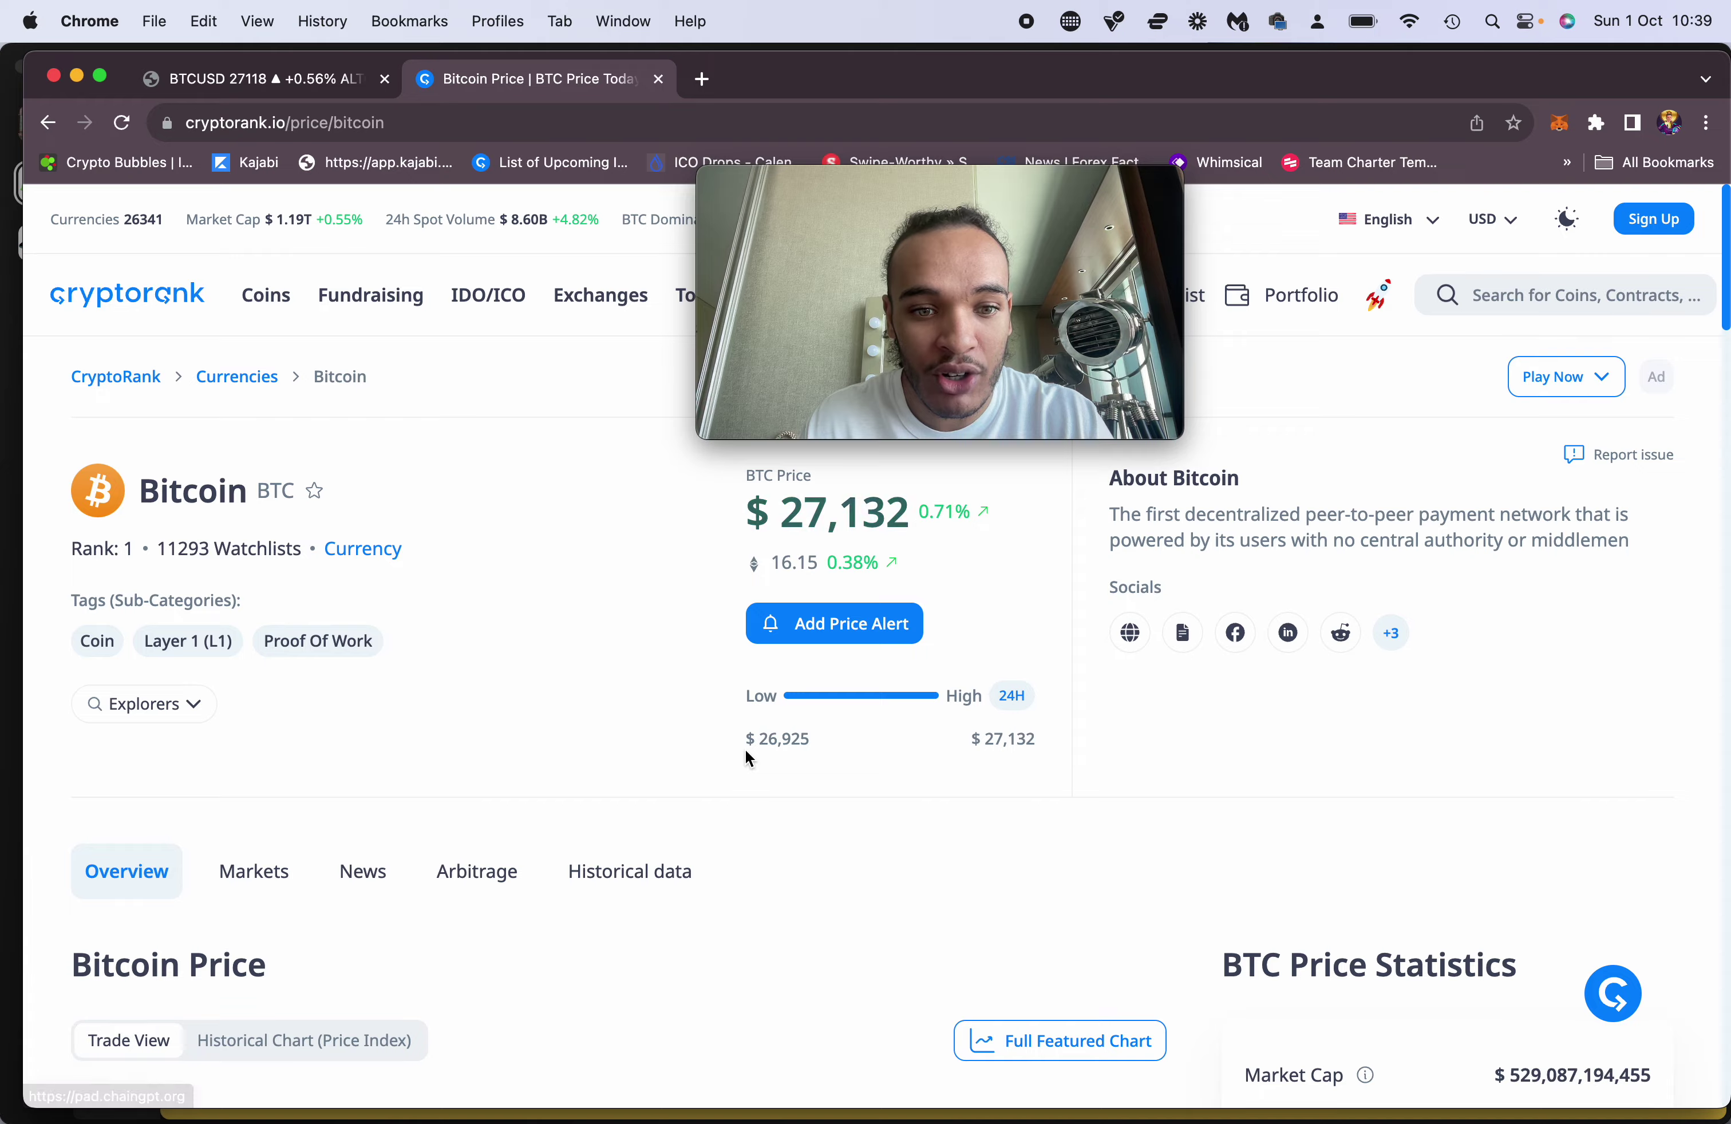
scroll(746, 750, down, 15)
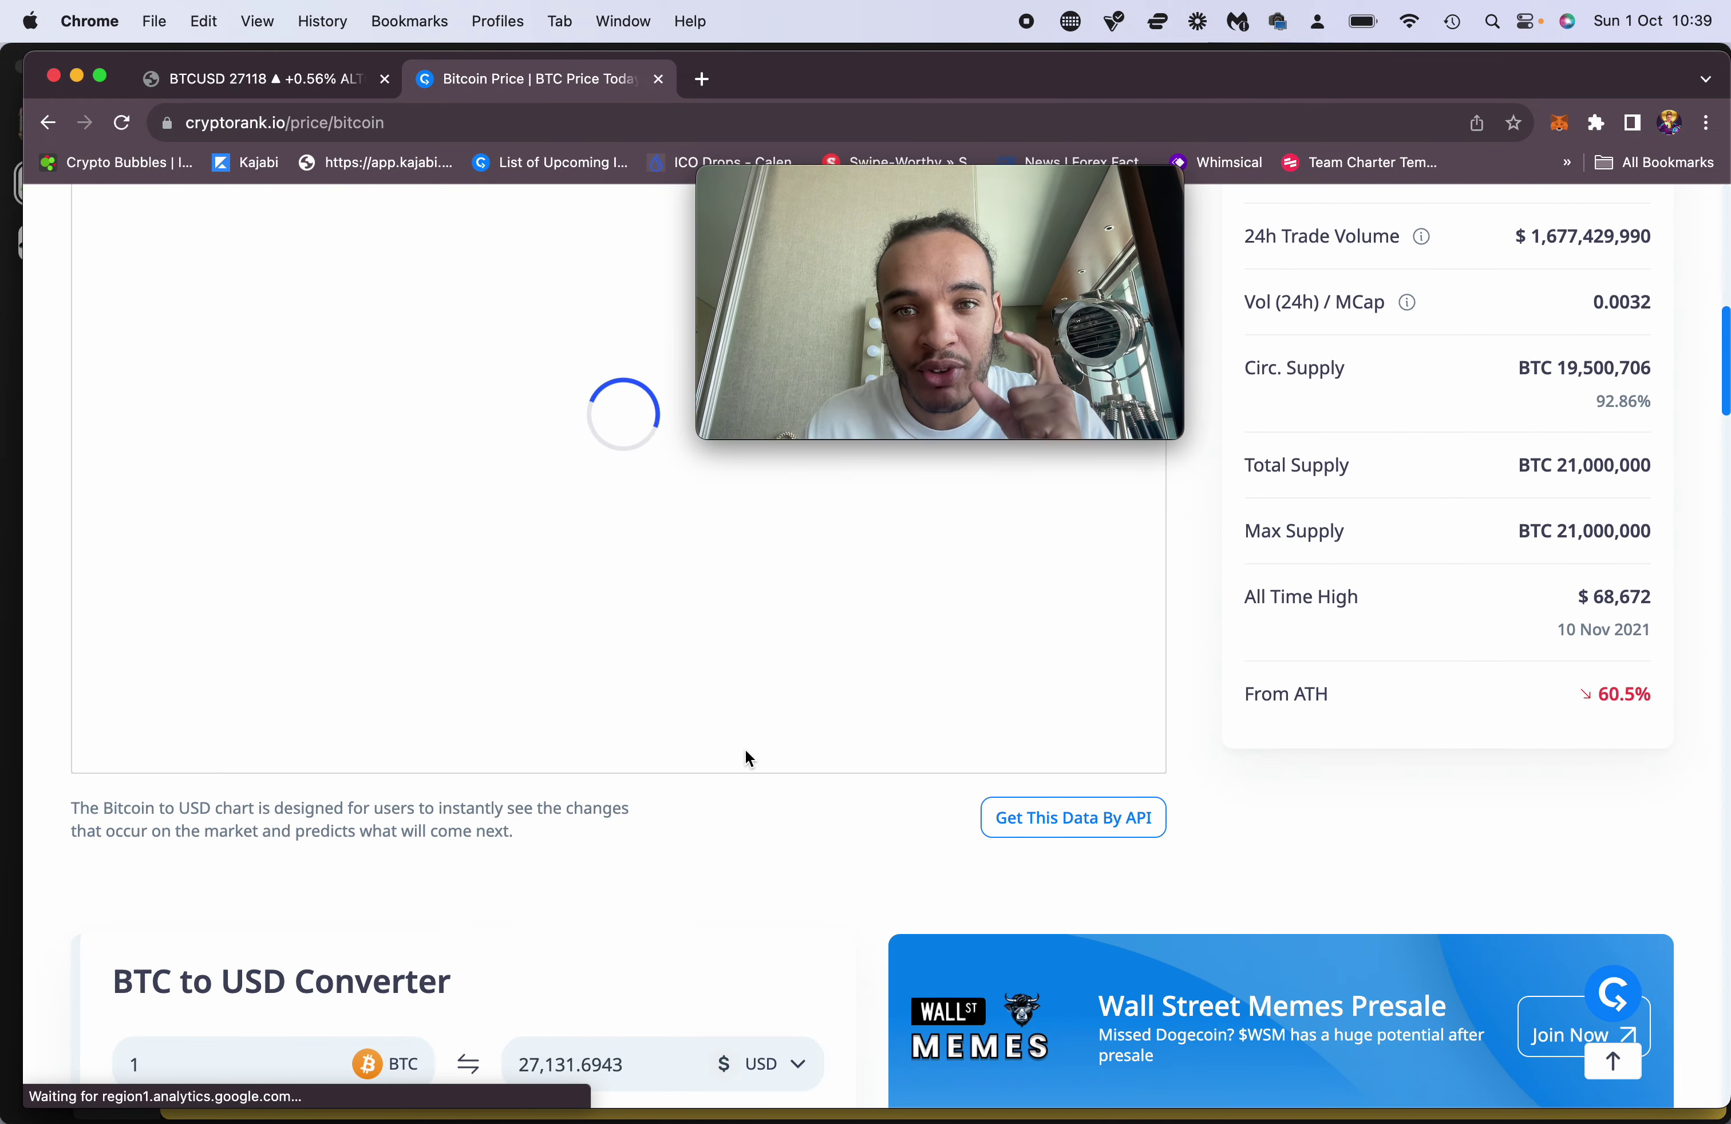
scroll(745, 751, down, 10)
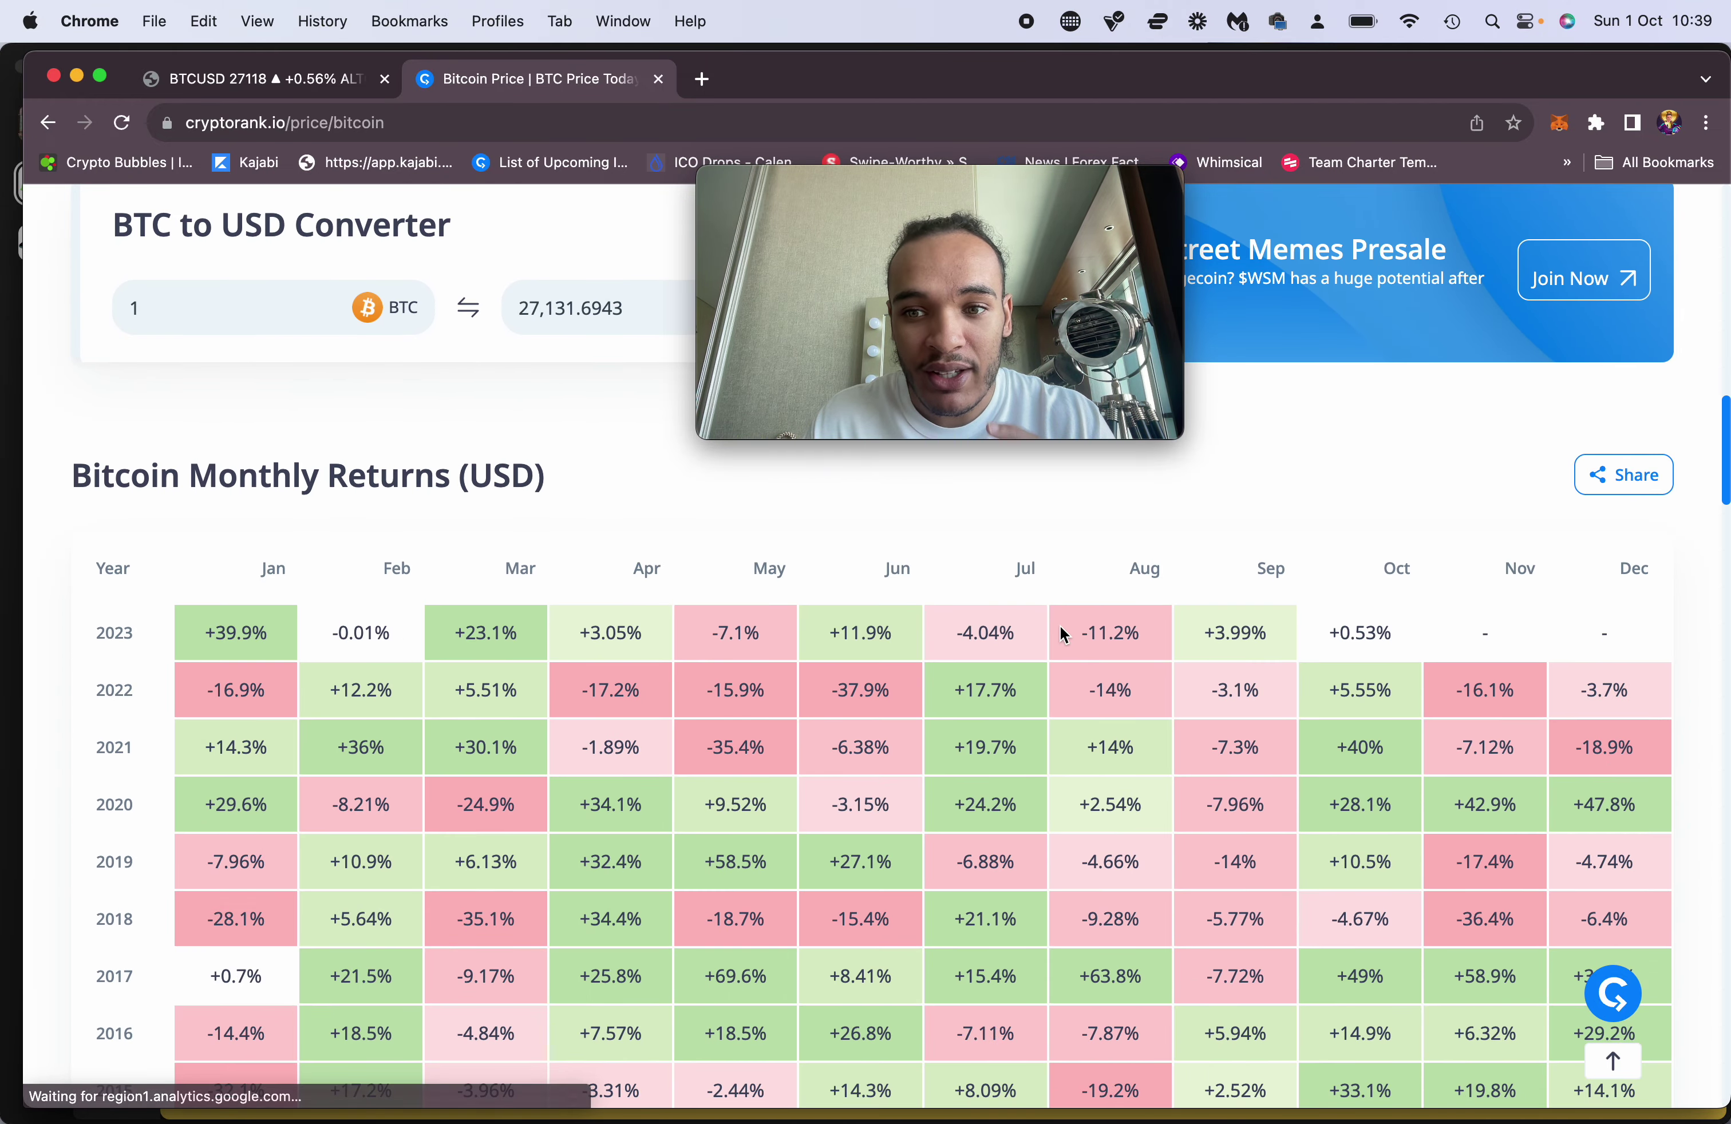
drag(994, 178, 1561, 92)
scroll(1378, 555, down, 3)
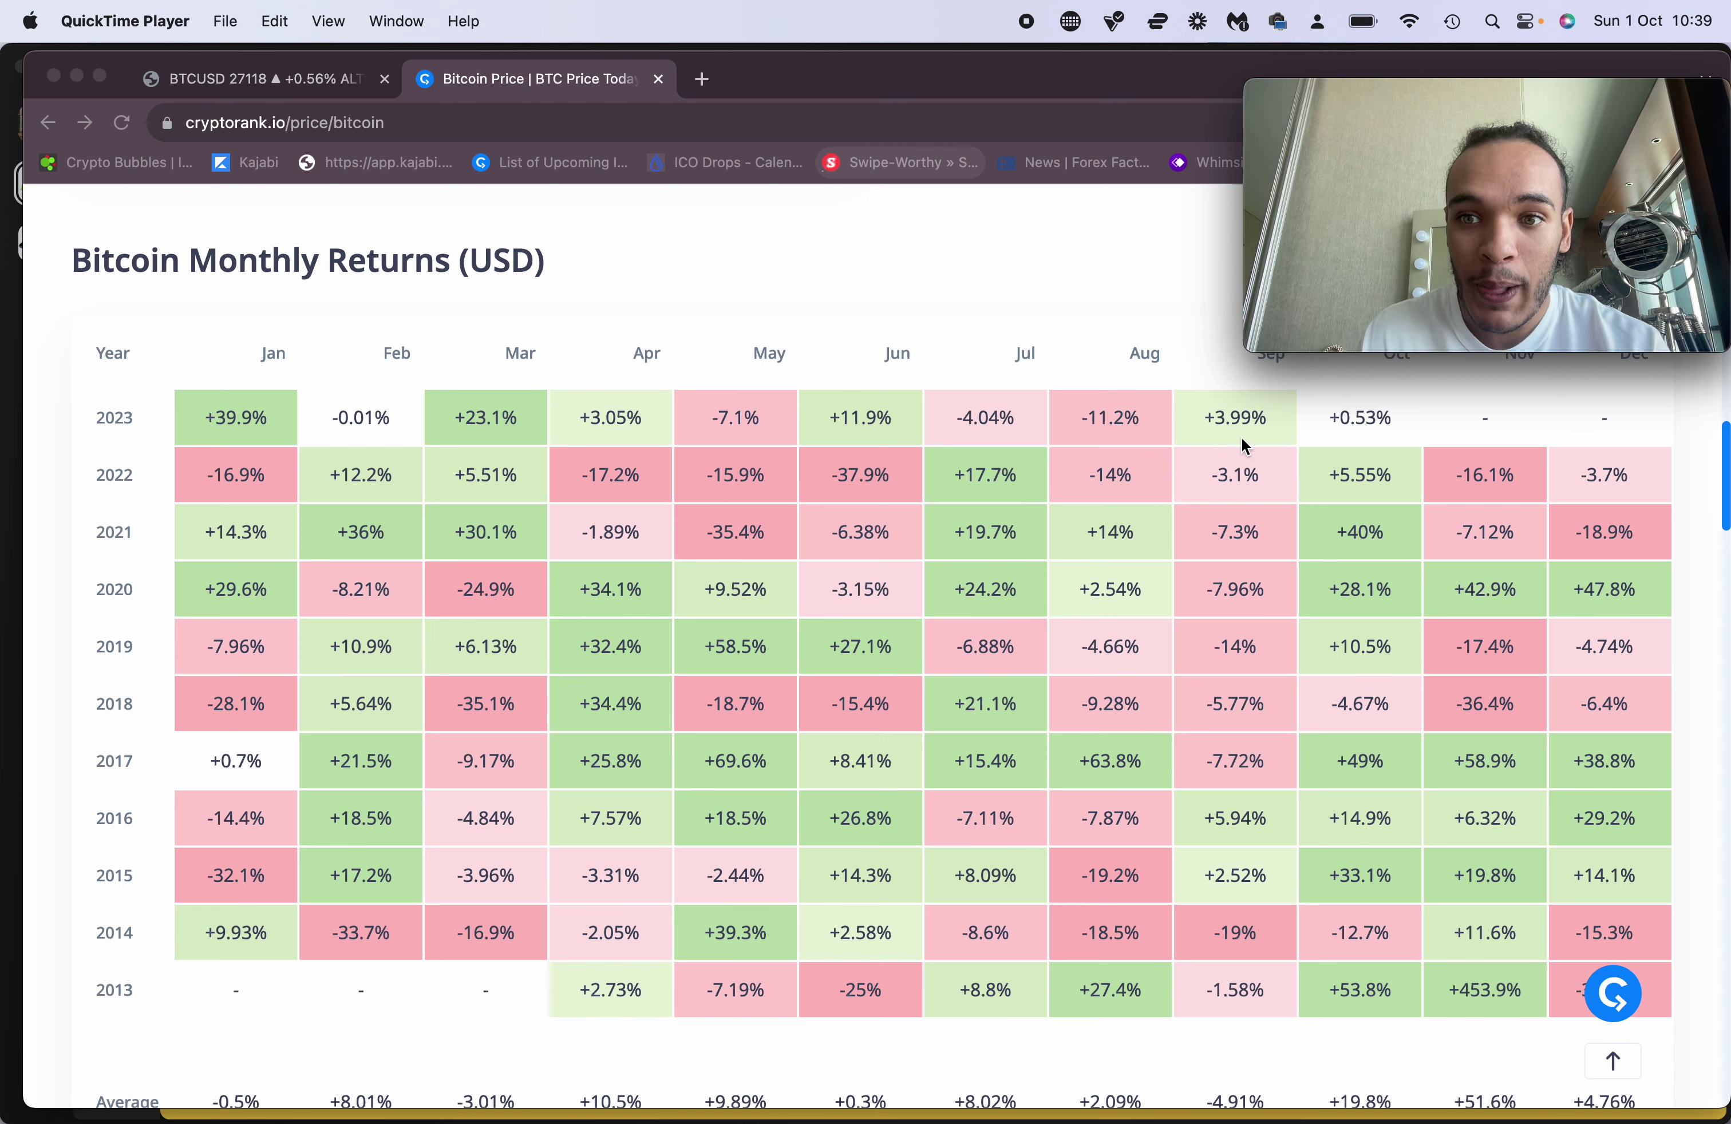
scroll(1354, 465, up, 1)
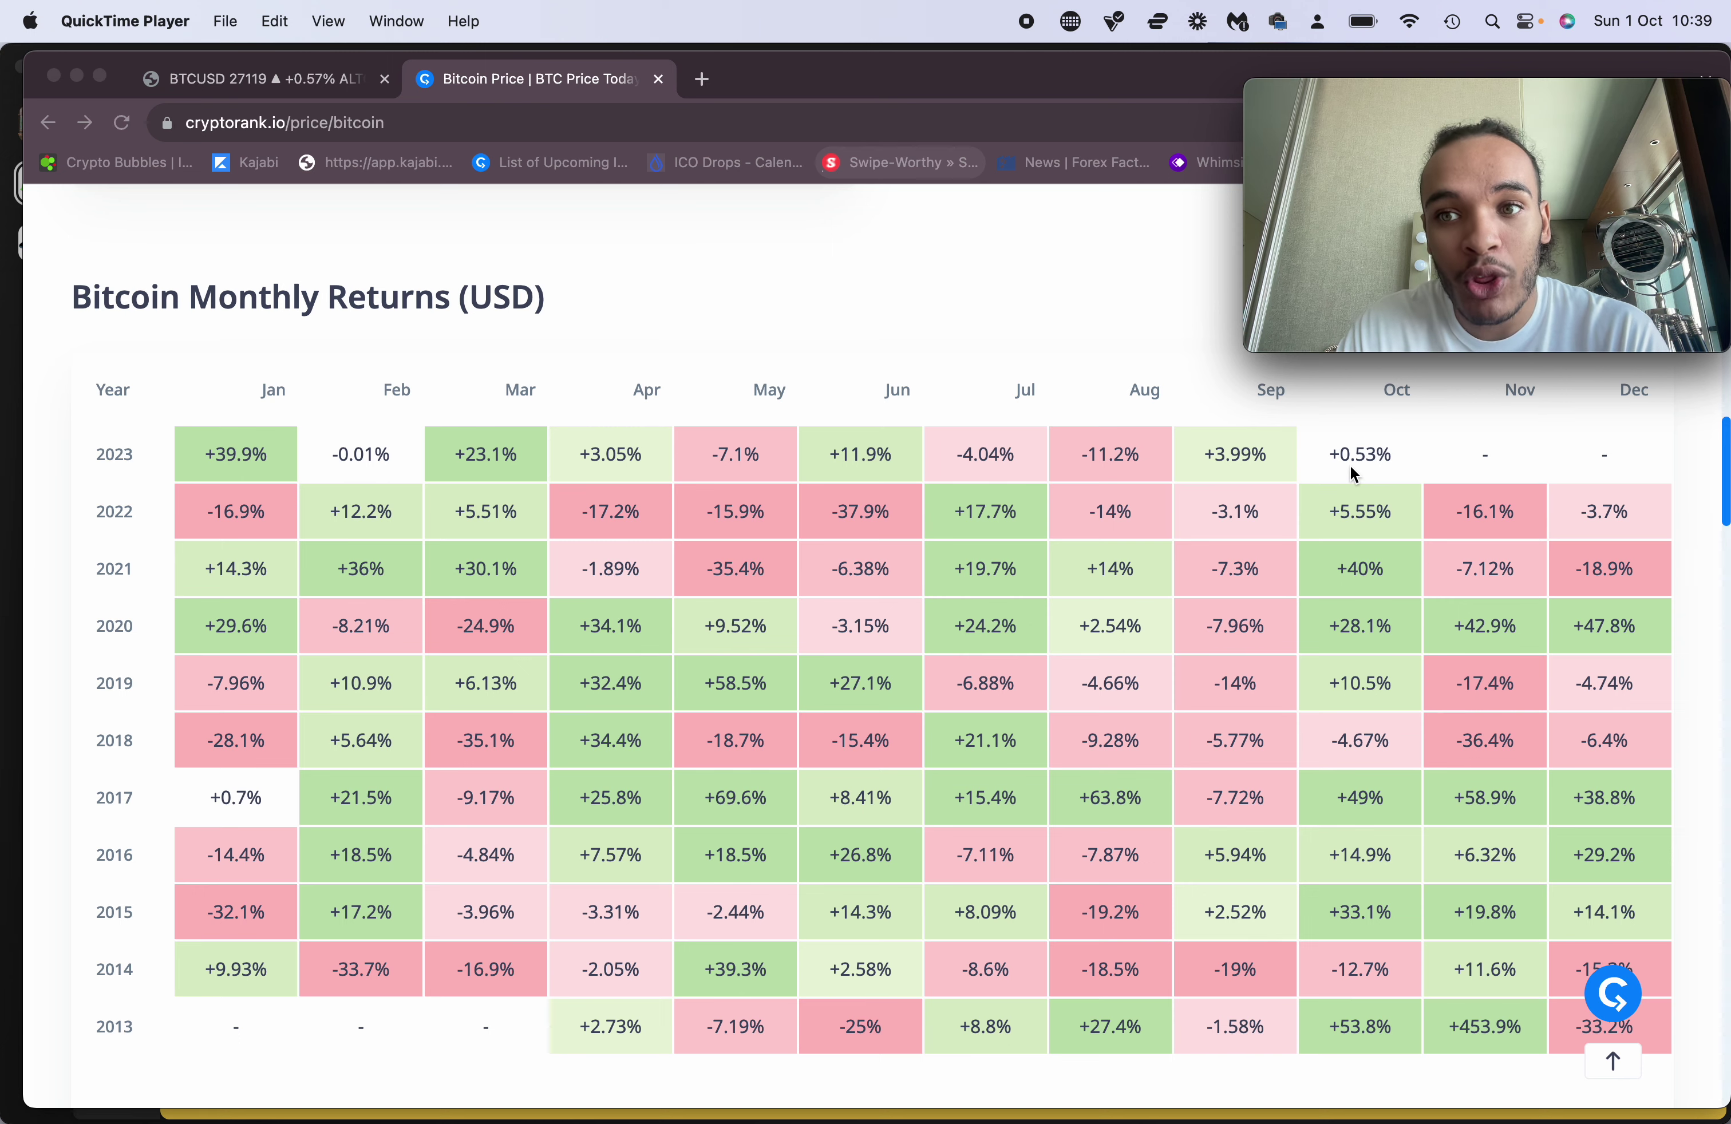
Return to TradingView and open the Fantom FTMUSD daily chart from the watchlist
click(626, 254)
key(ctrl+shift+Tab)
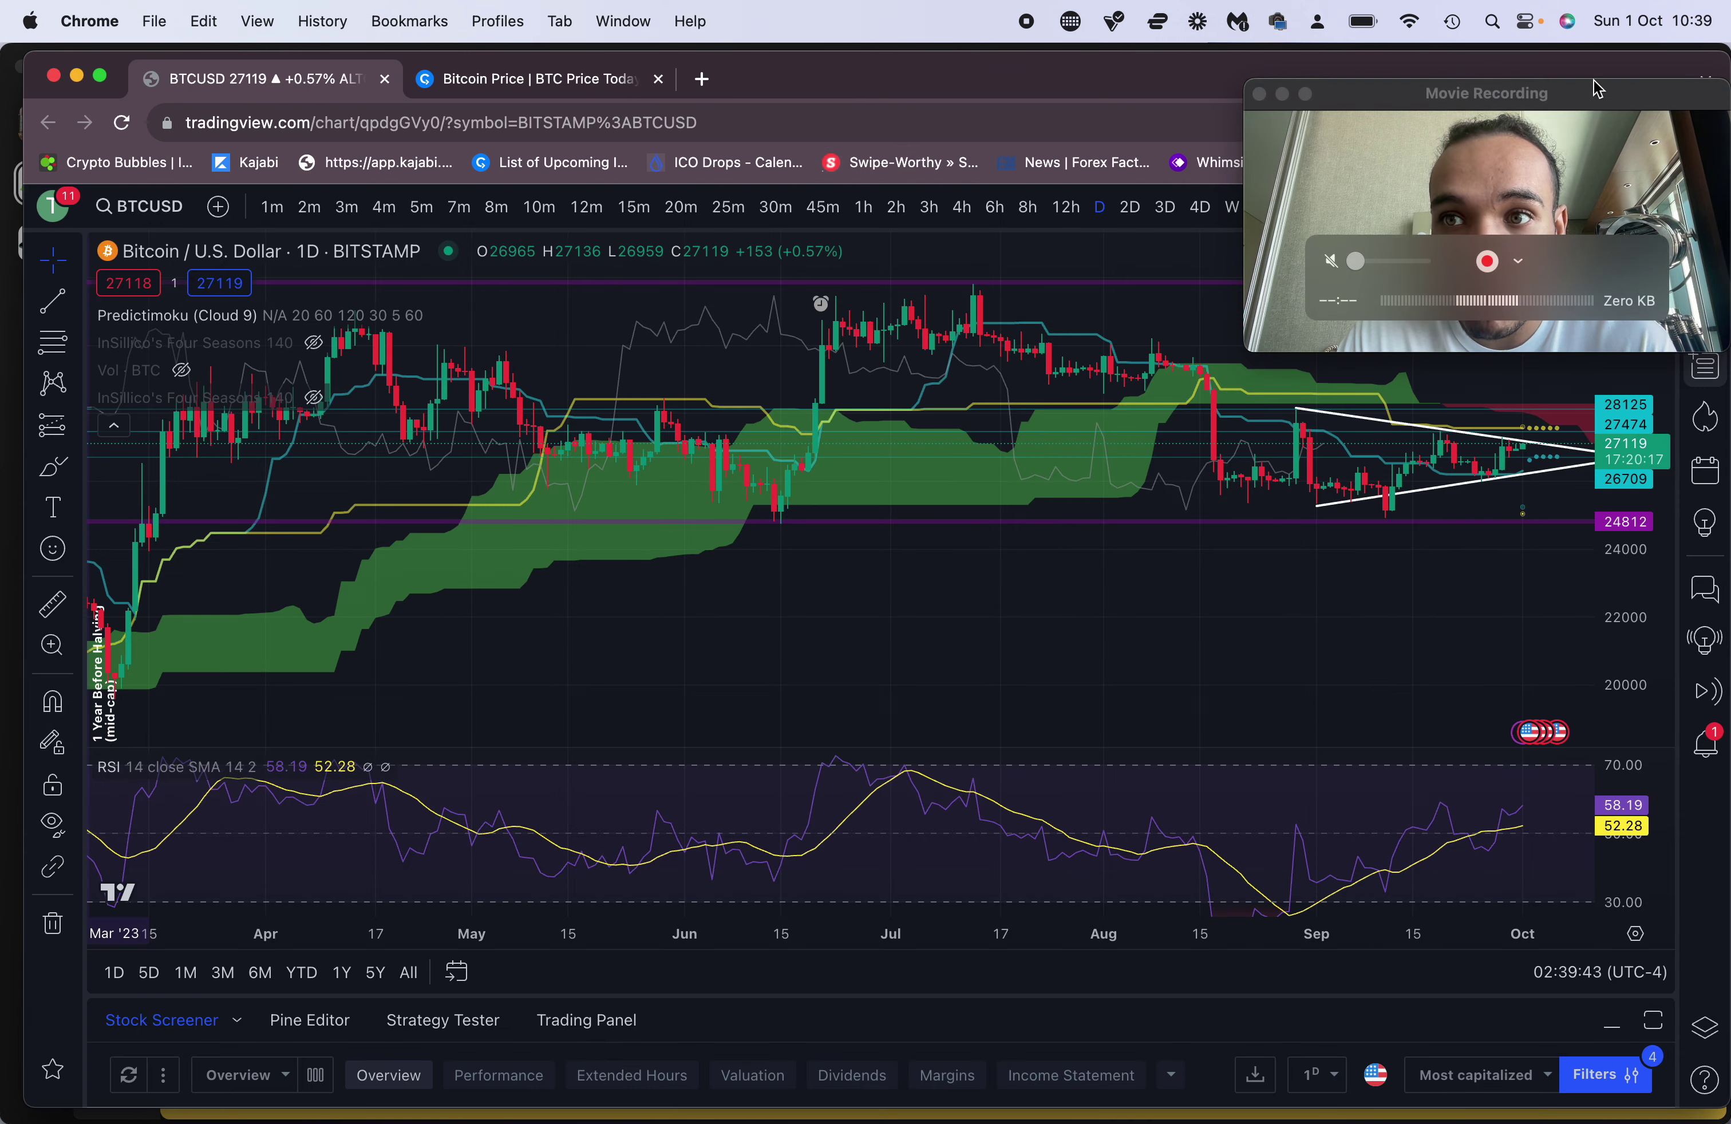
drag(1595, 86, 1197, 86)
click(1703, 263)
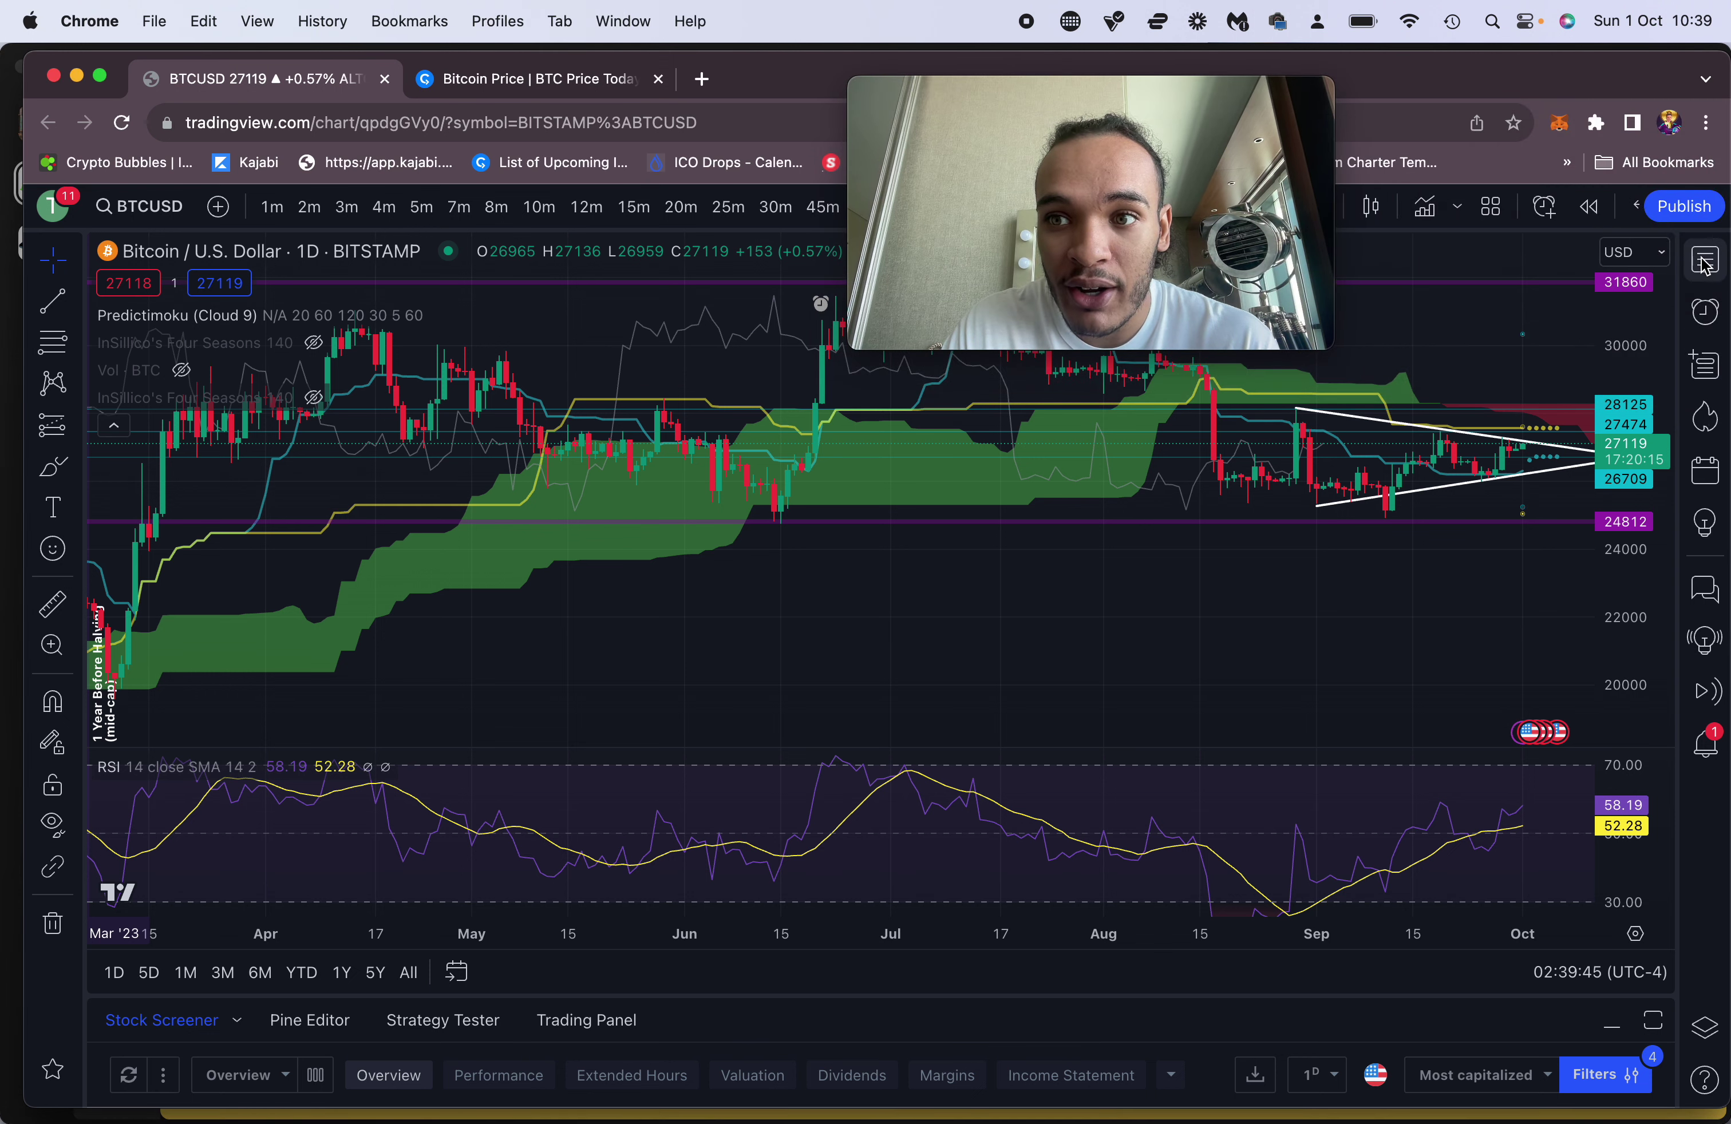
click(1702, 263)
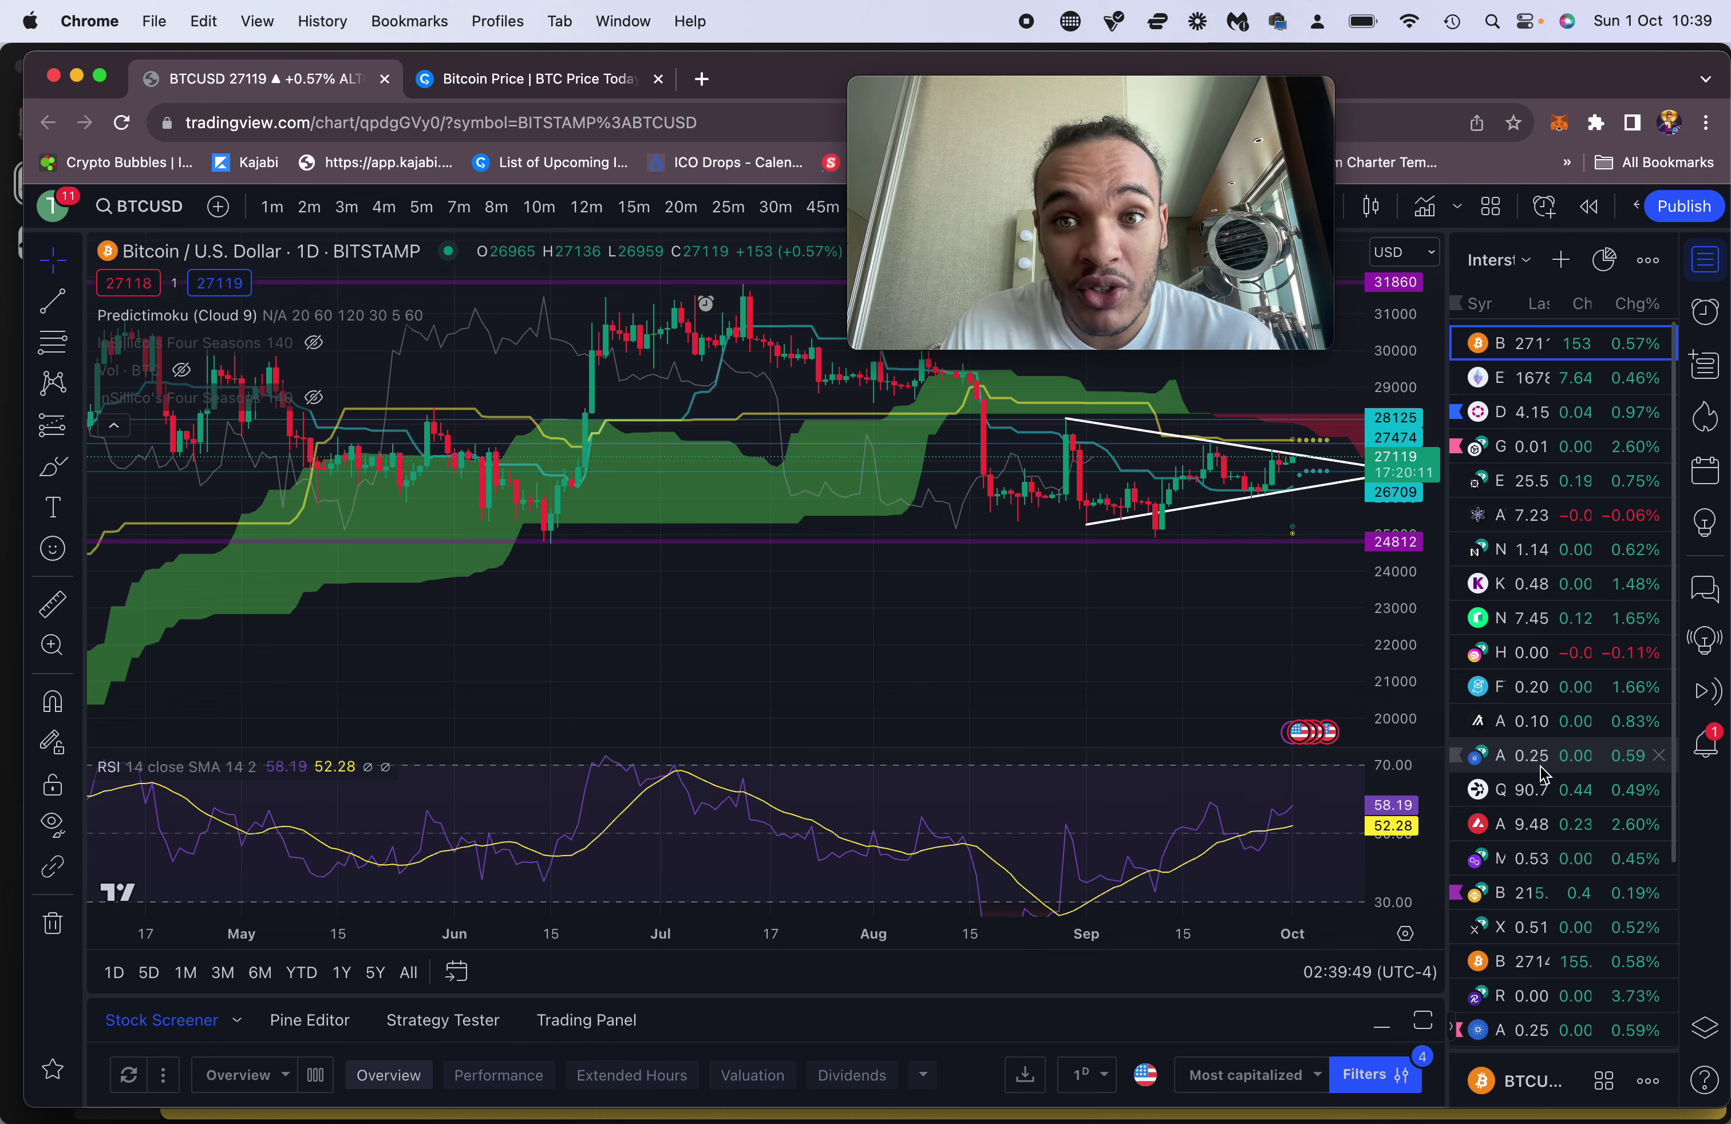
scroll(1542, 774, down, 4)
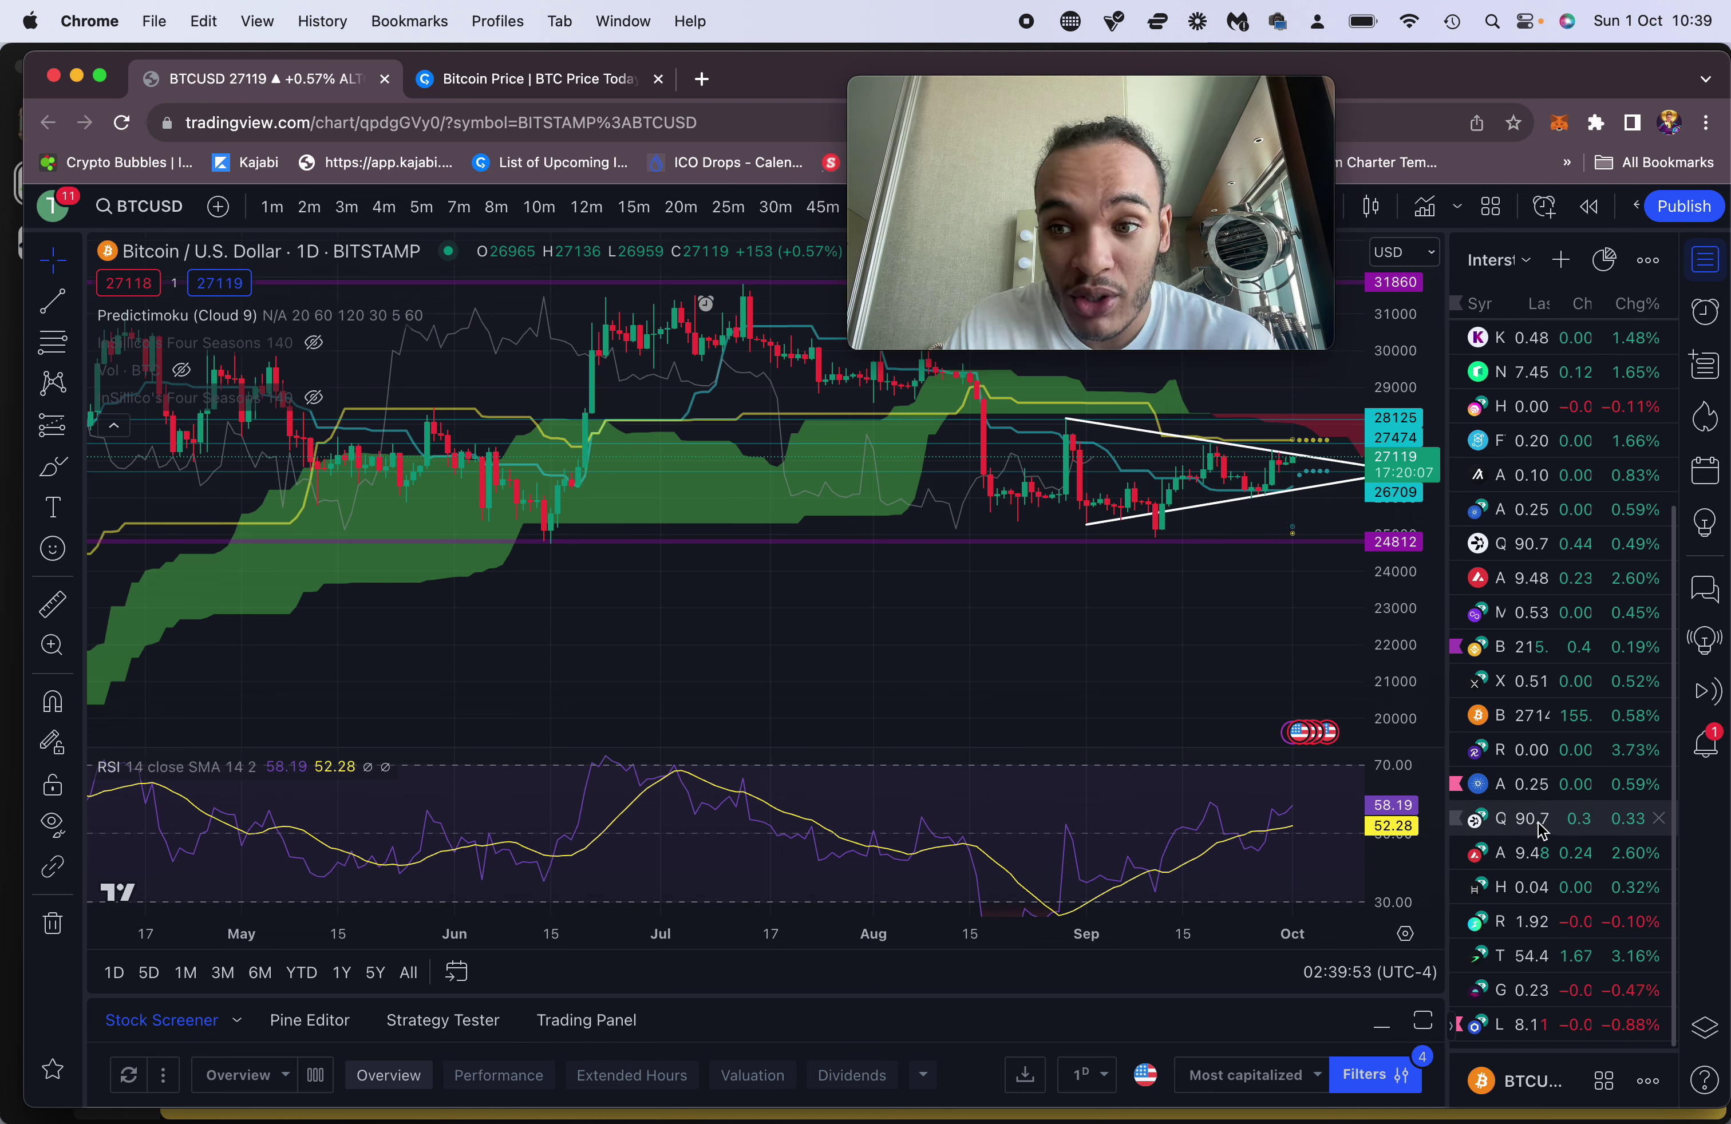
scroll(1554, 766, up, 4)
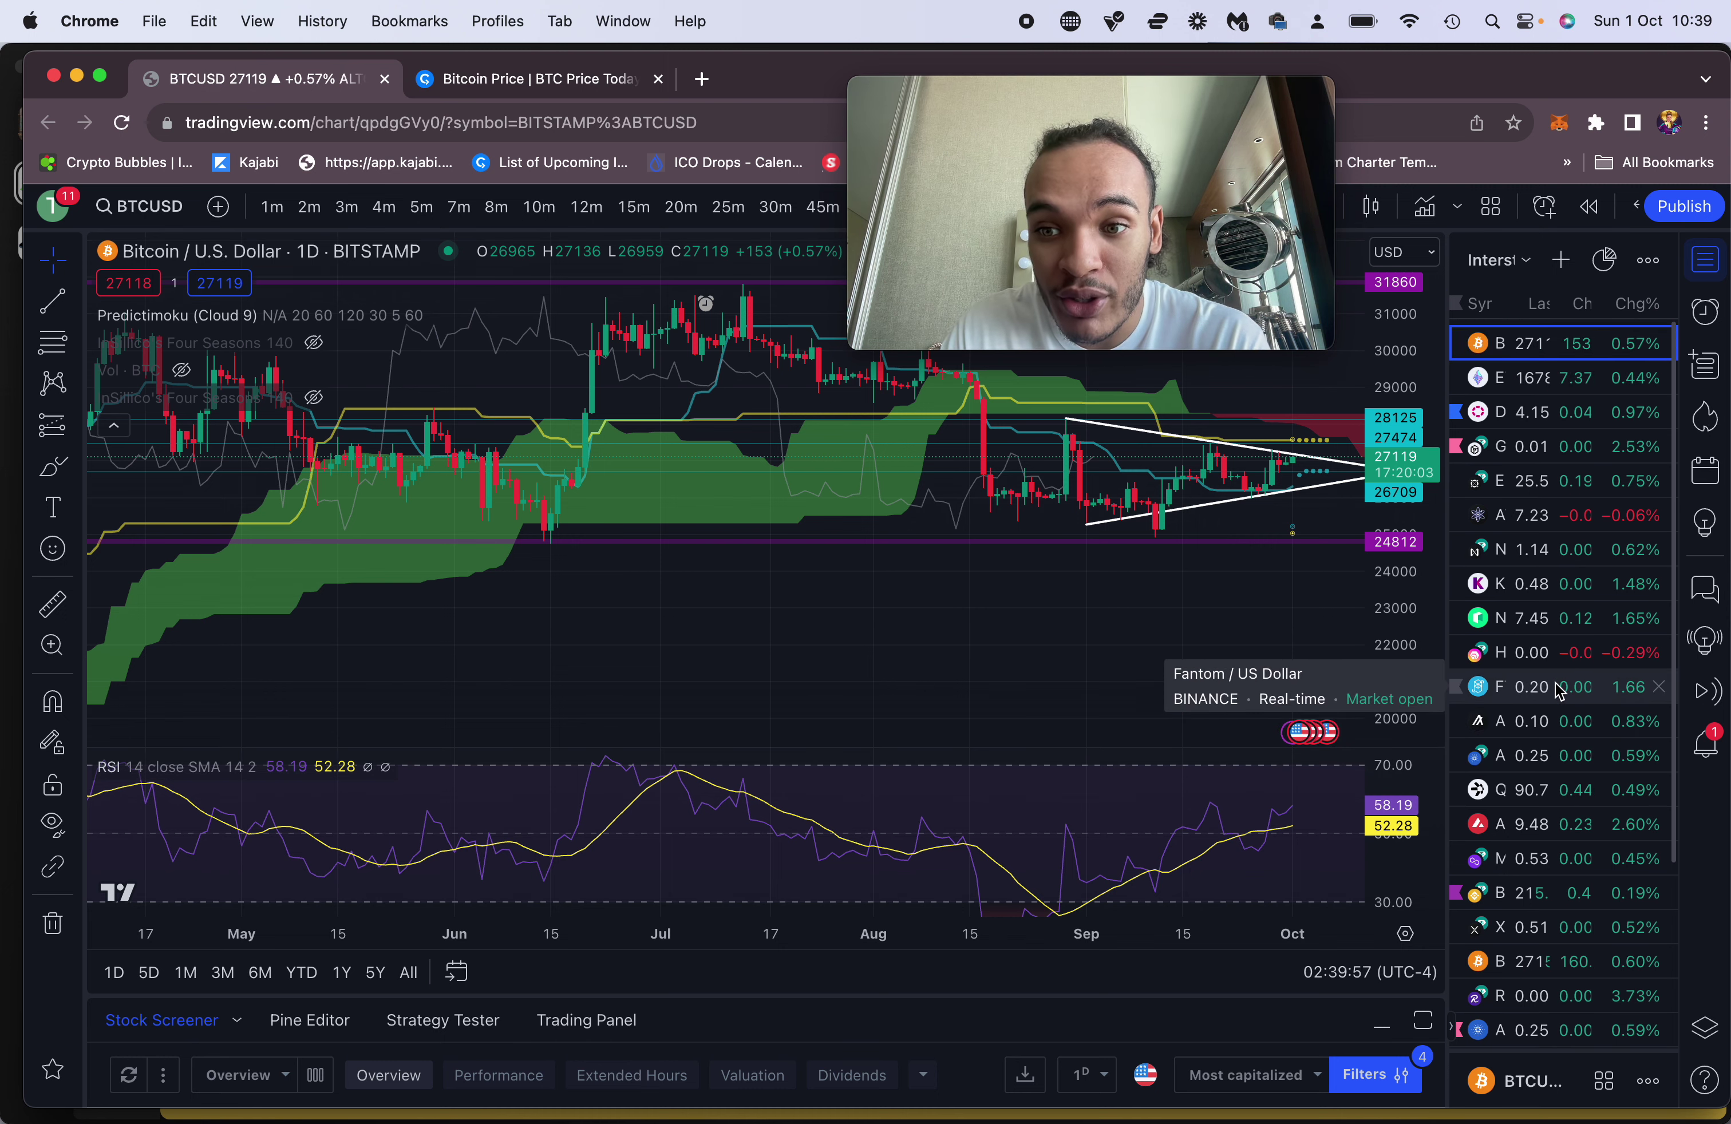
click(1562, 687)
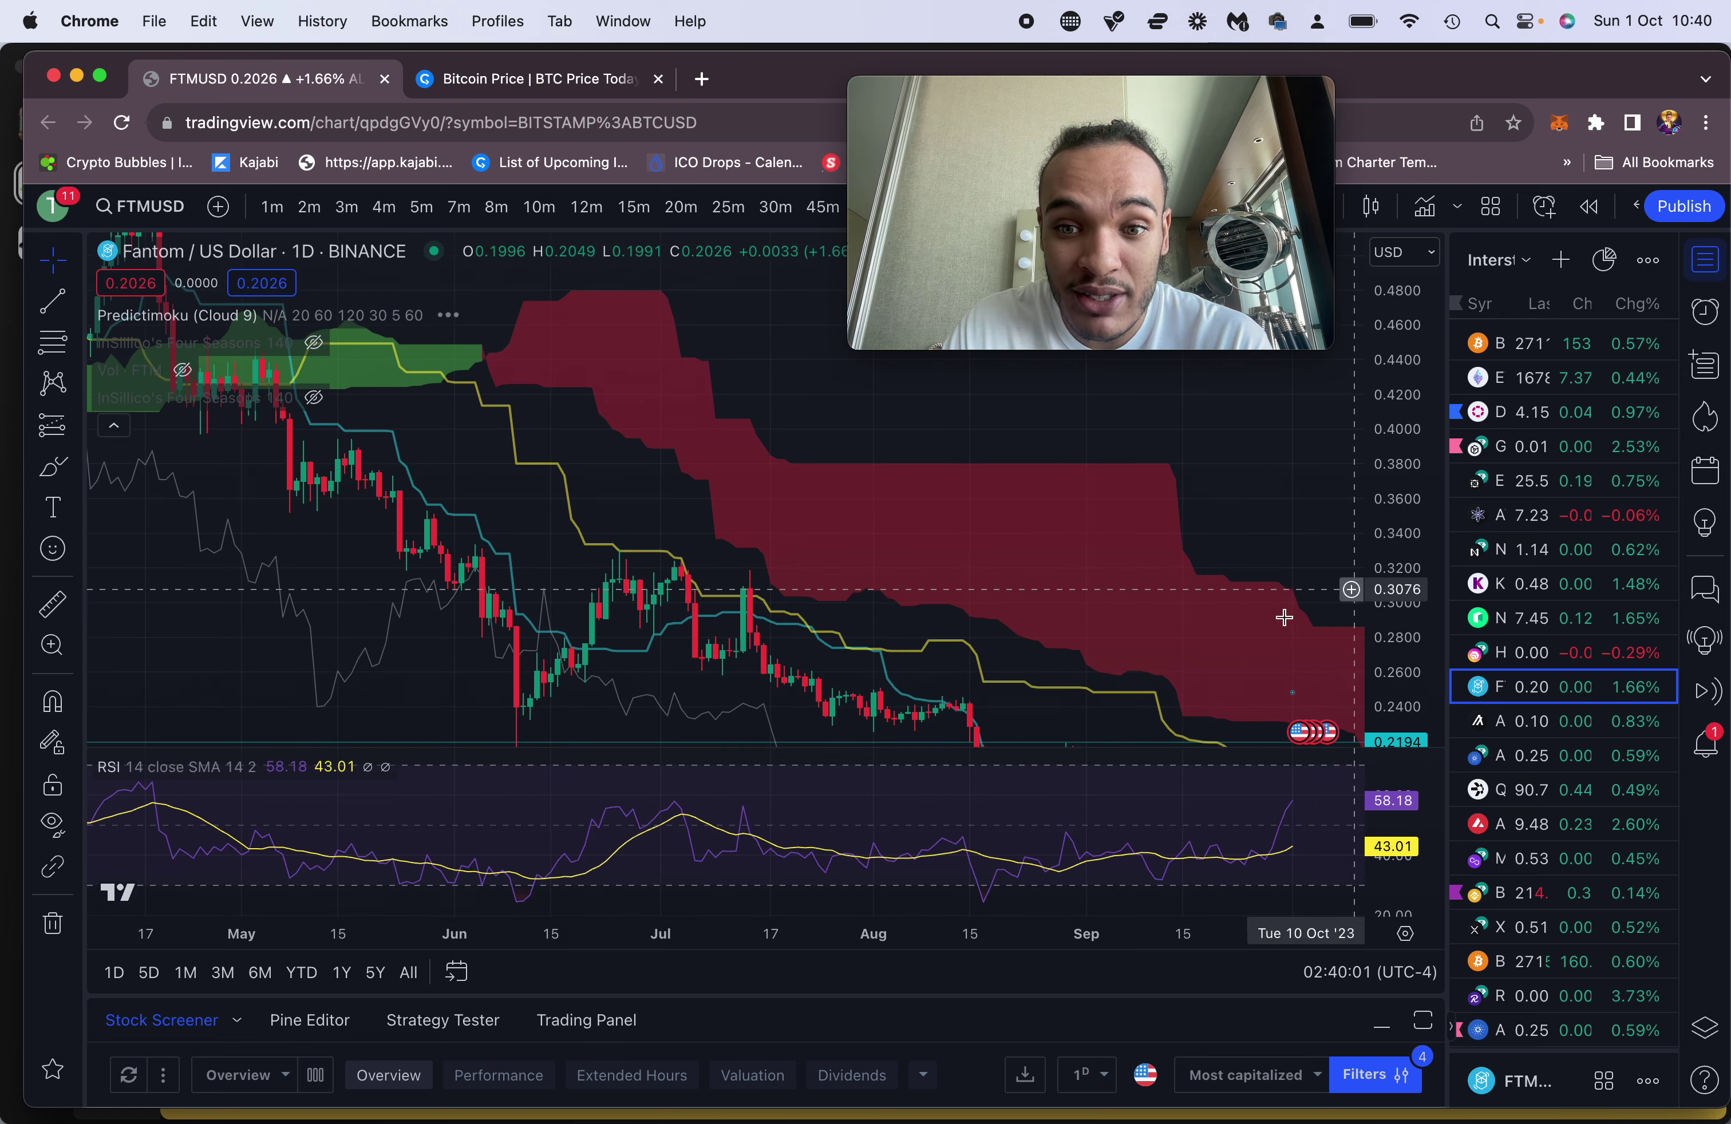
scroll(1035, 695, right, 5)
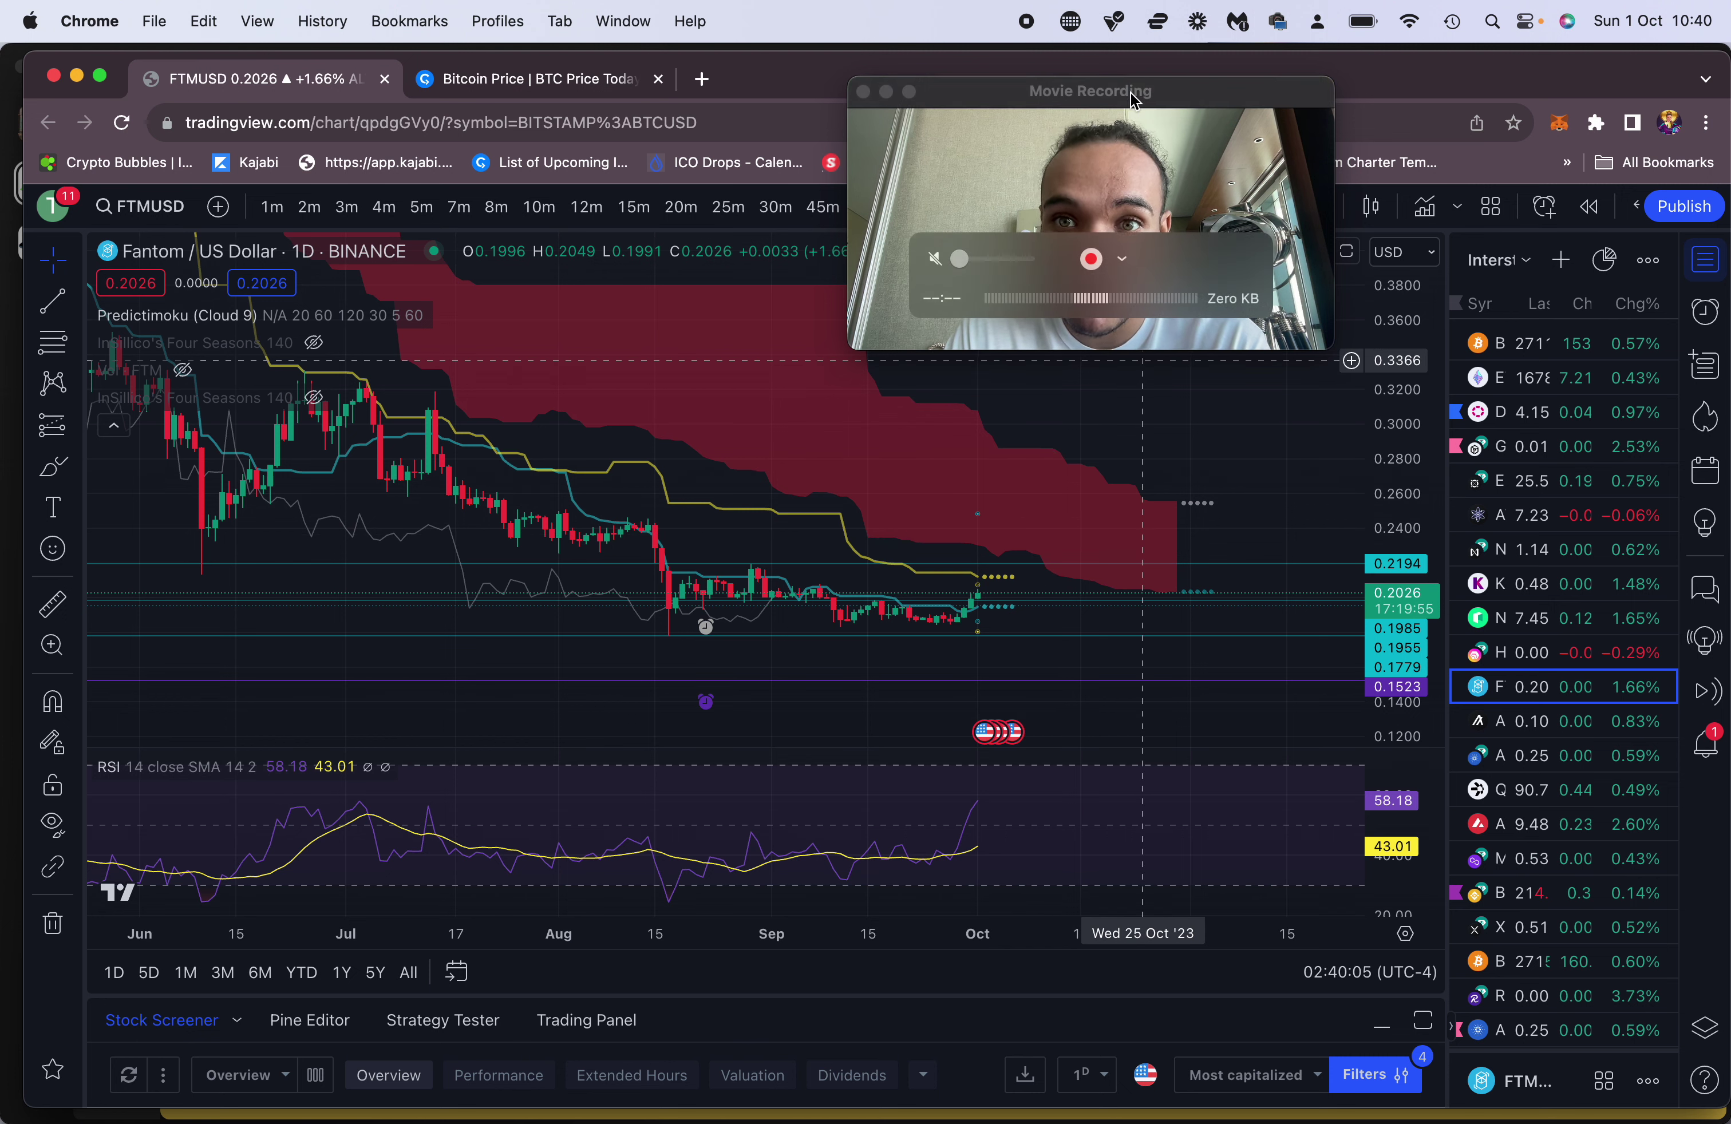
drag(1140, 307, 1620, 276)
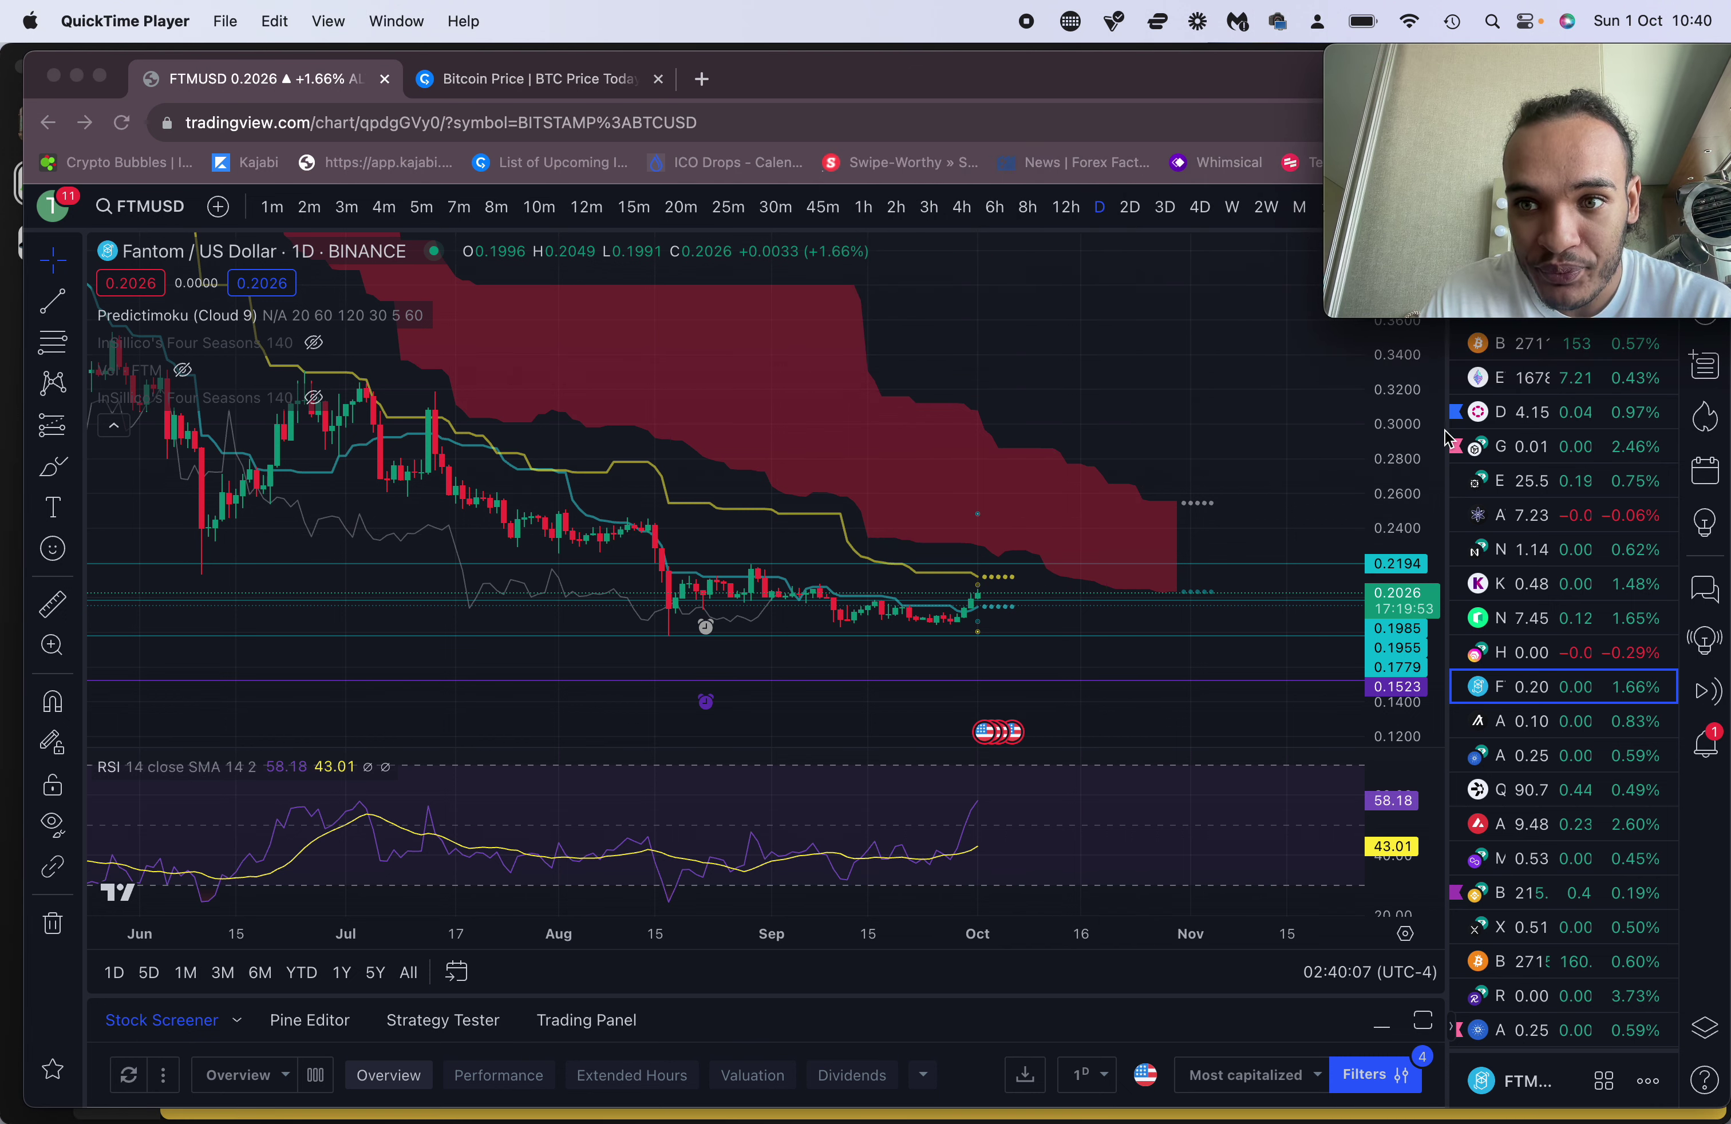
Switch to BTCUSD from the watchlist and zoom both axes onto the August–October triangle
click(1507, 355)
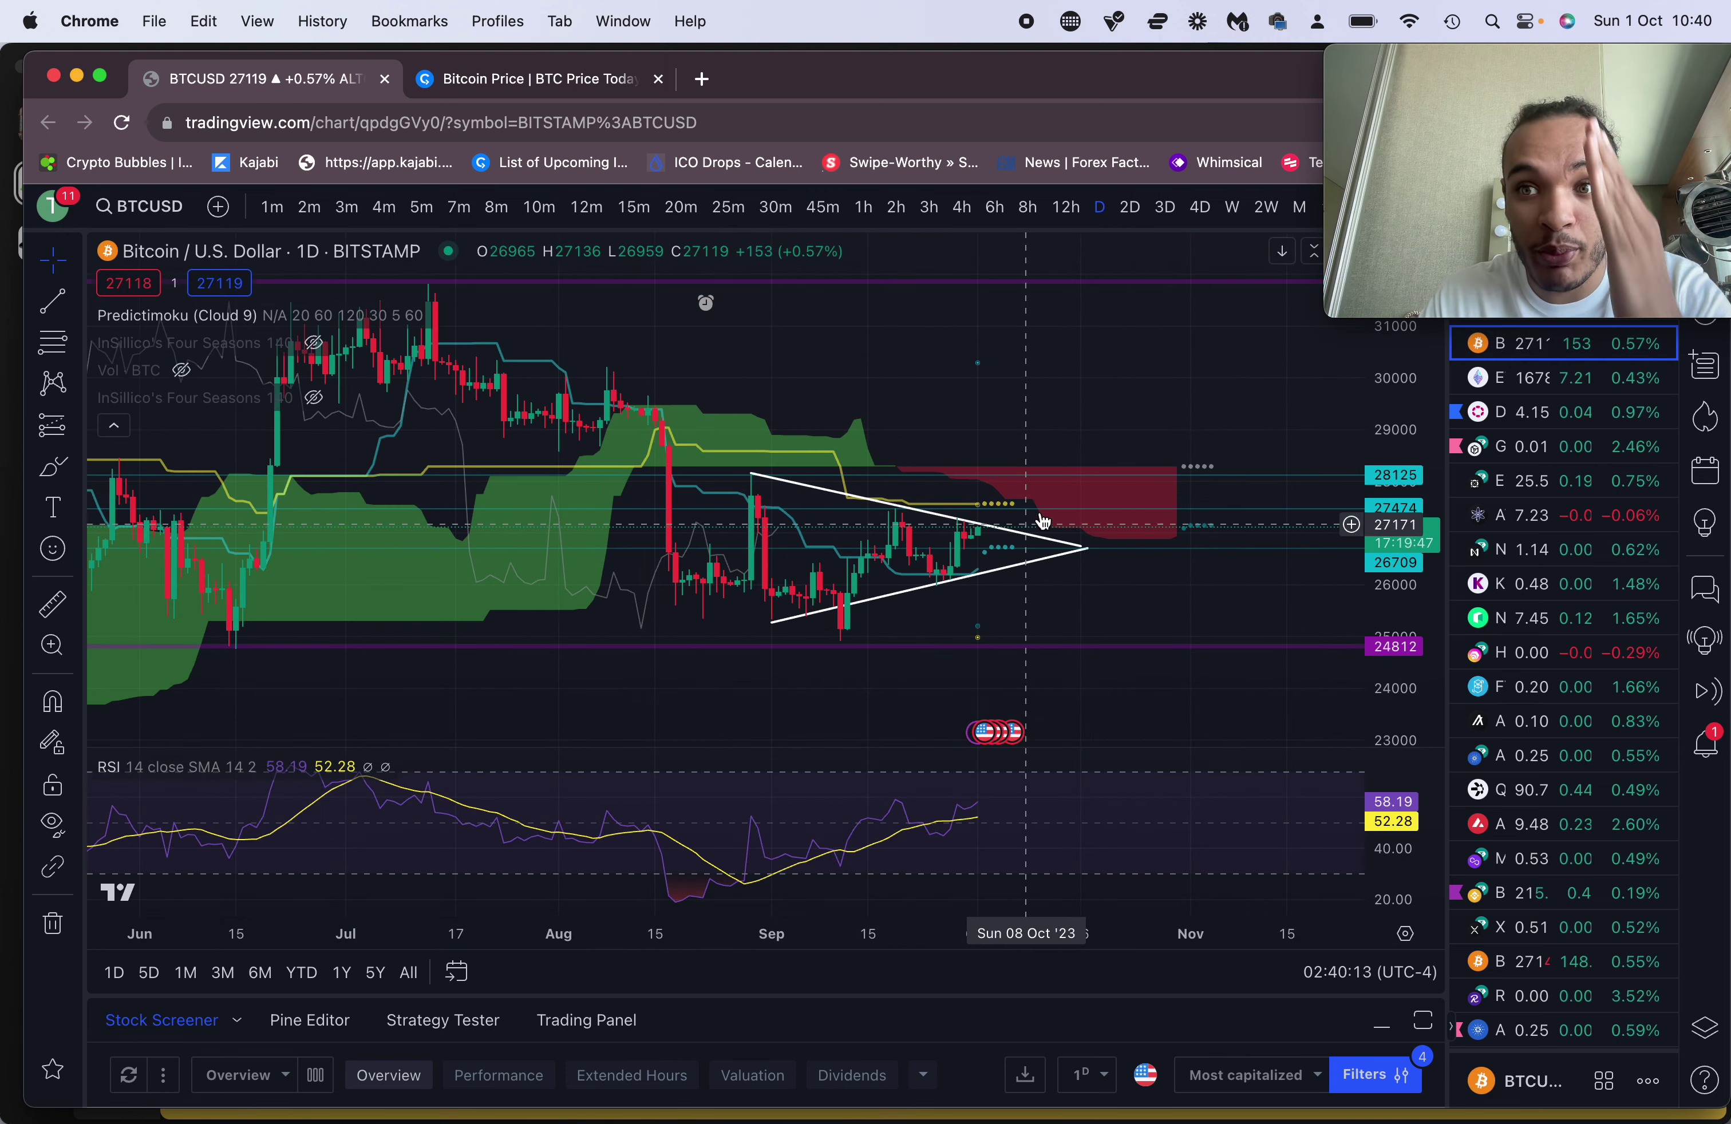
drag(1448, 80, 1261, 79)
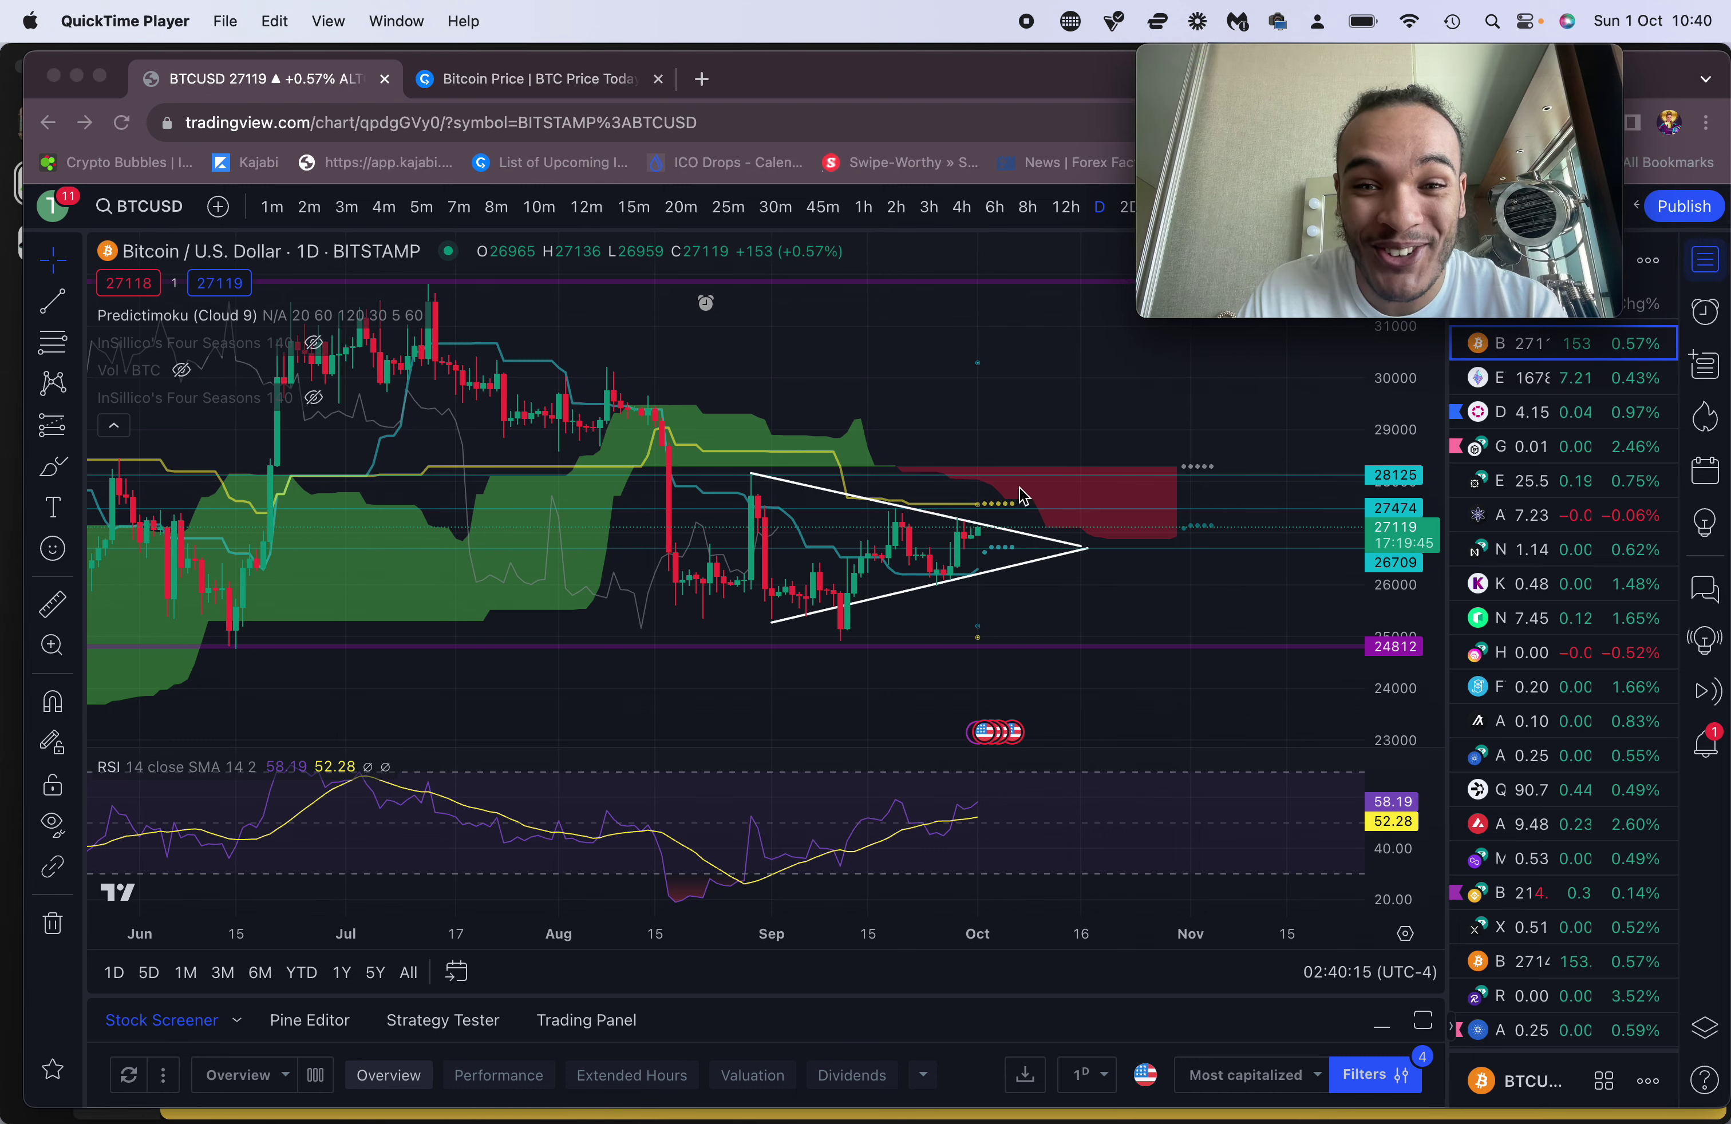
click(1091, 926)
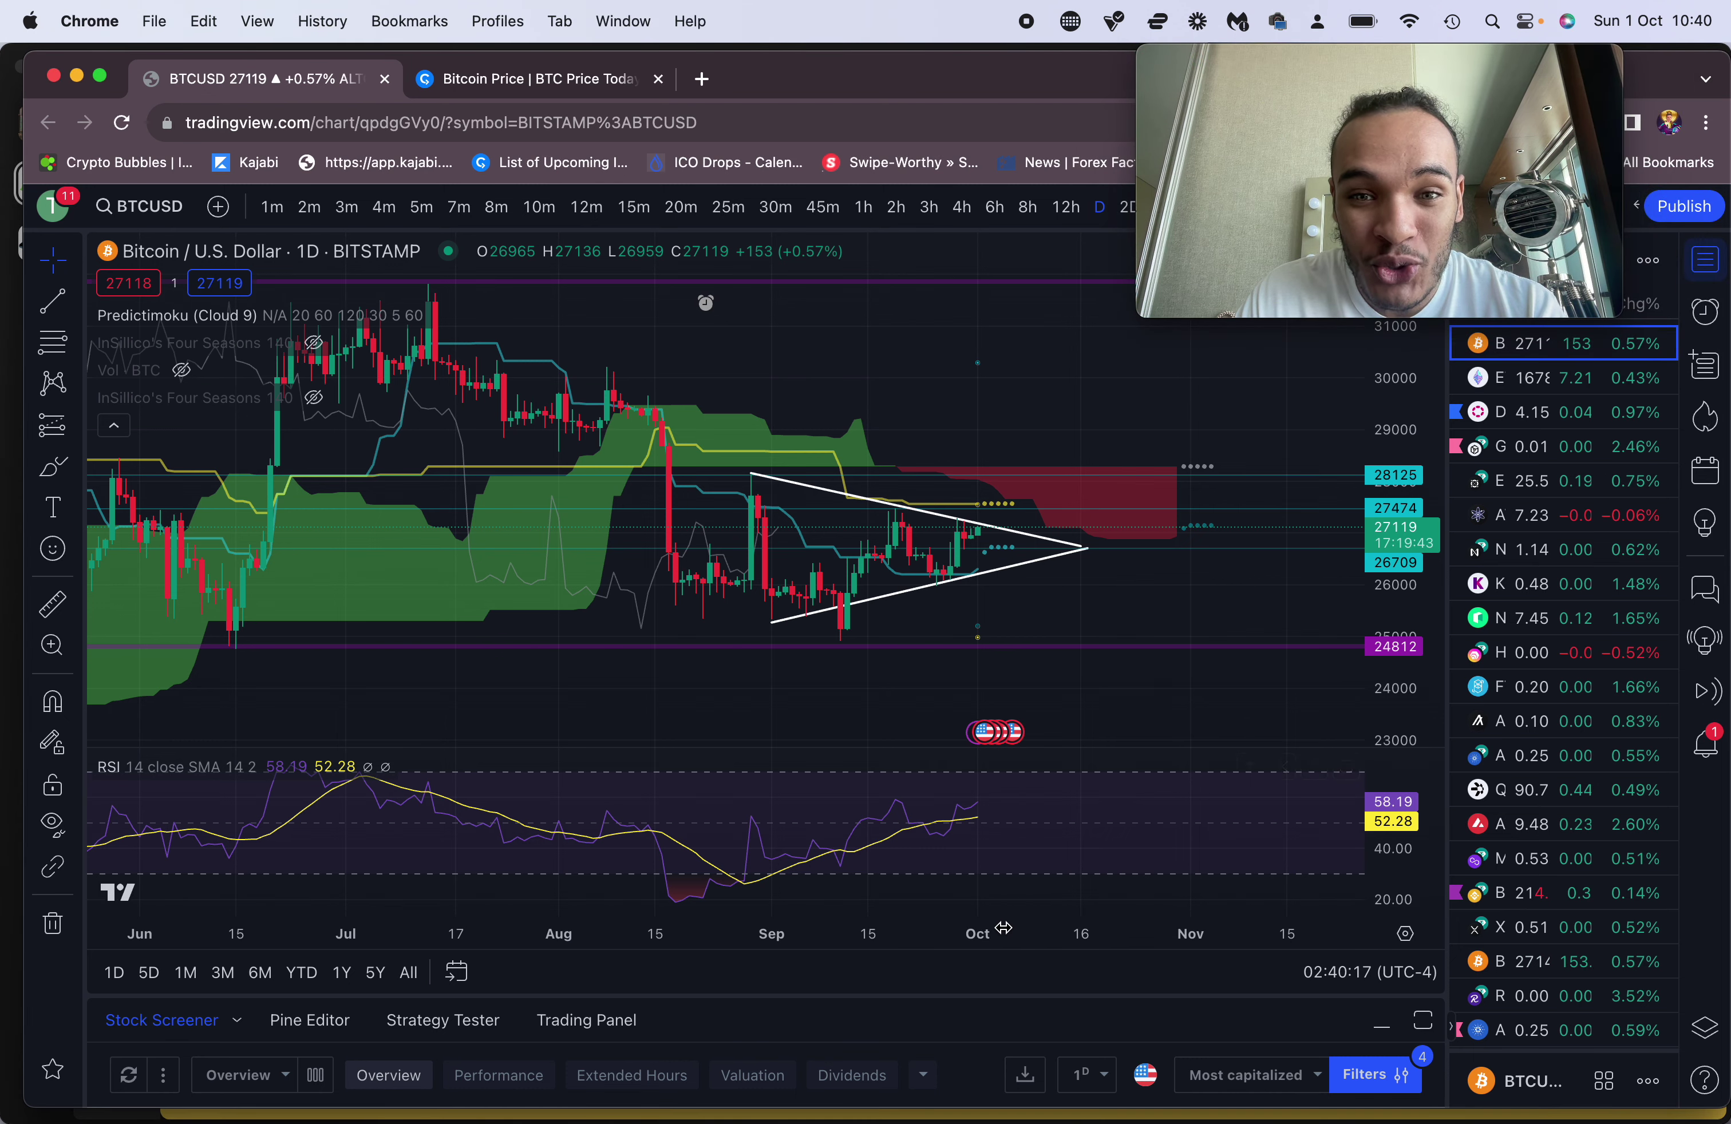
drag(1001, 927, 858, 927)
drag(1391, 723, 1390, 559)
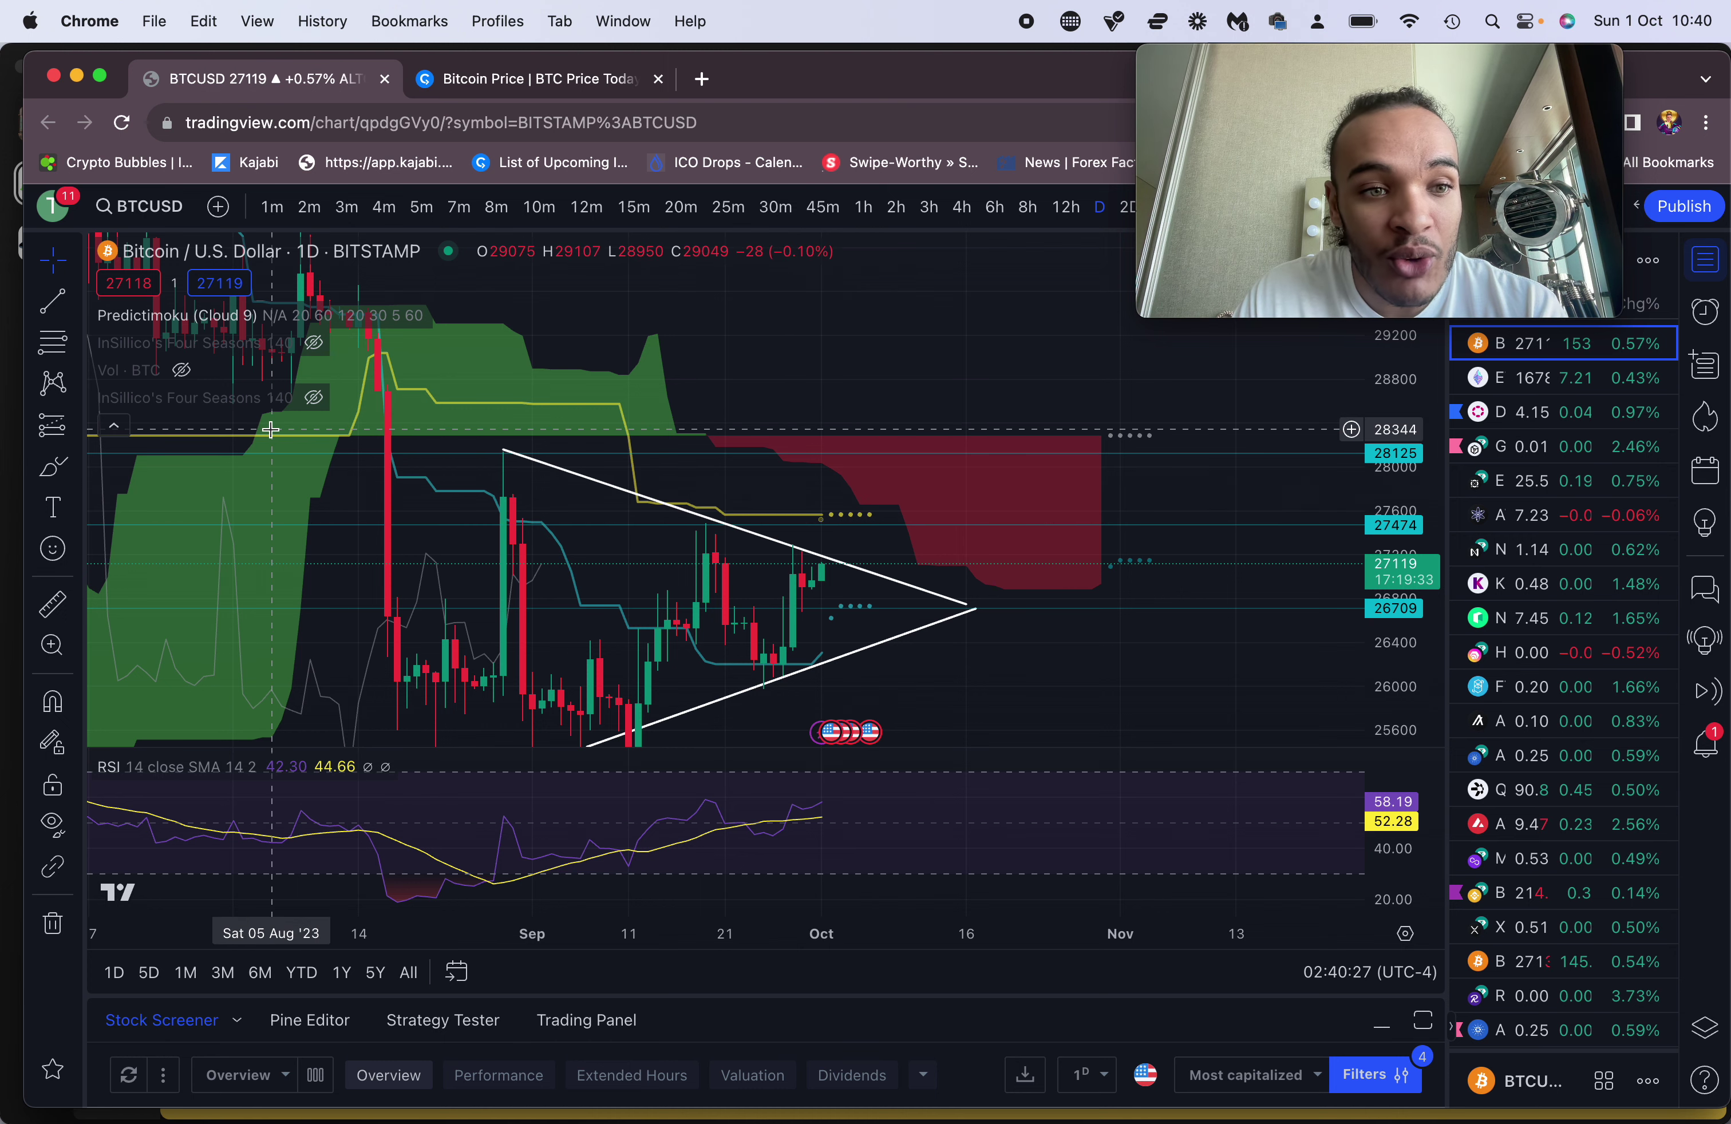
Sketch three brush strokes from the latest candles, toward the red cloud and downward
click(55, 471)
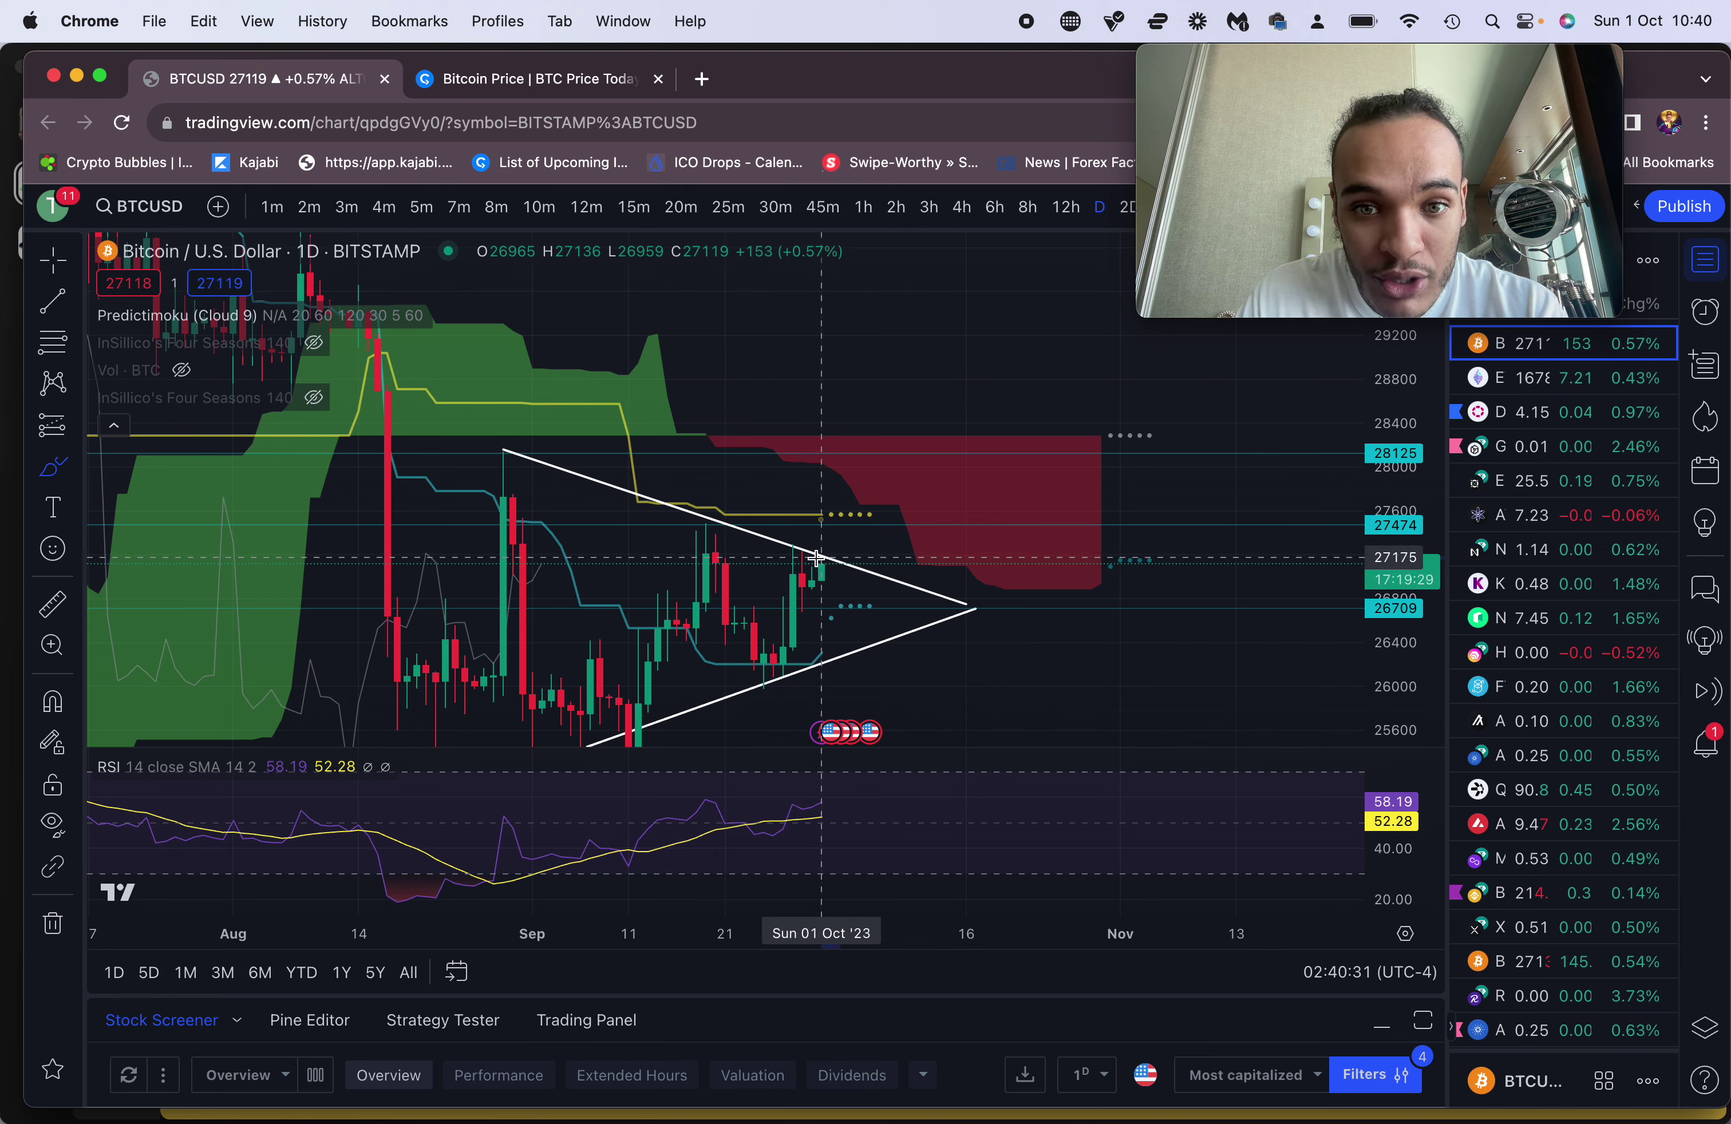
drag(854, 557, 871, 500)
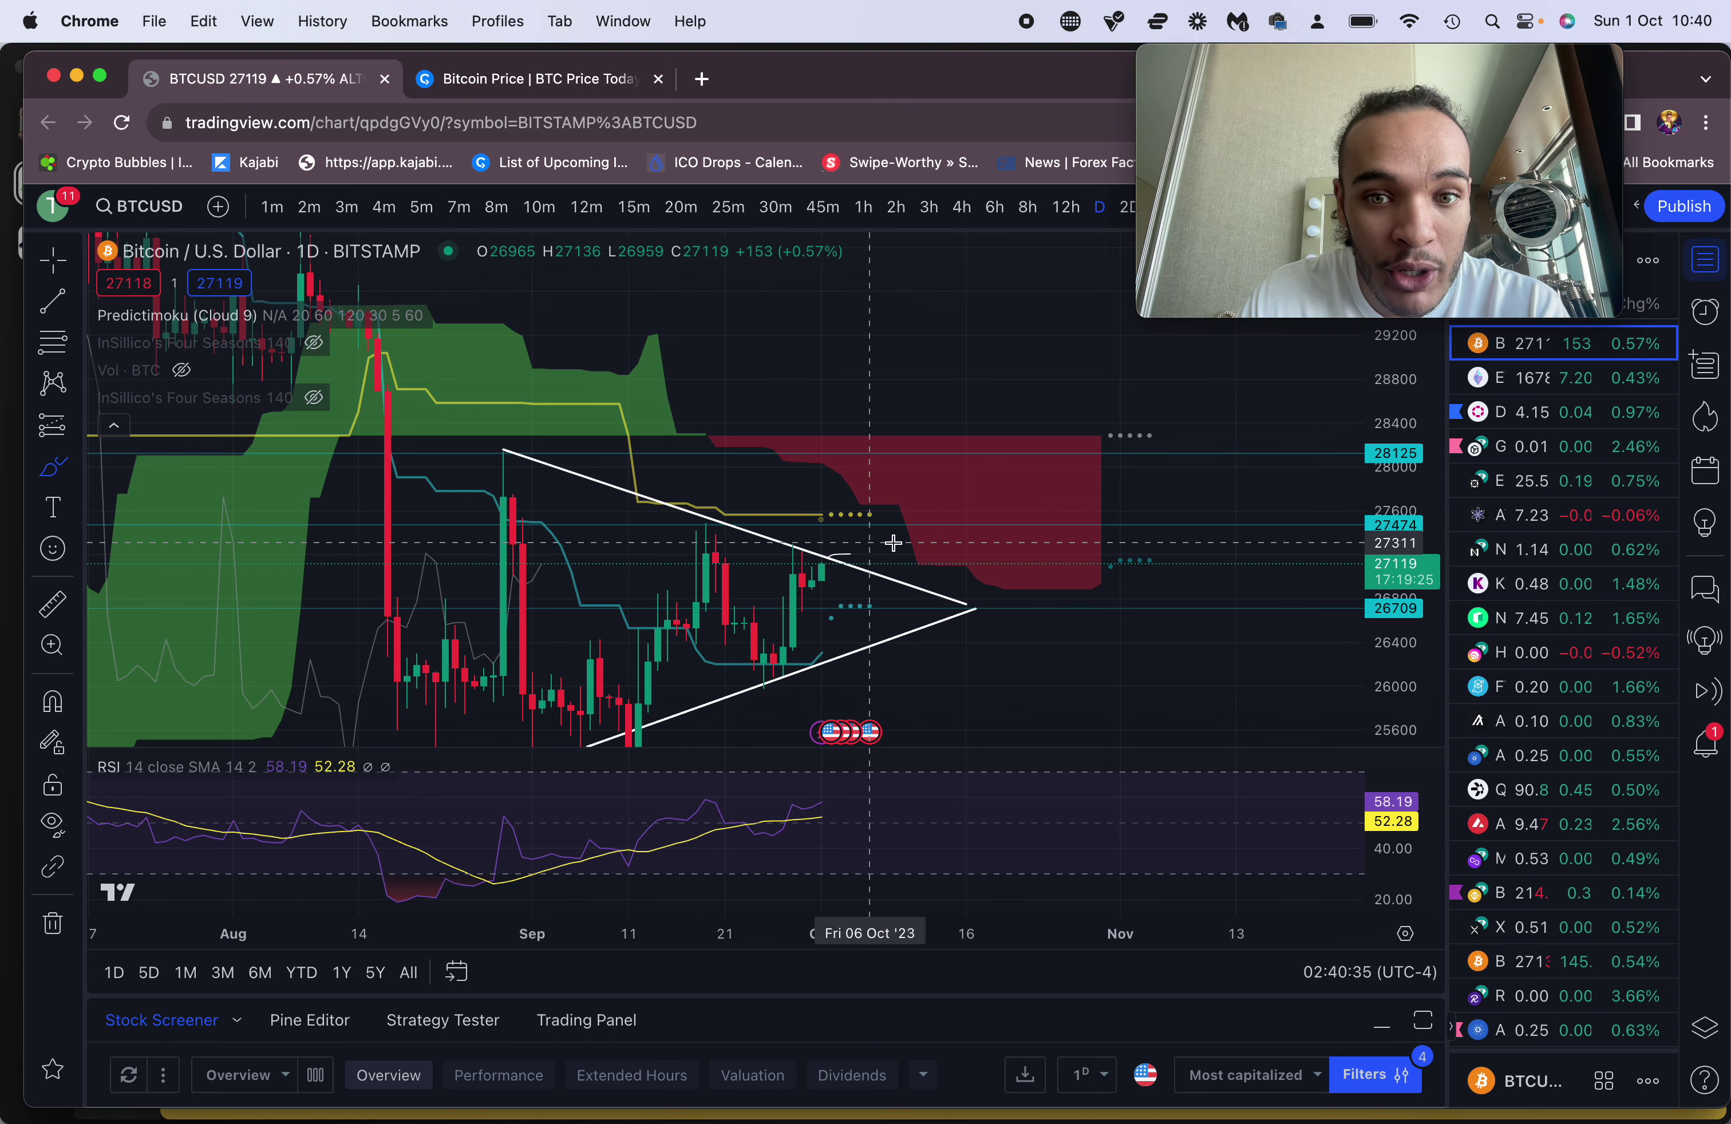
mouse_move(834, 560)
mouse_down()
mouse_move(842, 623)
mouse_move(917, 713)
mouse_up()
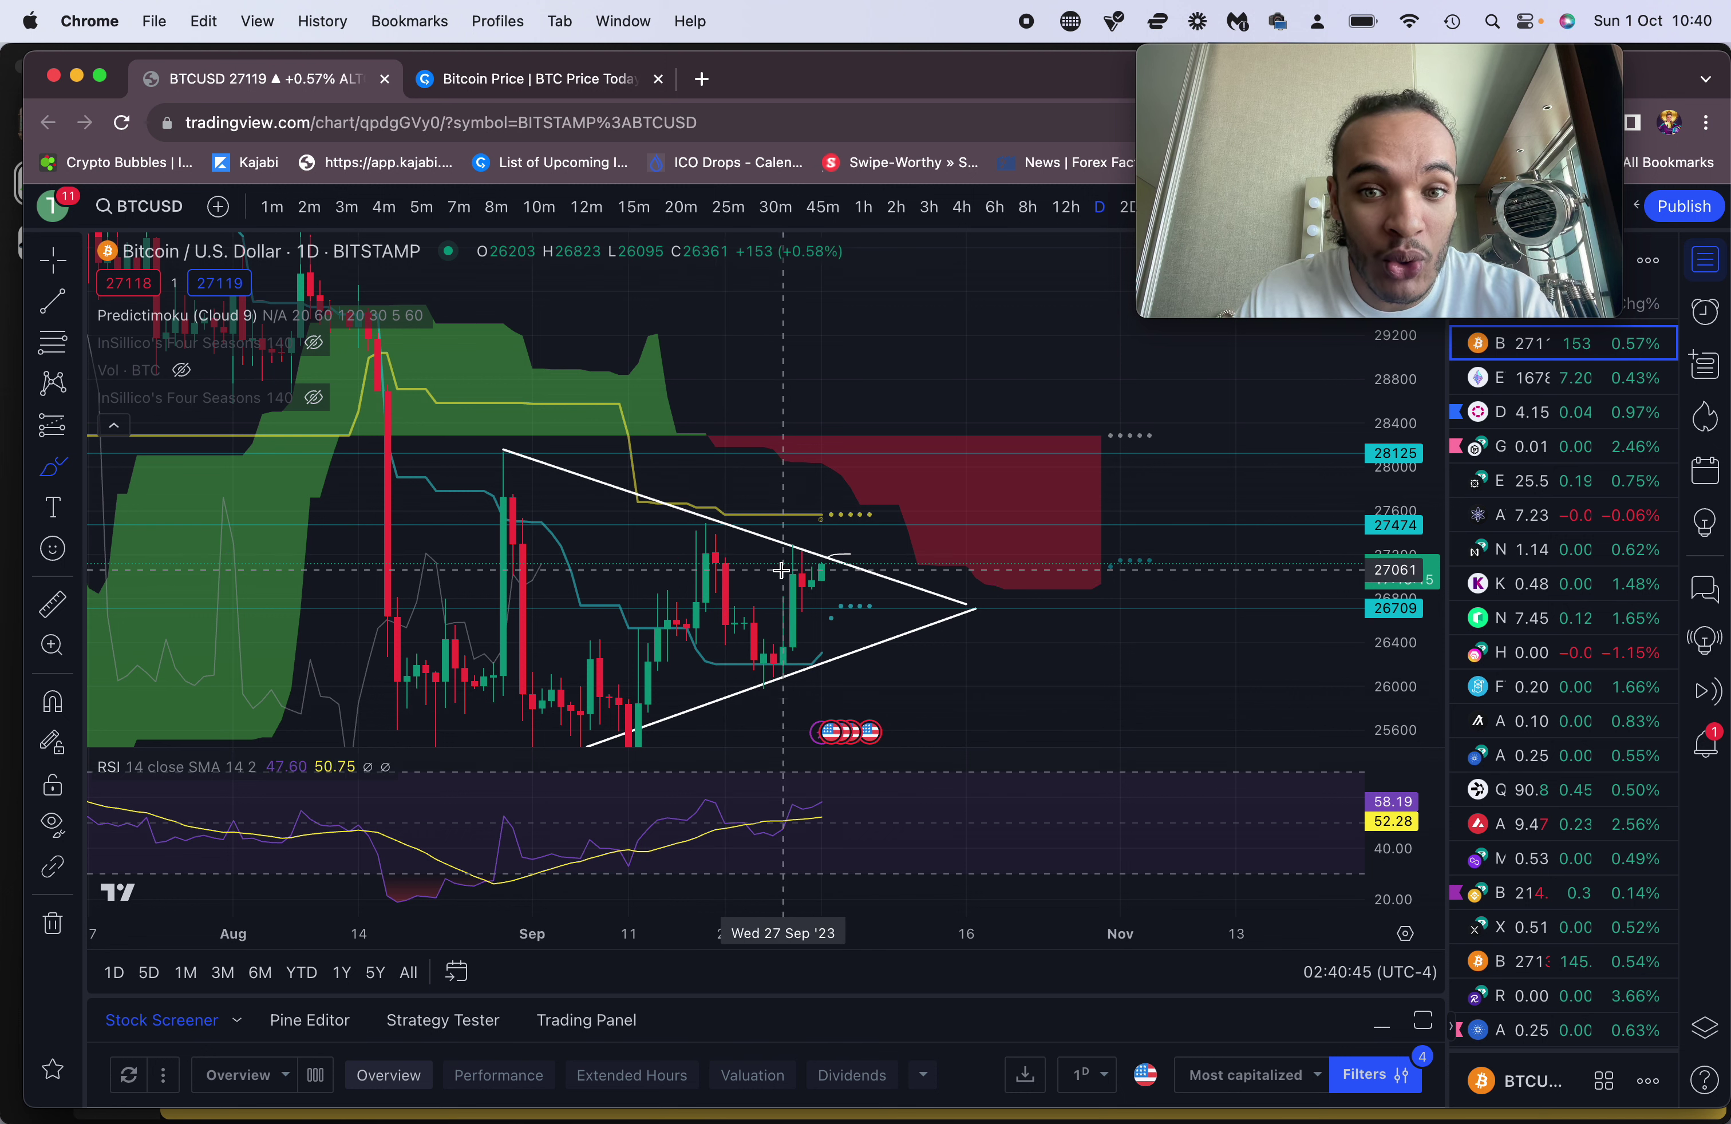
mouse_move(779, 560)
mouse_down()
mouse_move(796, 581)
mouse_move(876, 539)
mouse_move(957, 552)
mouse_up()
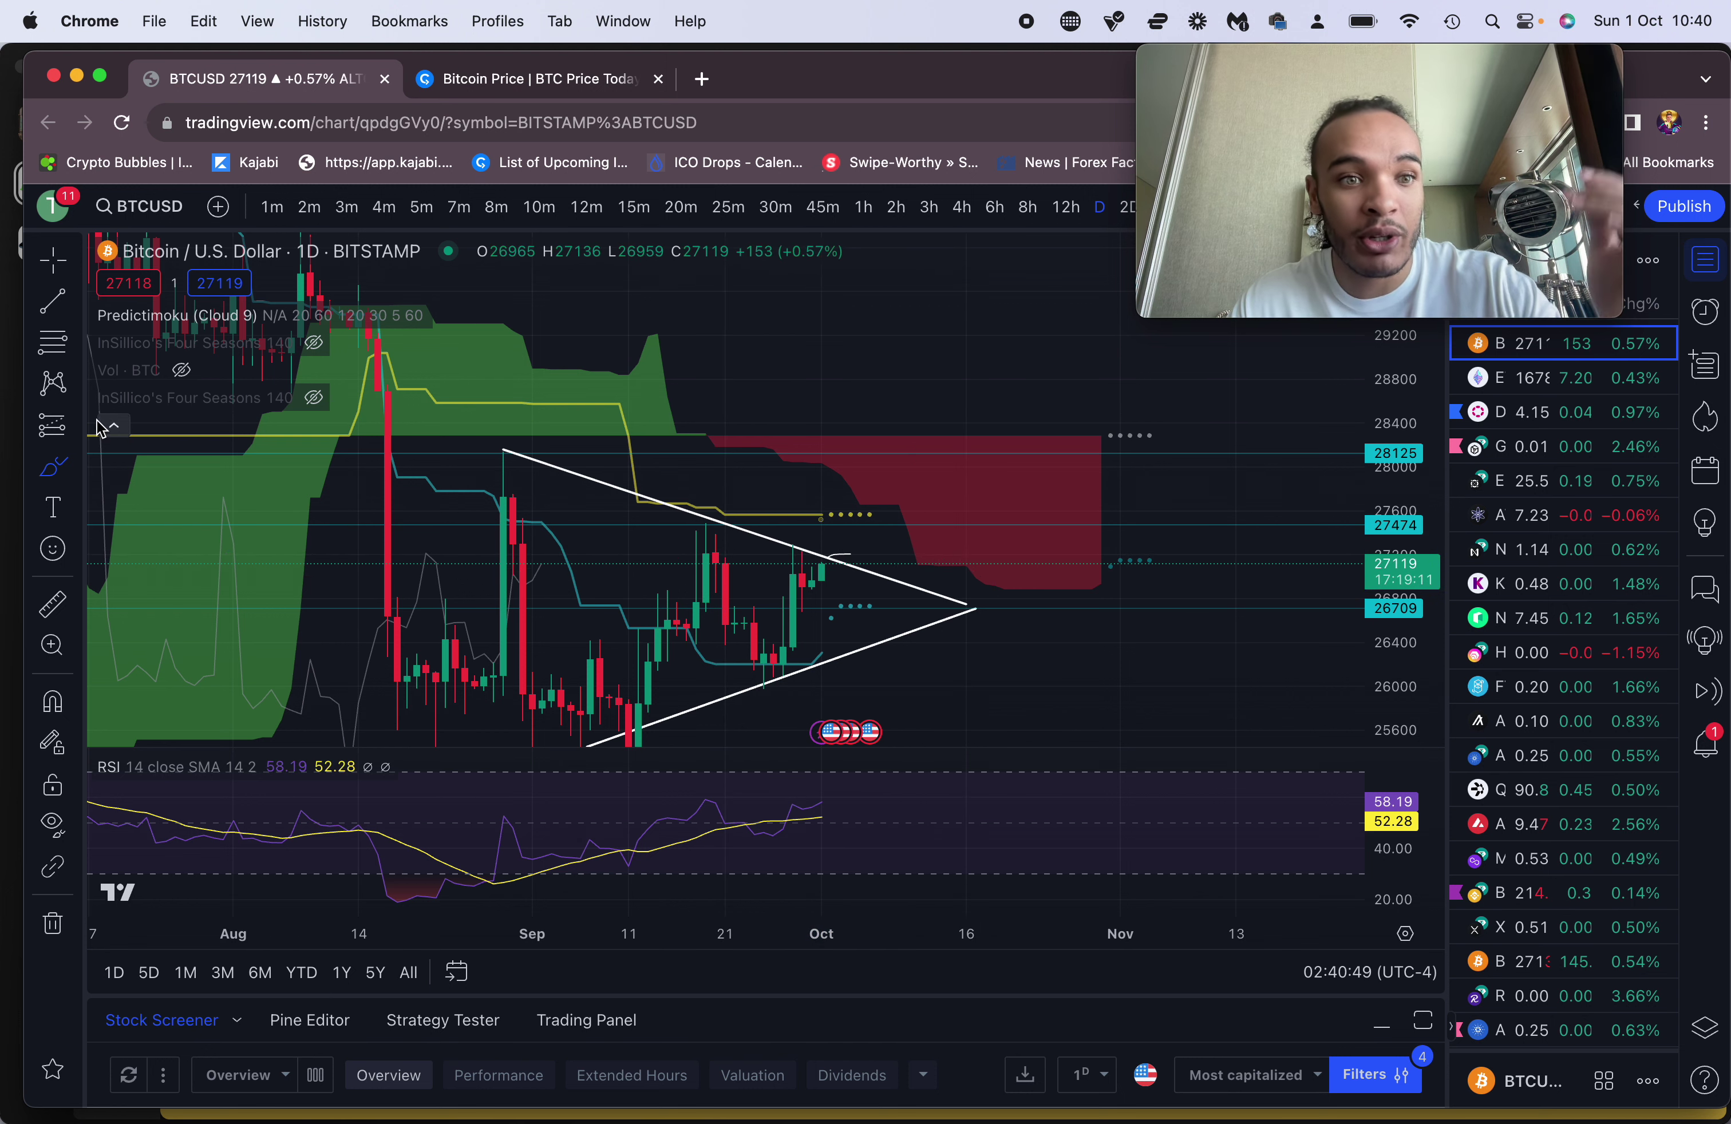
click(73, 465)
key(Escape)
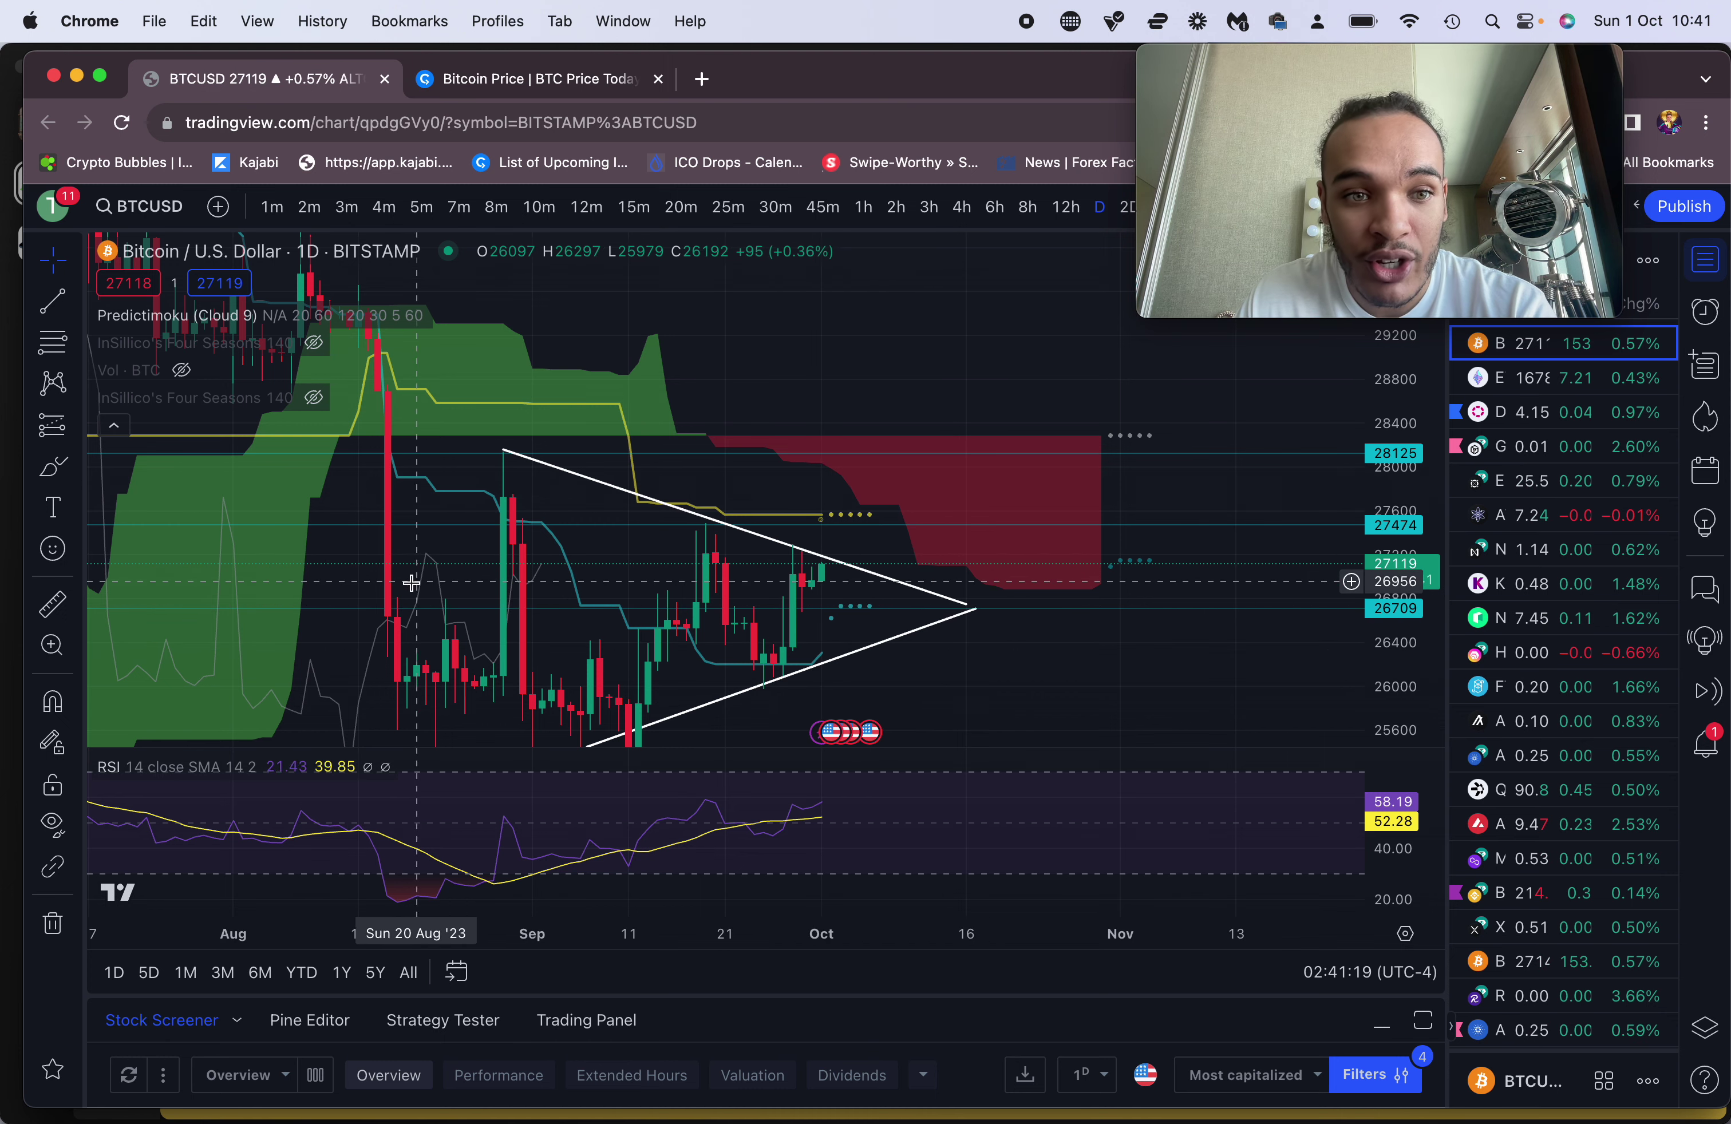
Collapse the indicator legend and return to the plain cursor
click(59, 467)
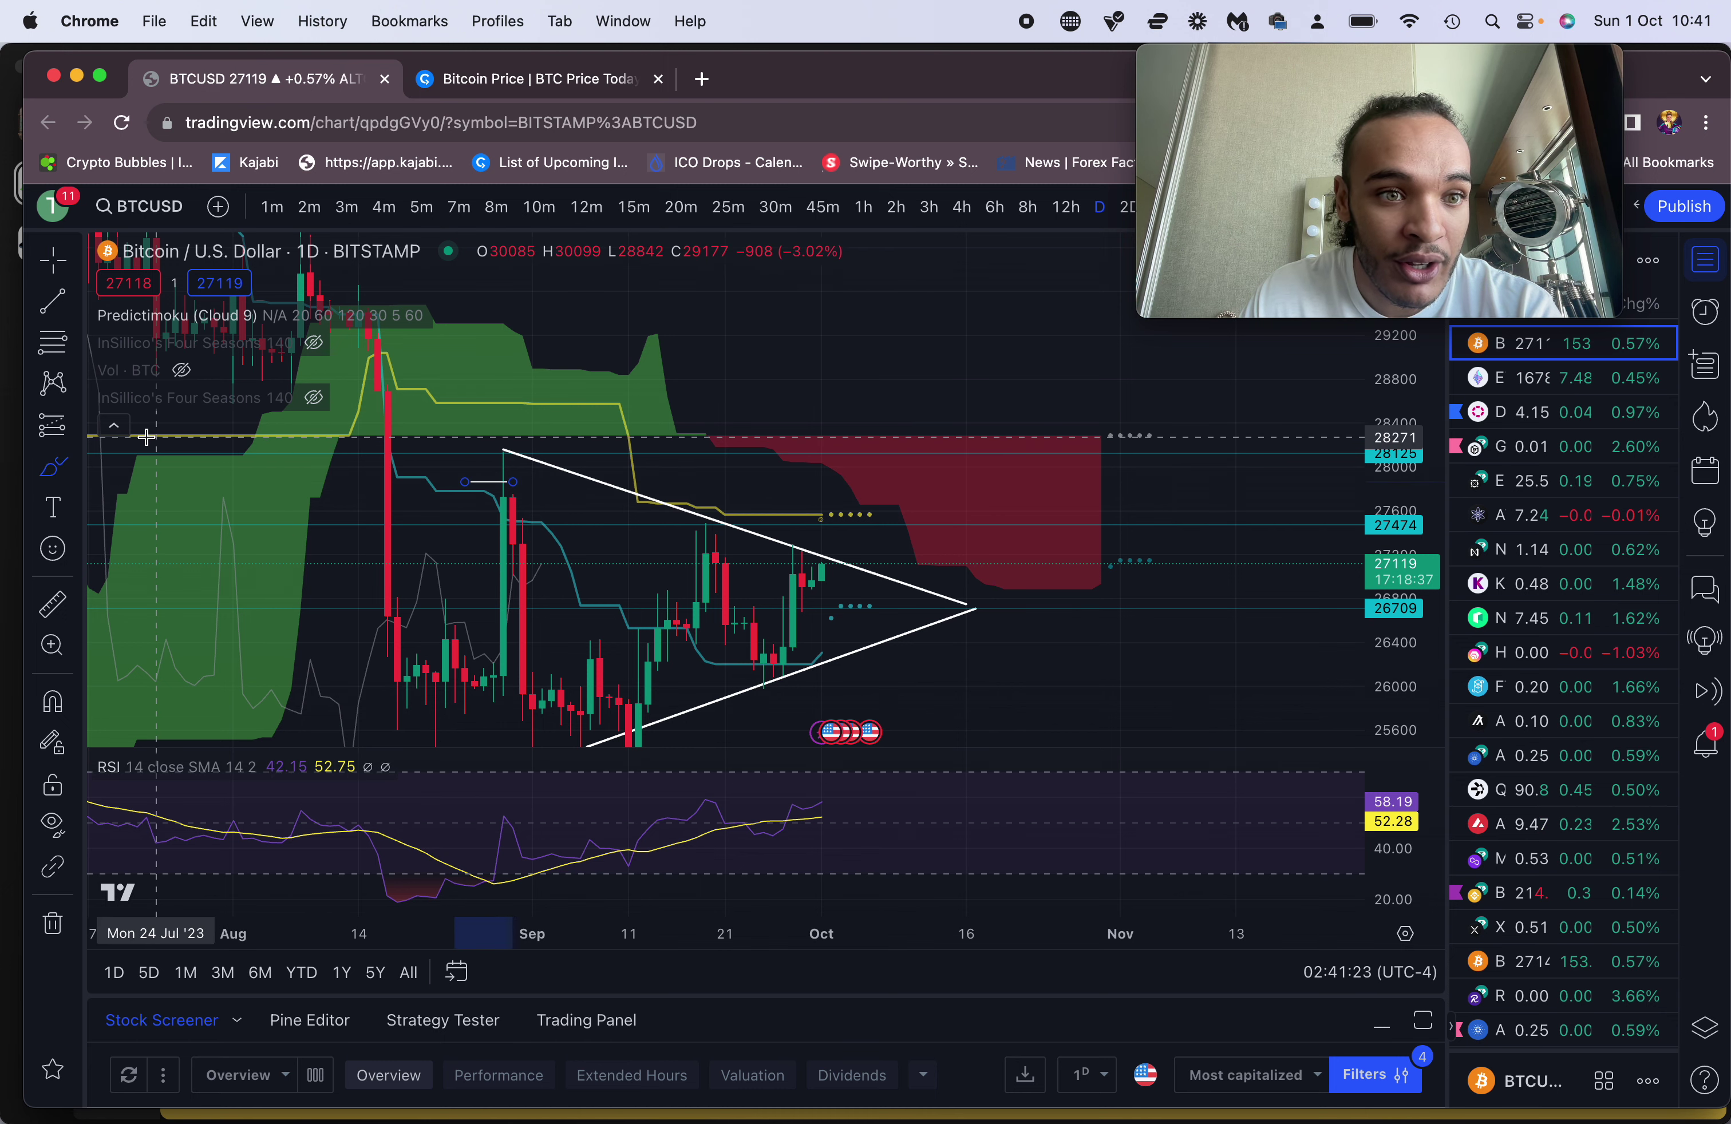
click(114, 426)
click(60, 270)
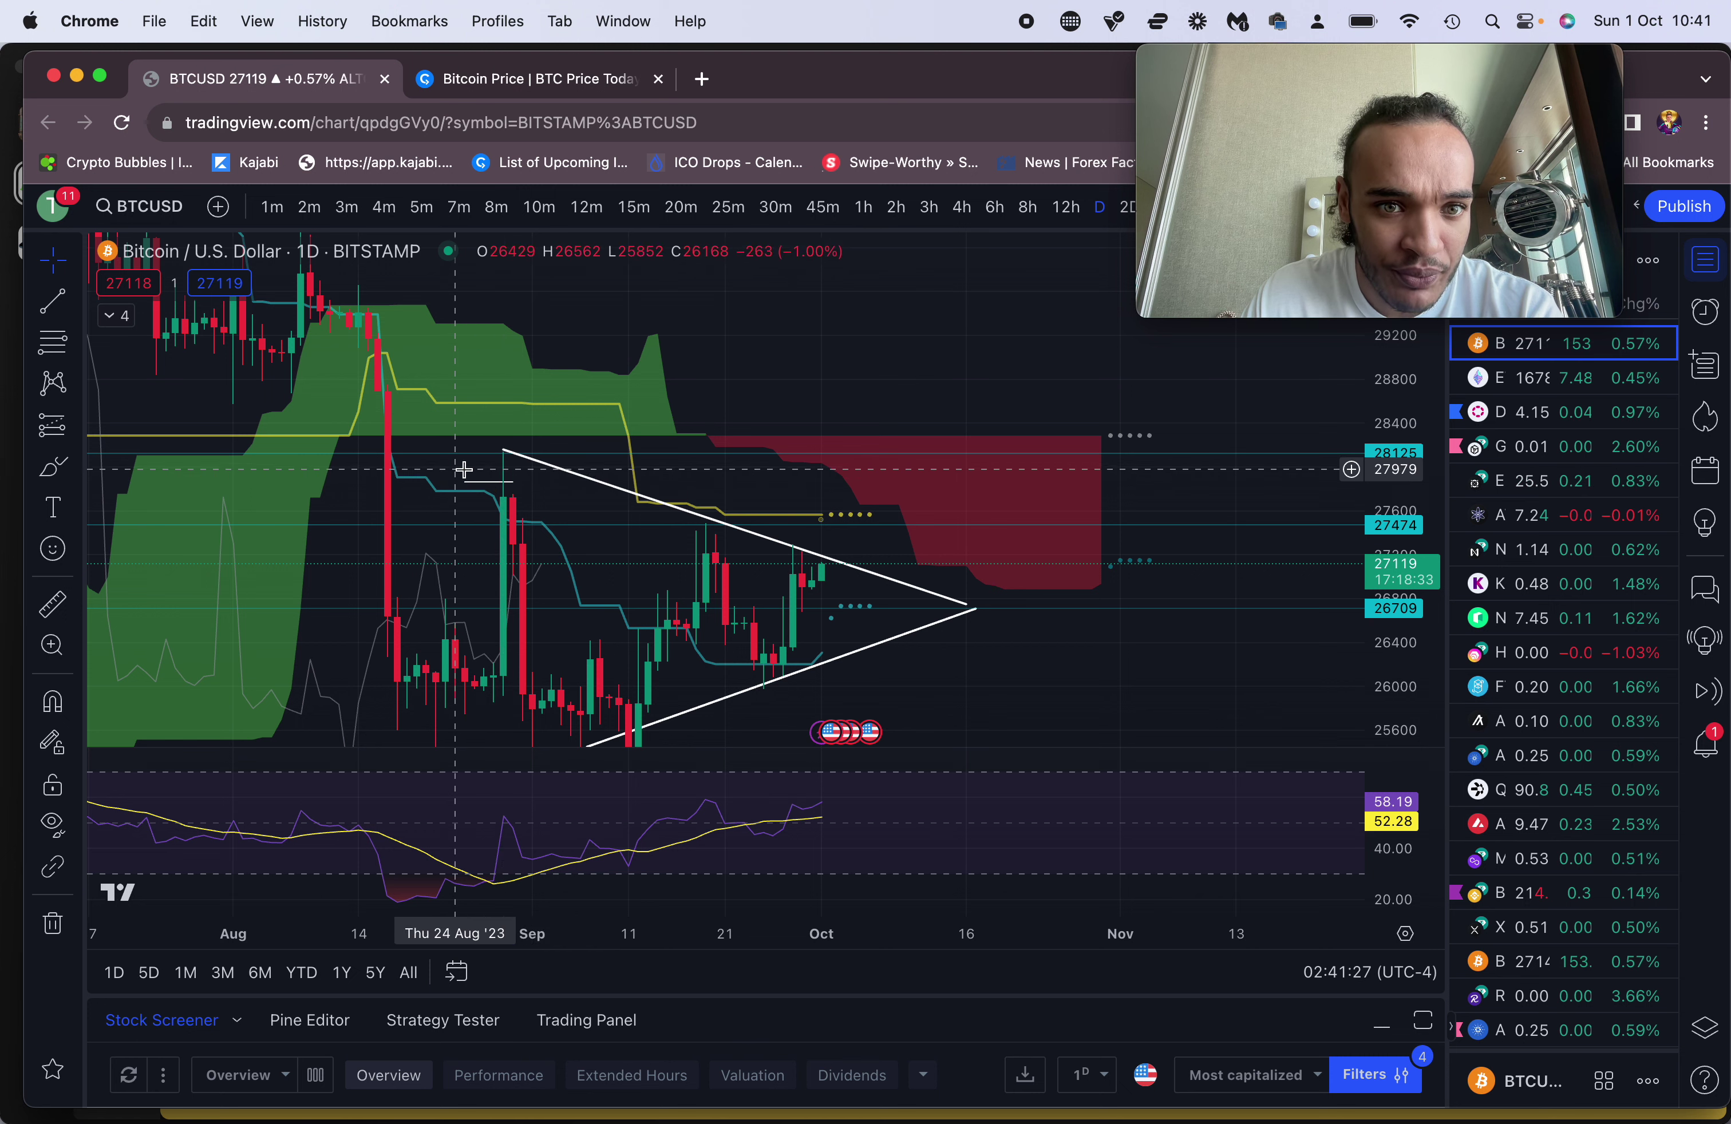
Set the brush mark's line thickness to the third, thicker option
double_click(481, 482)
click(482, 485)
double_click(481, 483)
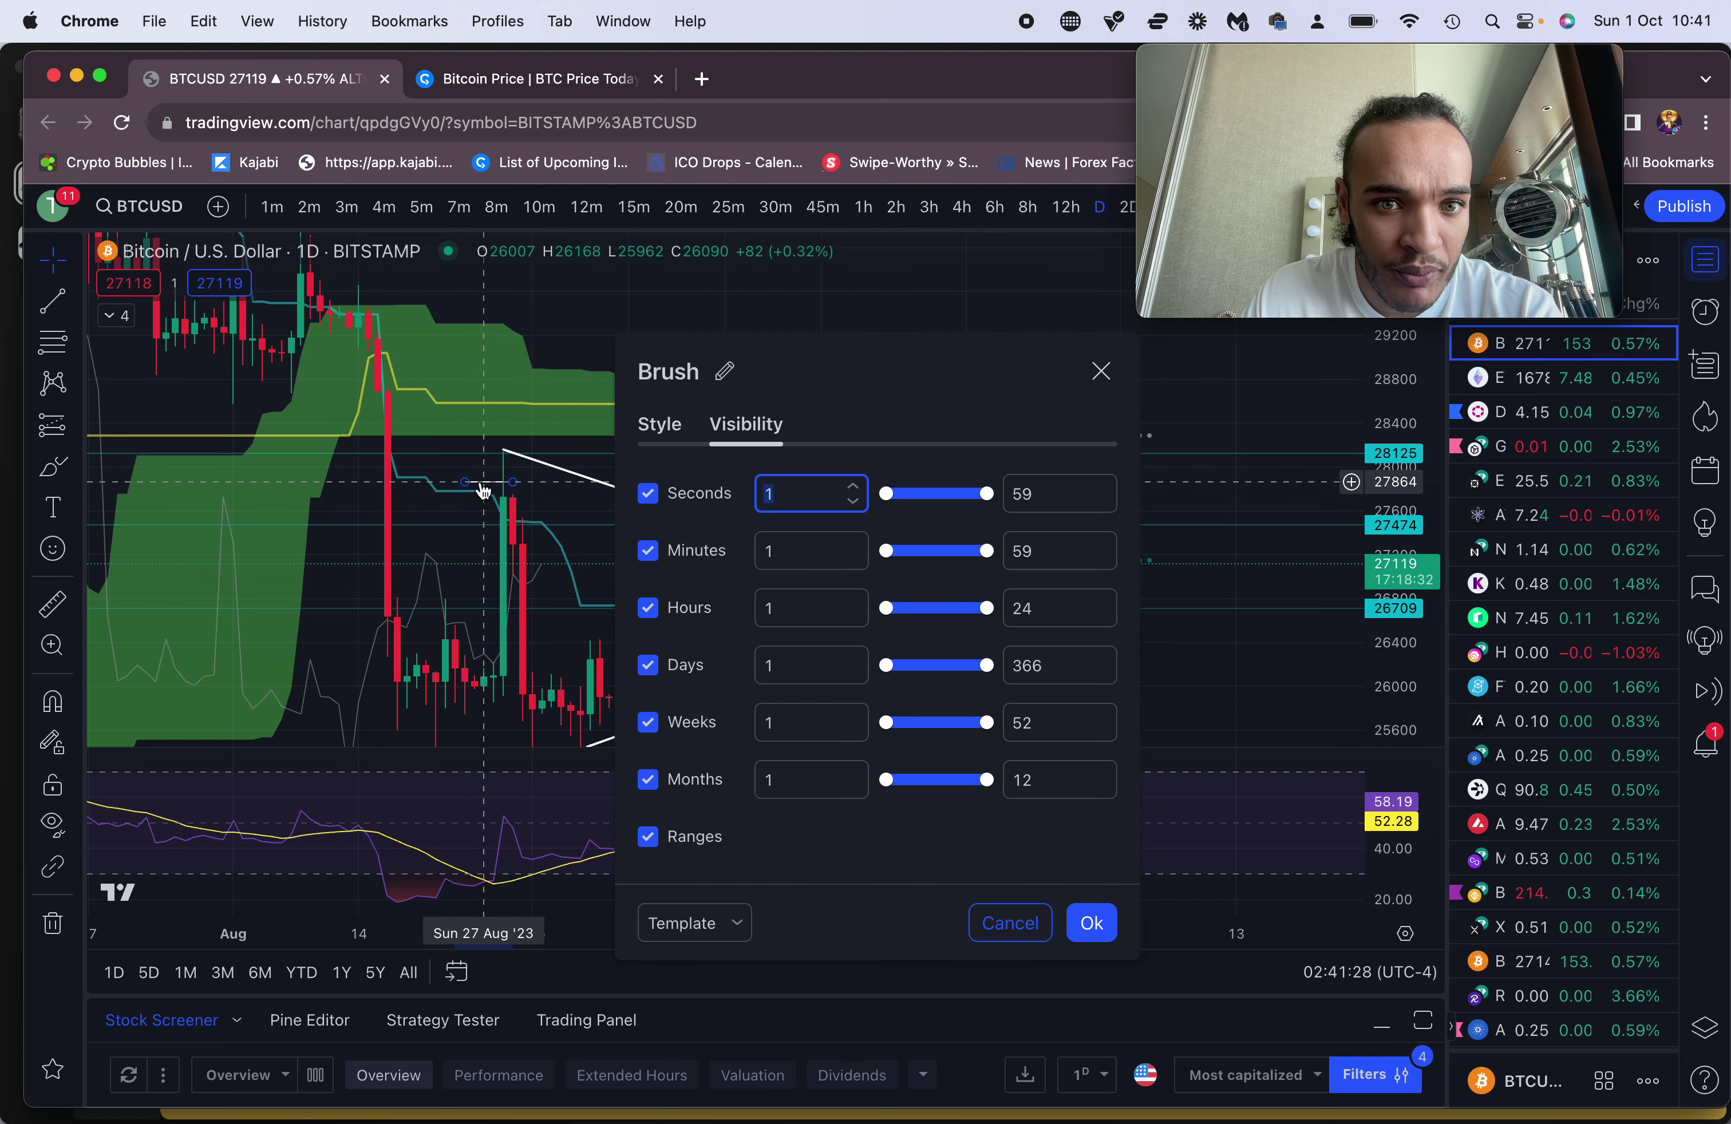
click(642, 436)
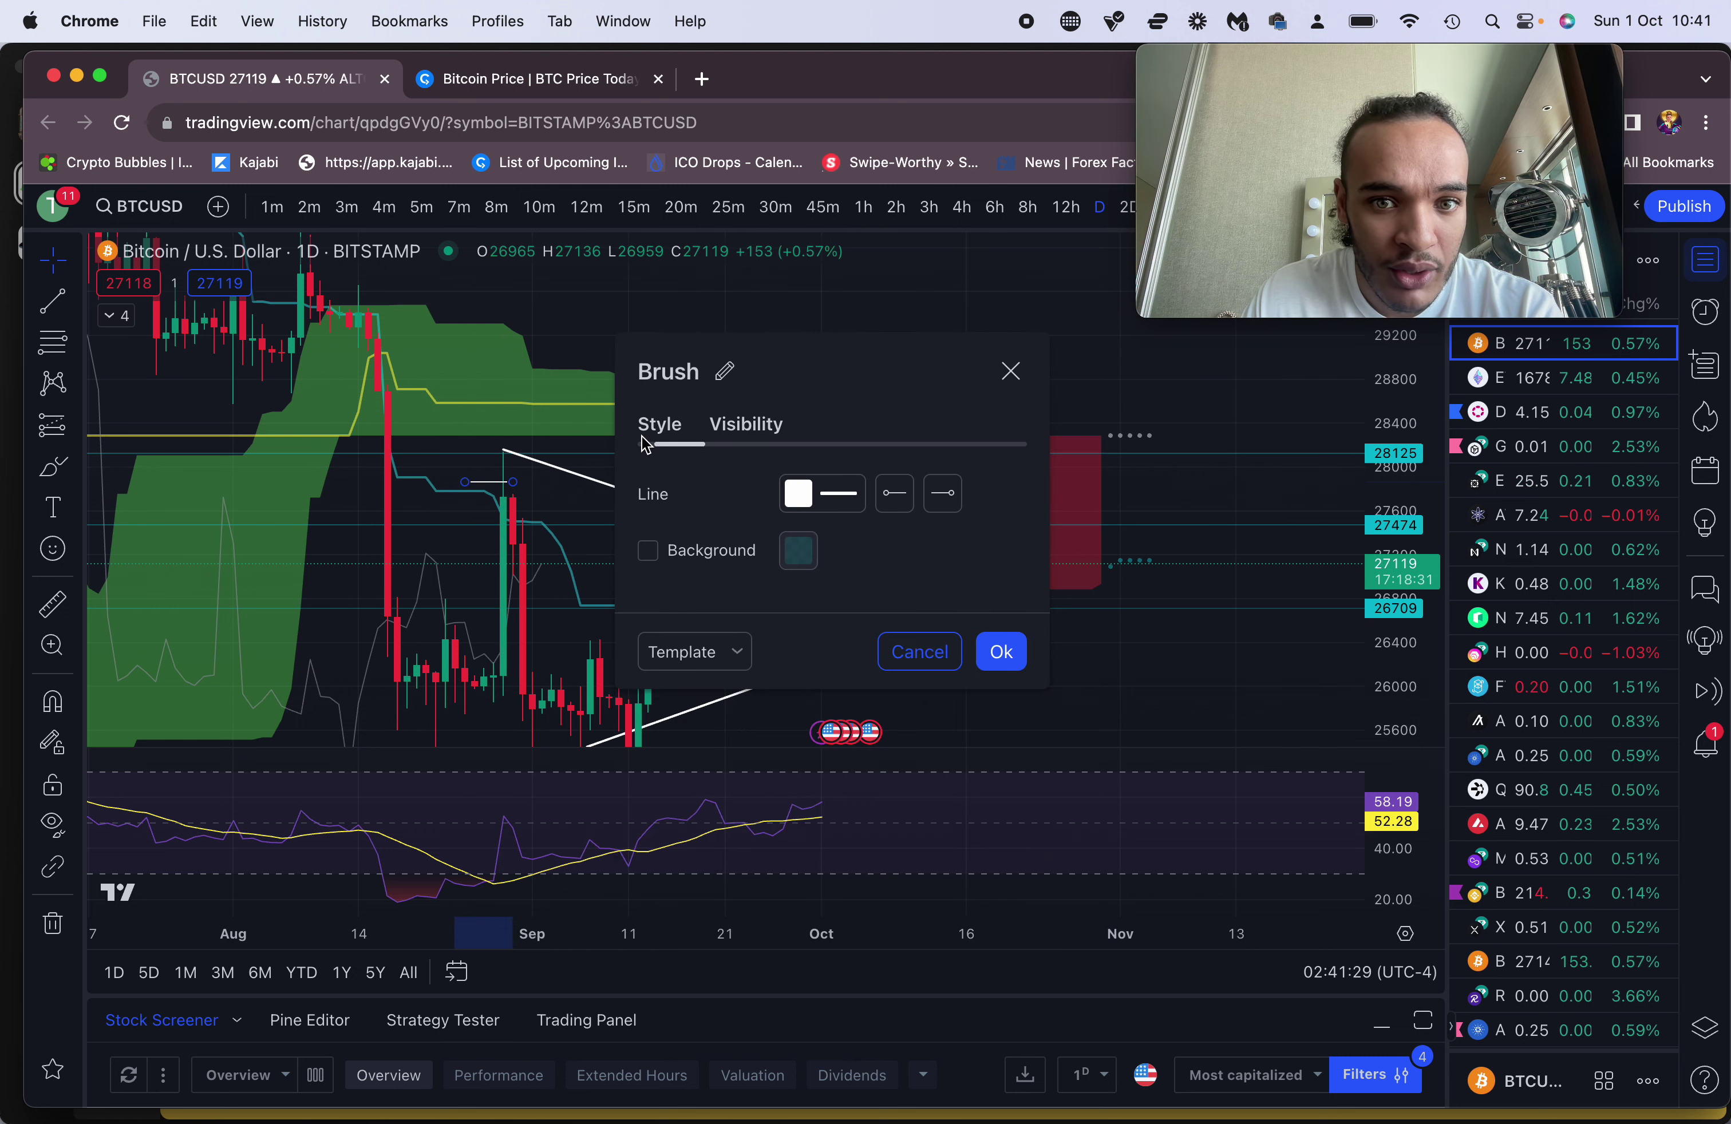
click(845, 496)
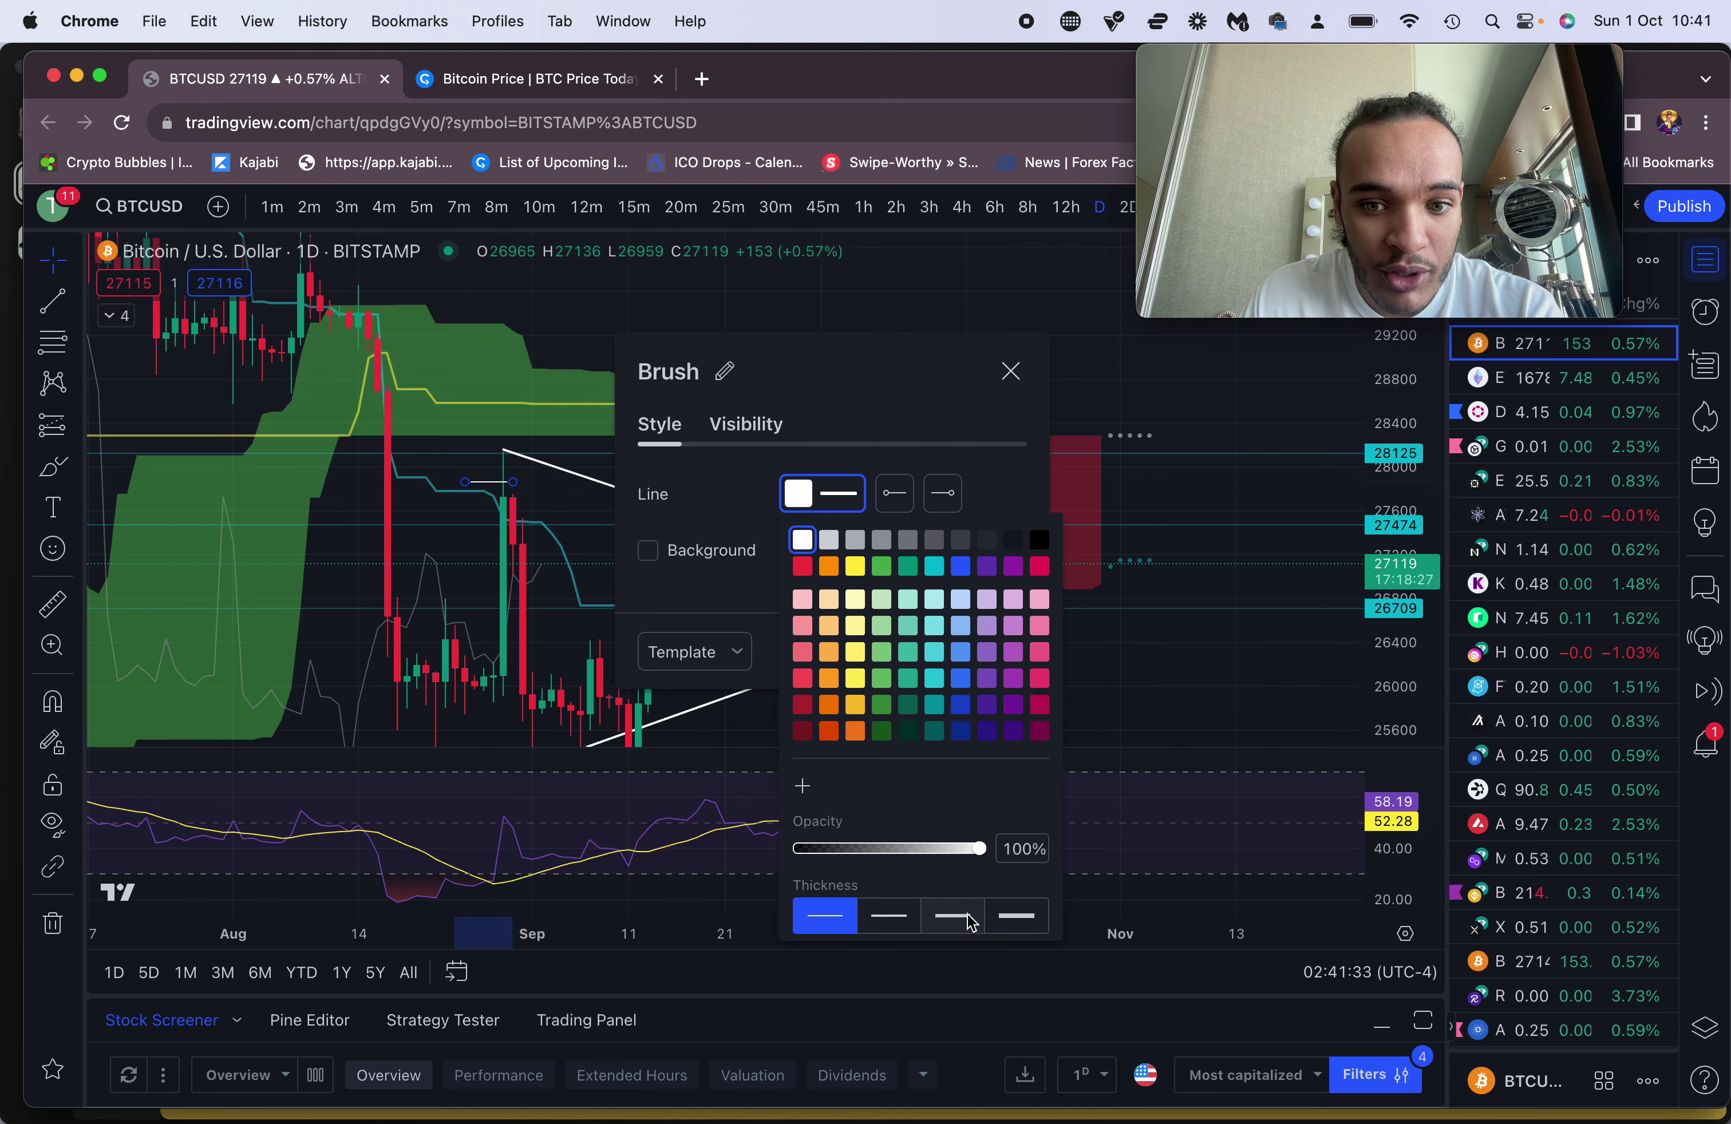
click(953, 917)
click(1011, 371)
click(1010, 371)
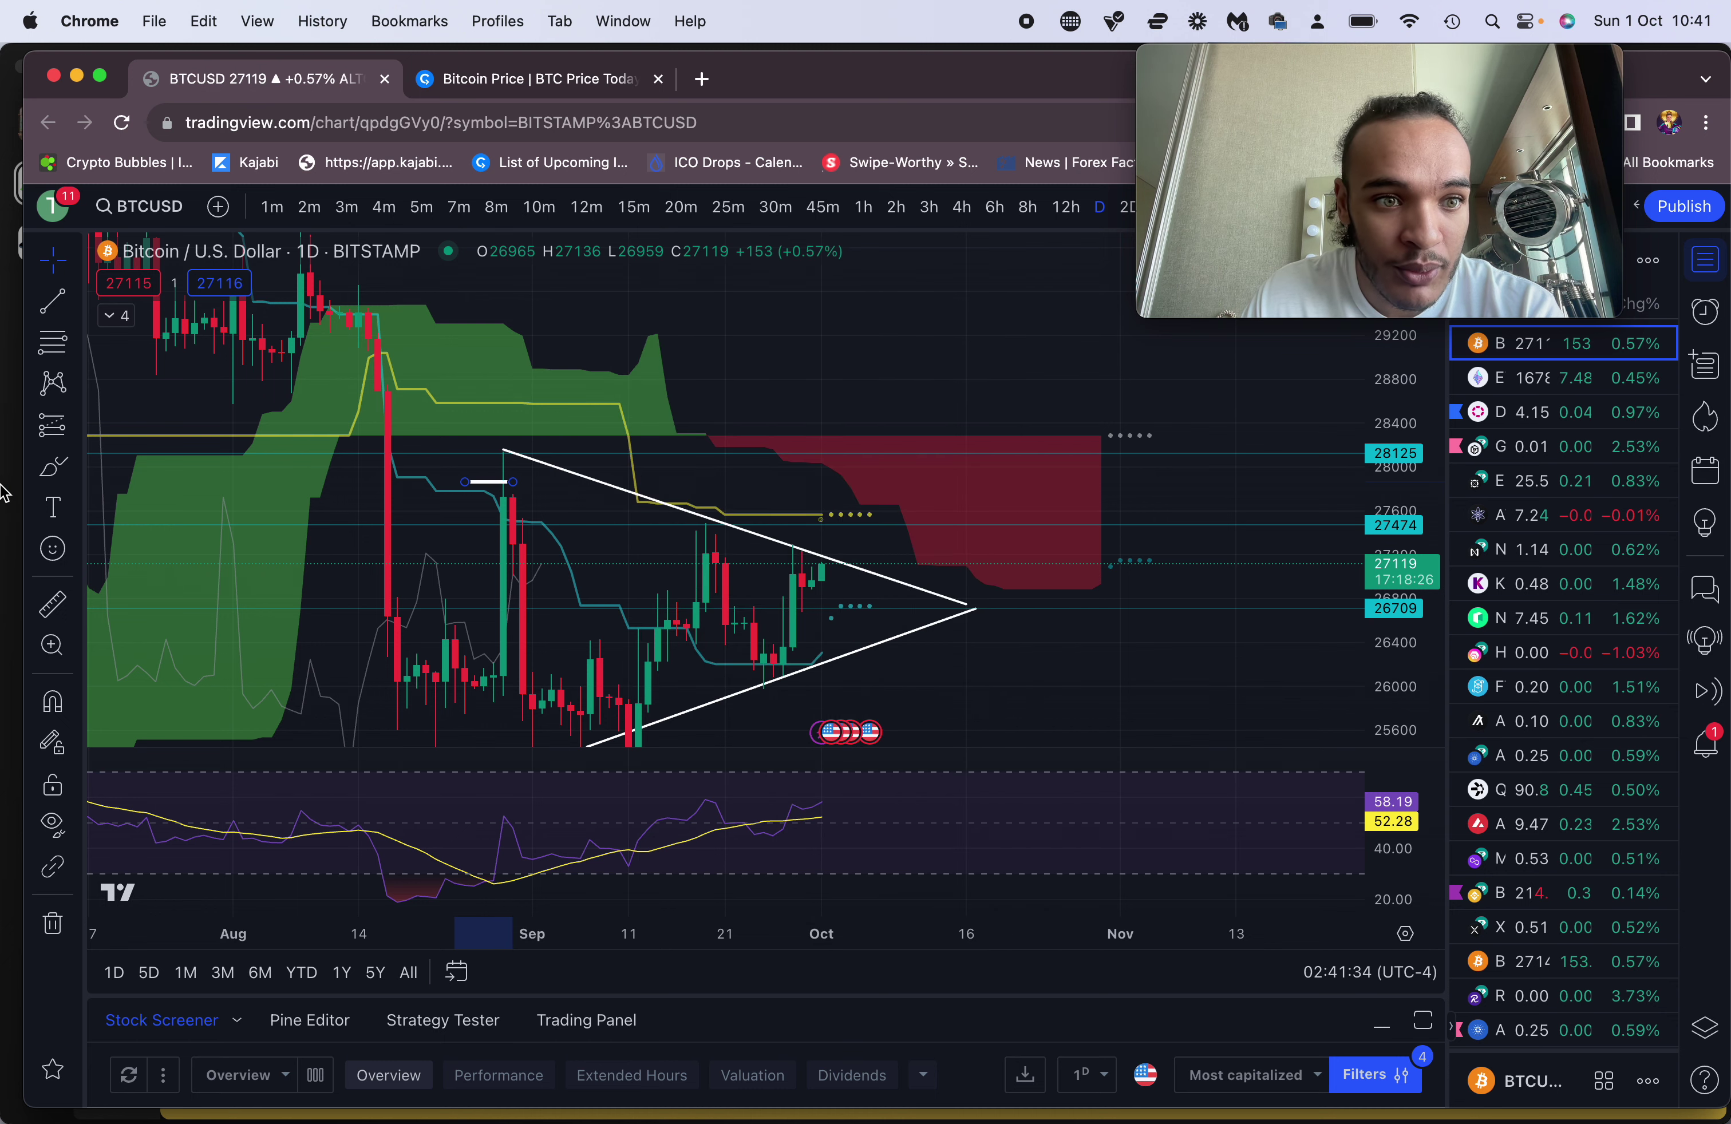
Brush a retest path dipping to the triangle edge, then climbing through the red cloud
click(55, 471)
mouse_move(815, 559)
mouse_down()
mouse_move(850, 525)
mouse_move(860, 564)
mouse_up()
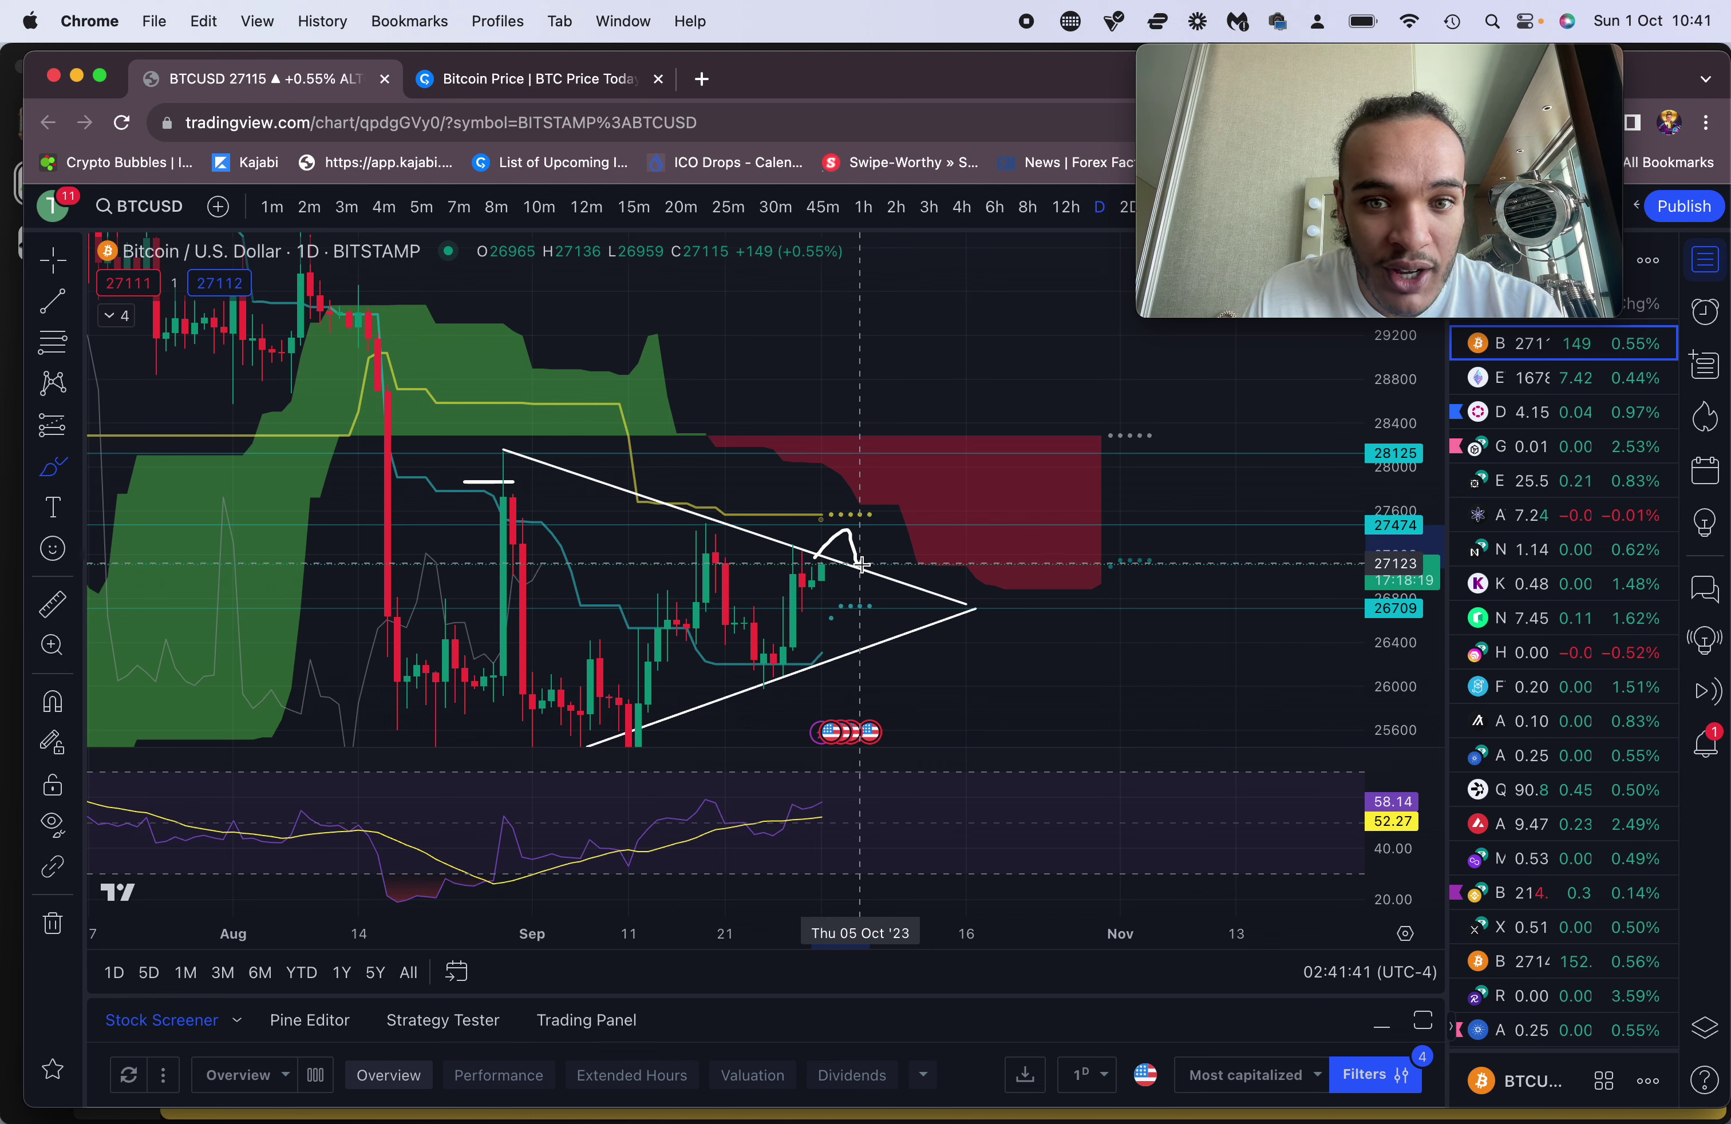
mouse_move(861, 565)
mouse_down()
mouse_move(969, 371)
mouse_move(976, 393)
mouse_up()
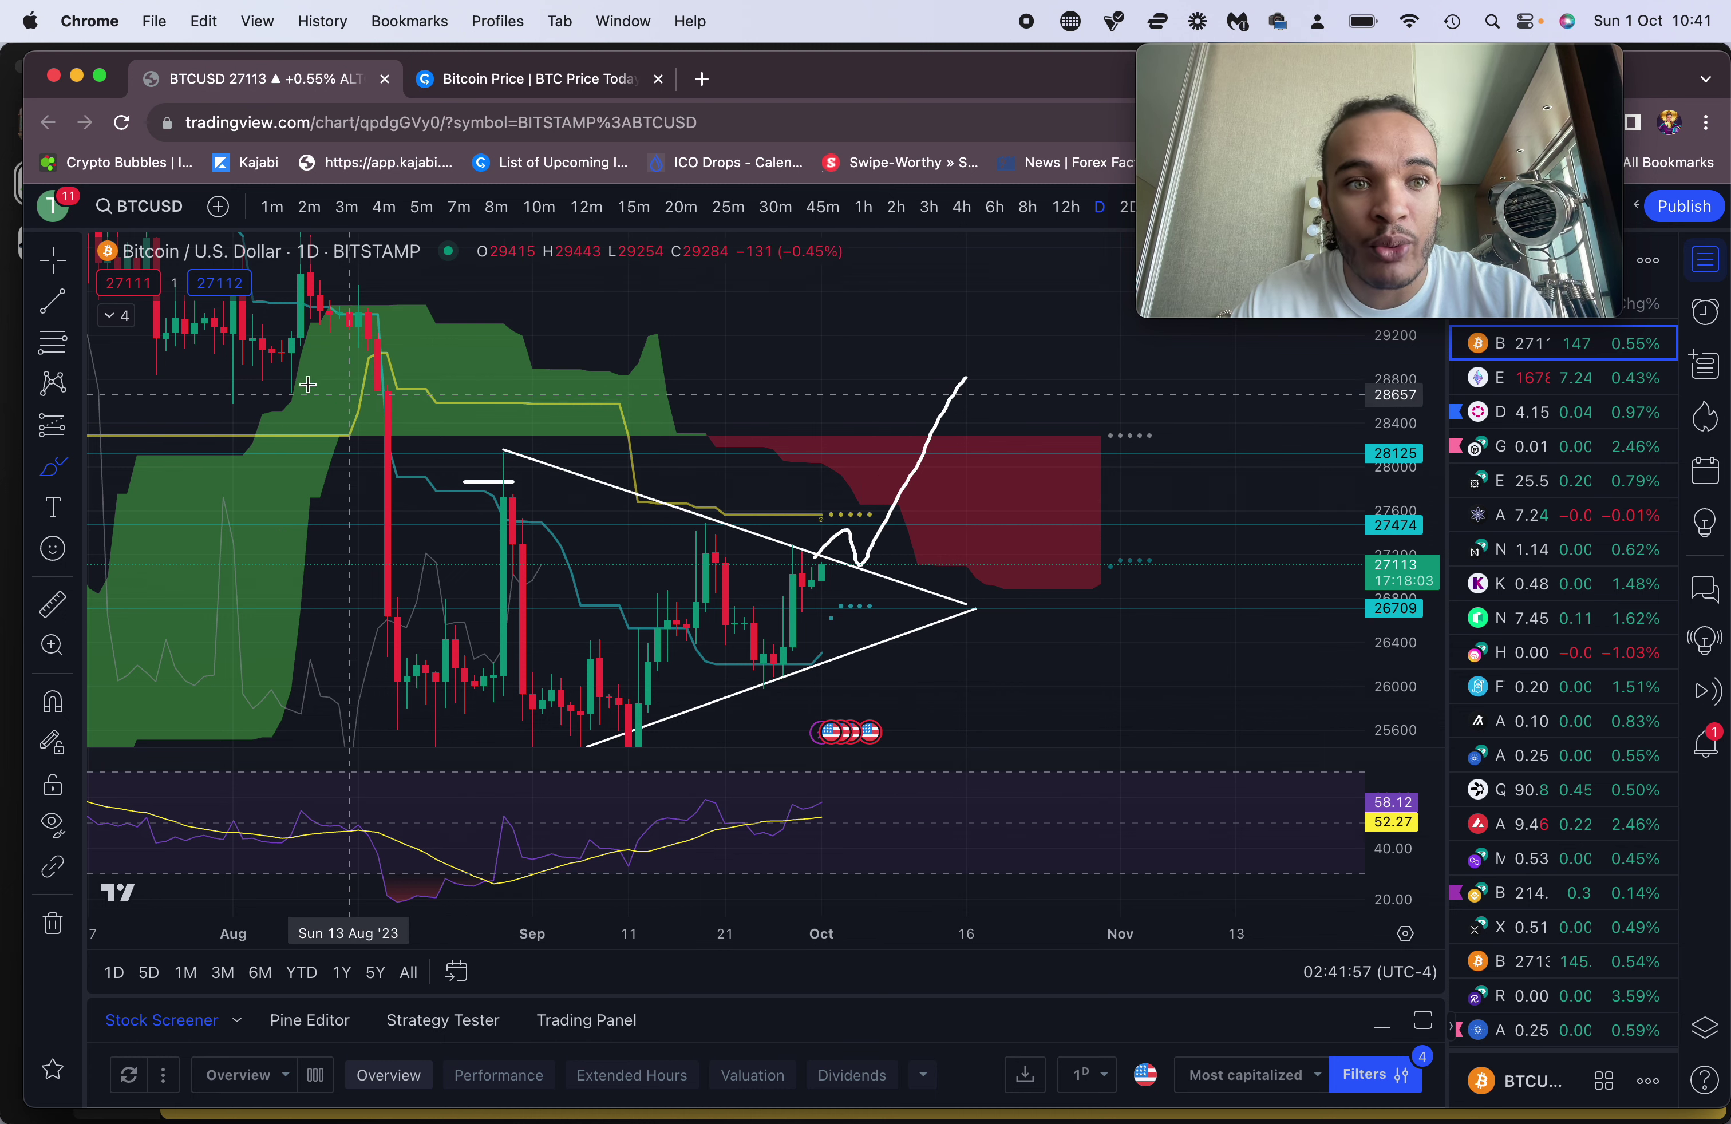
click(52, 260)
click(881, 544)
Delete the retest path, show 5Y of weekly data, hide Predictimoku, and pan to the 4th Halving
key(Delete)
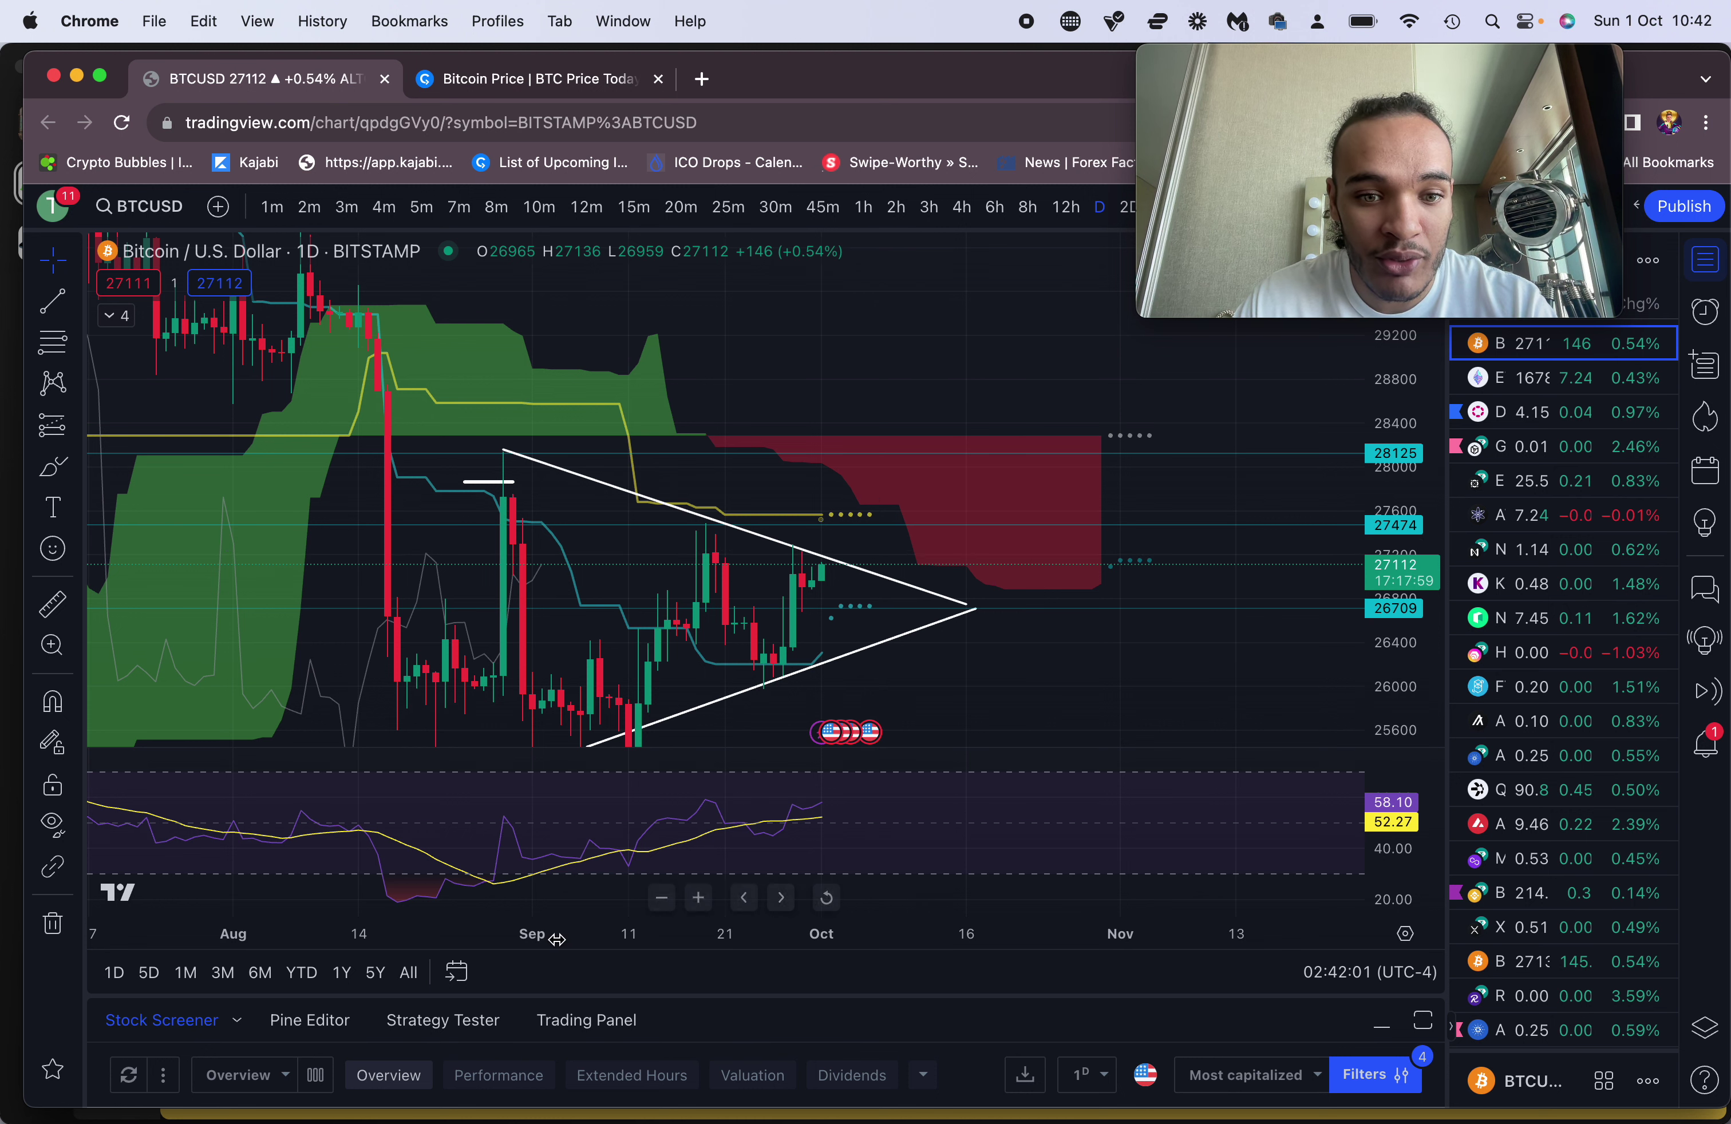
scroll(877, 897, down, 4)
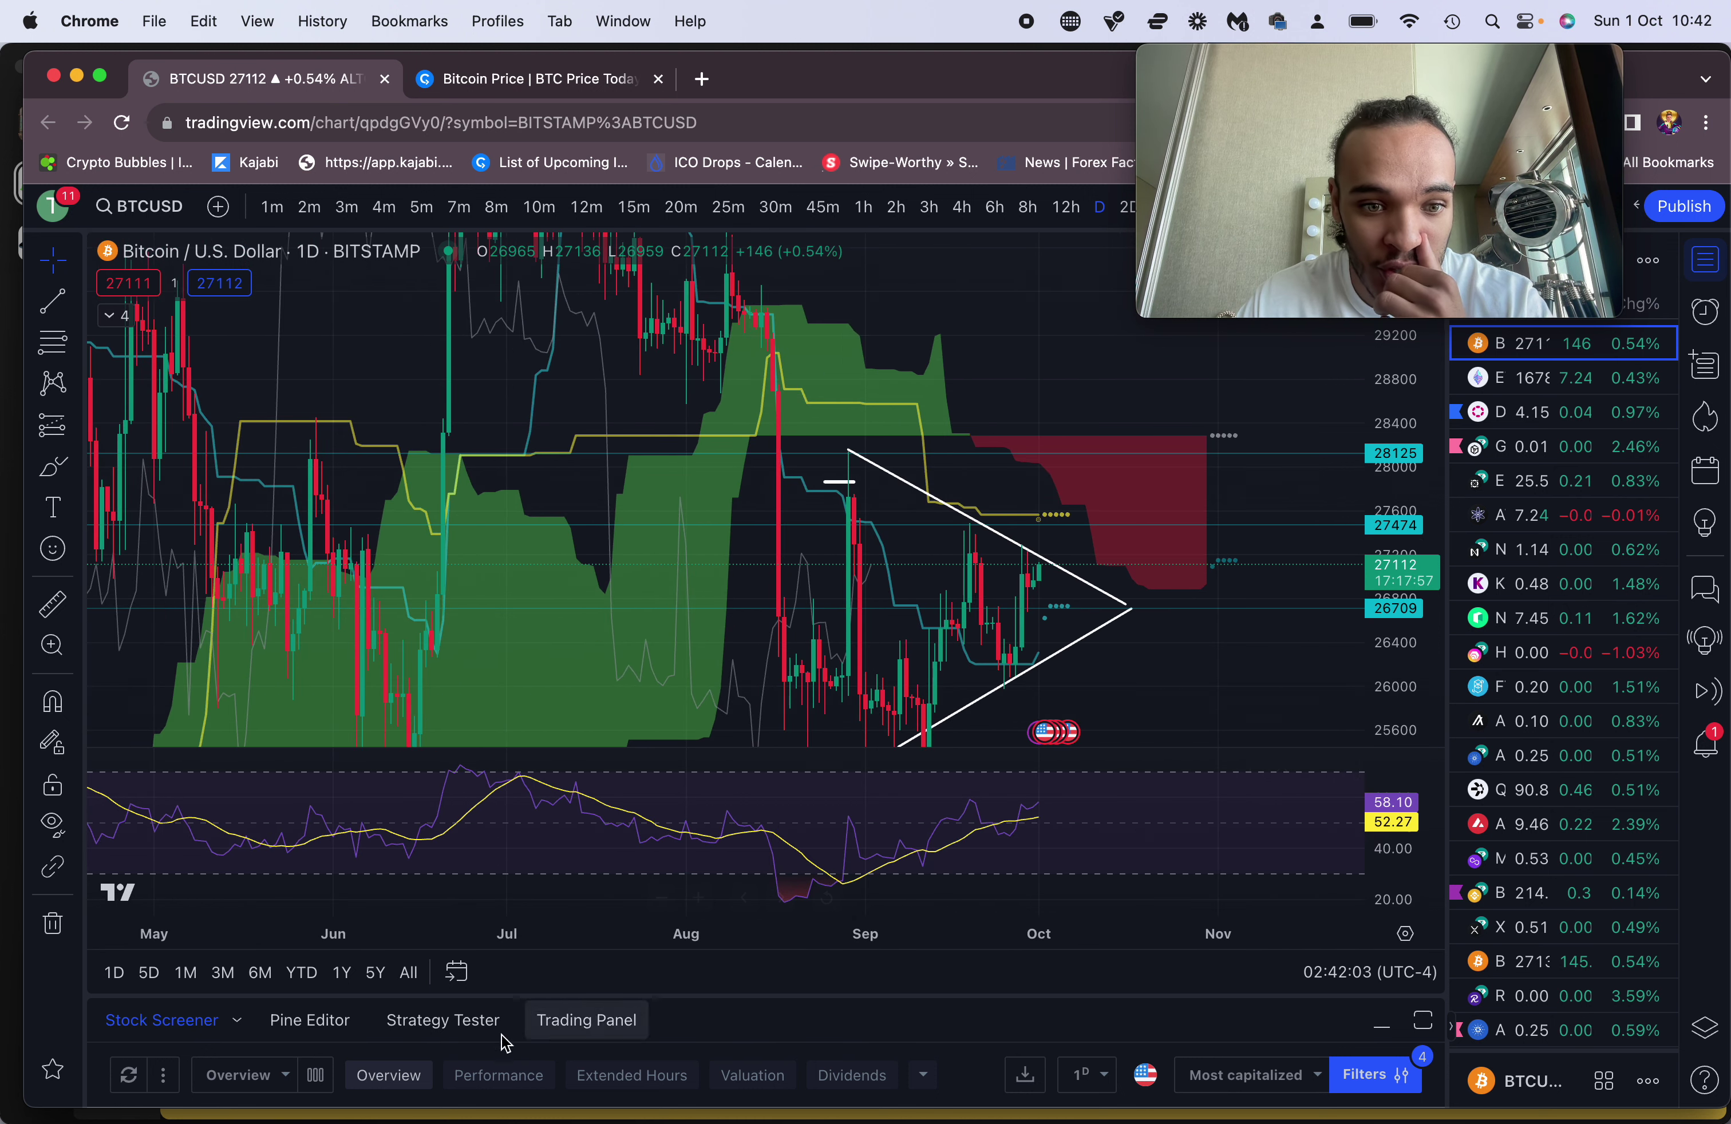
click(375, 973)
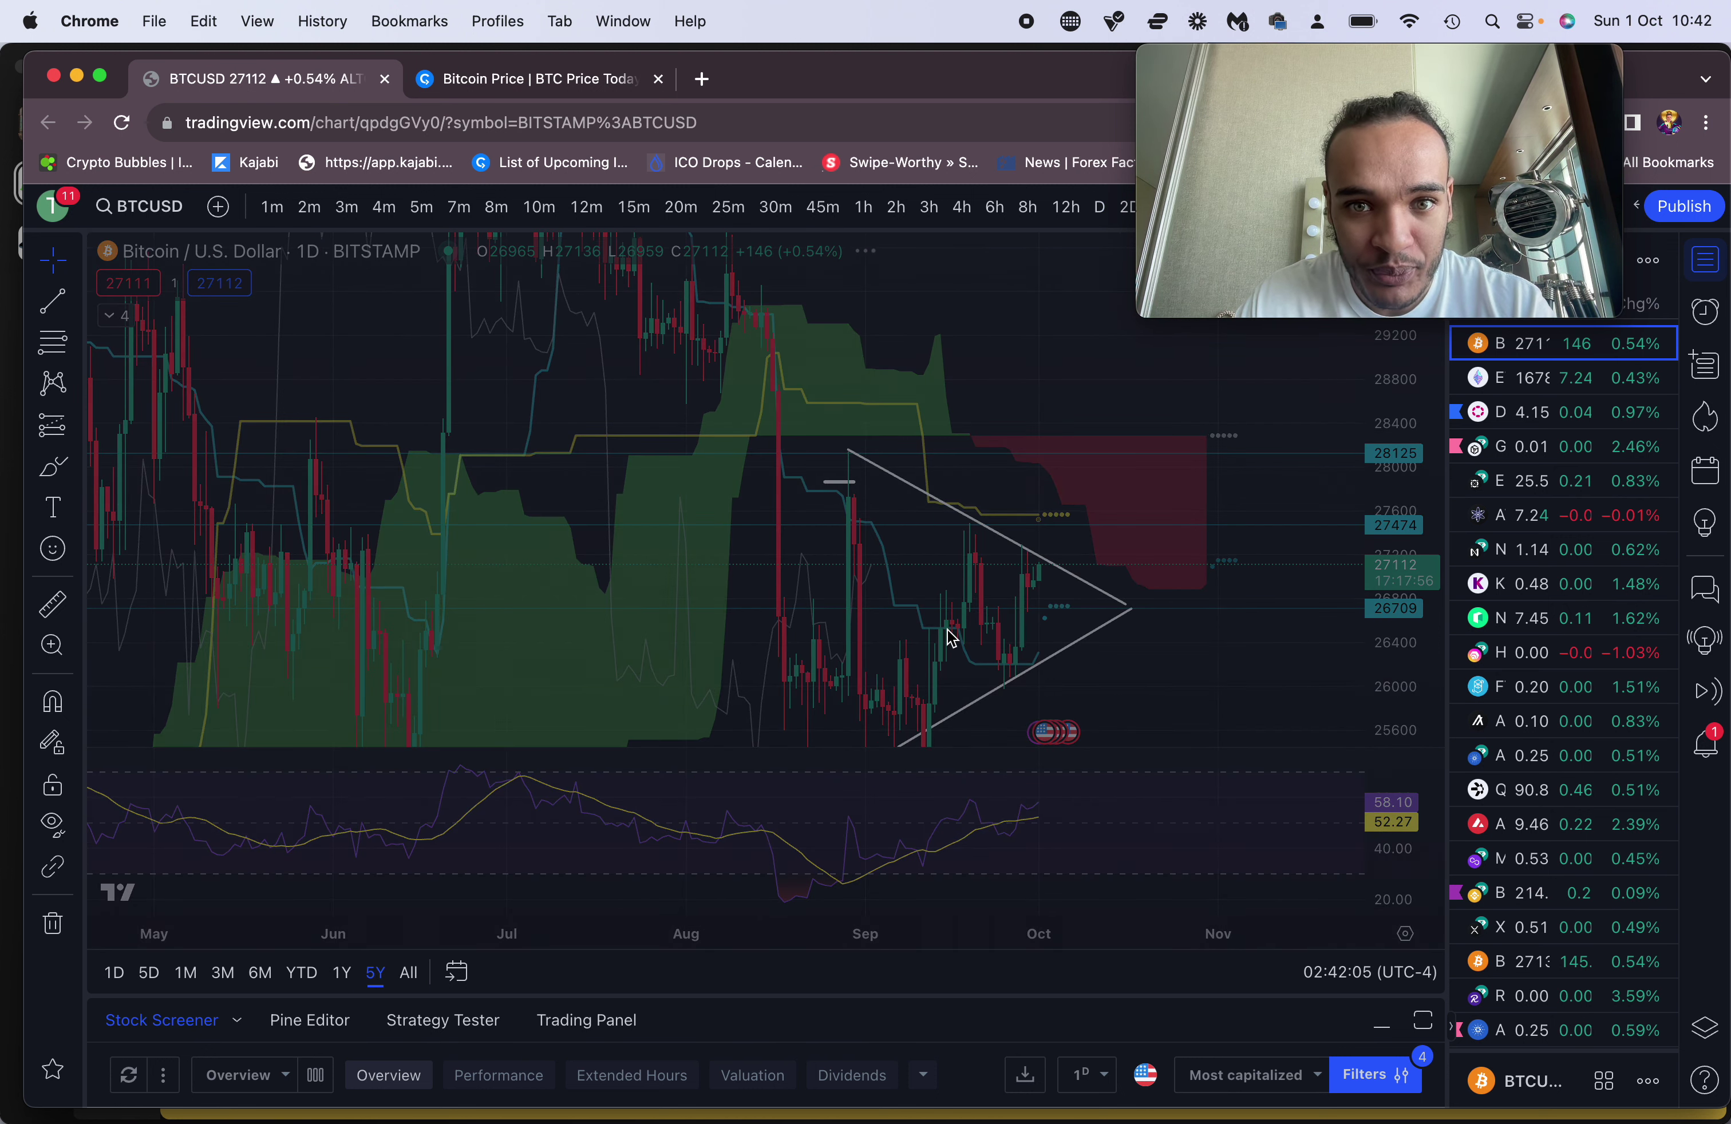
click(117, 321)
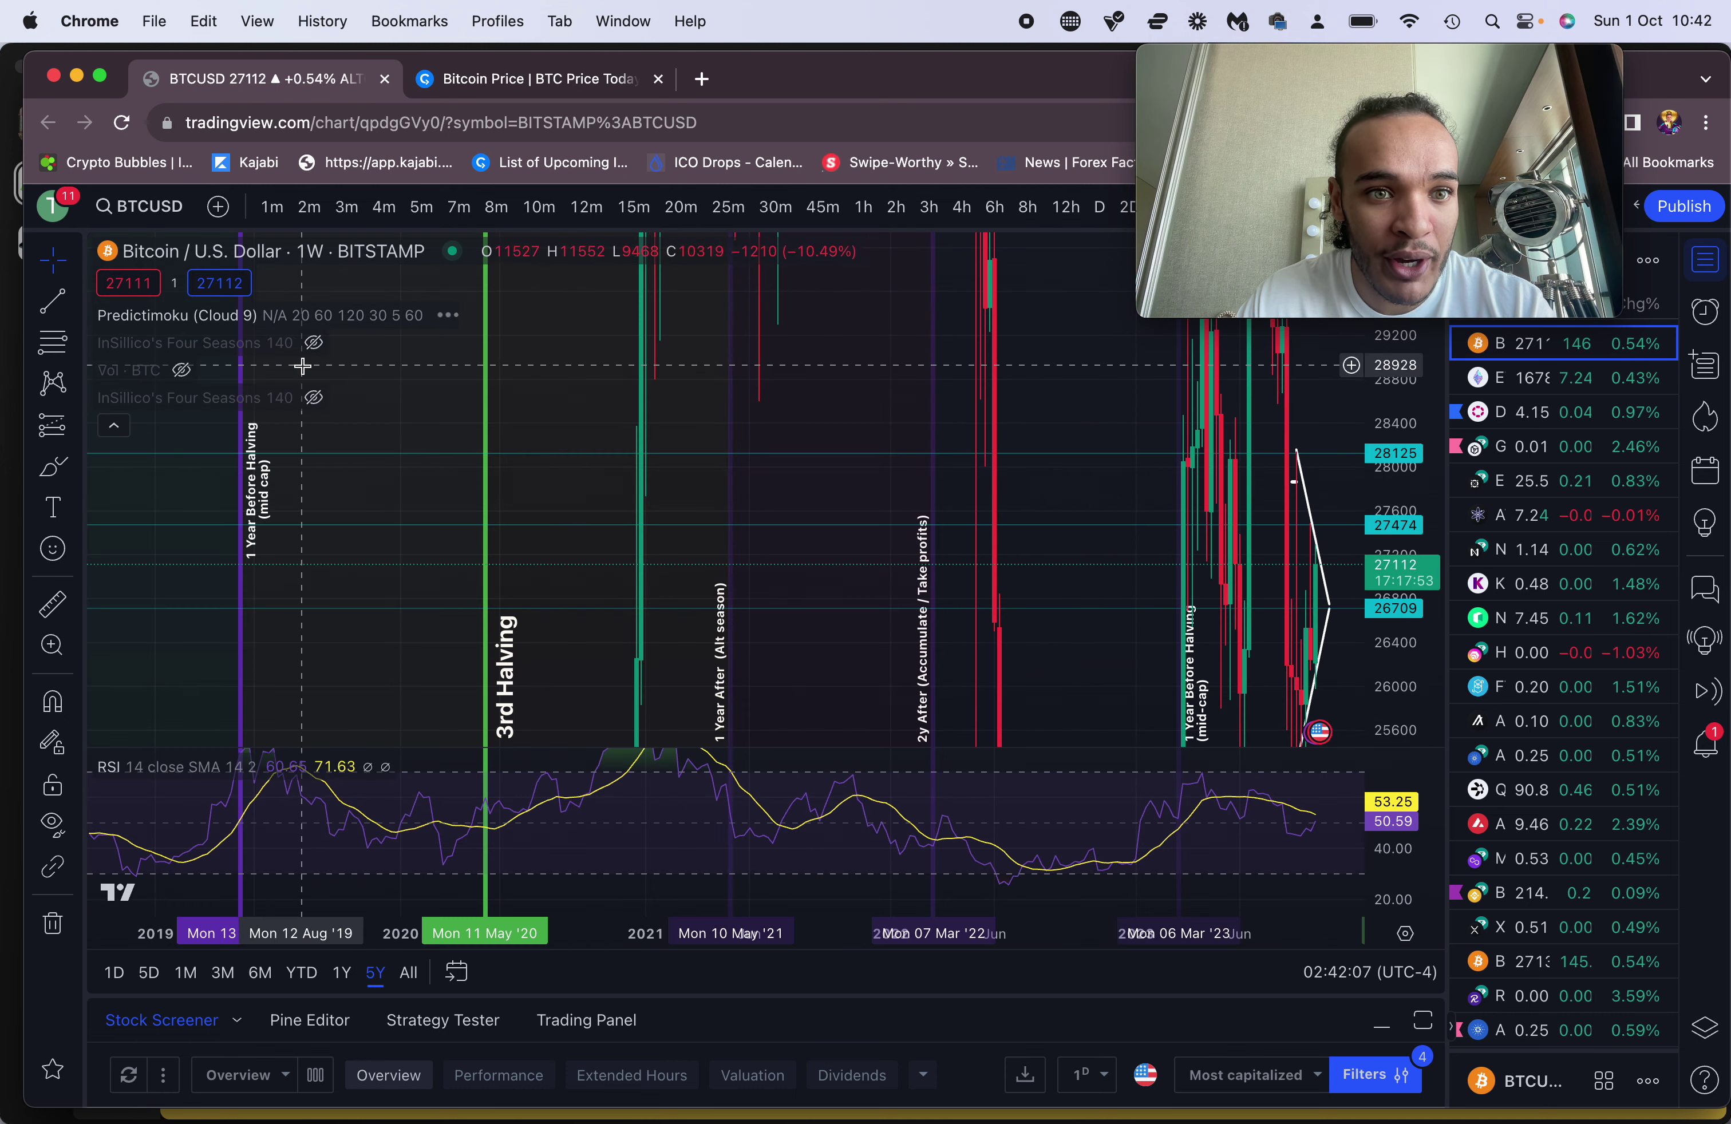
click(445, 315)
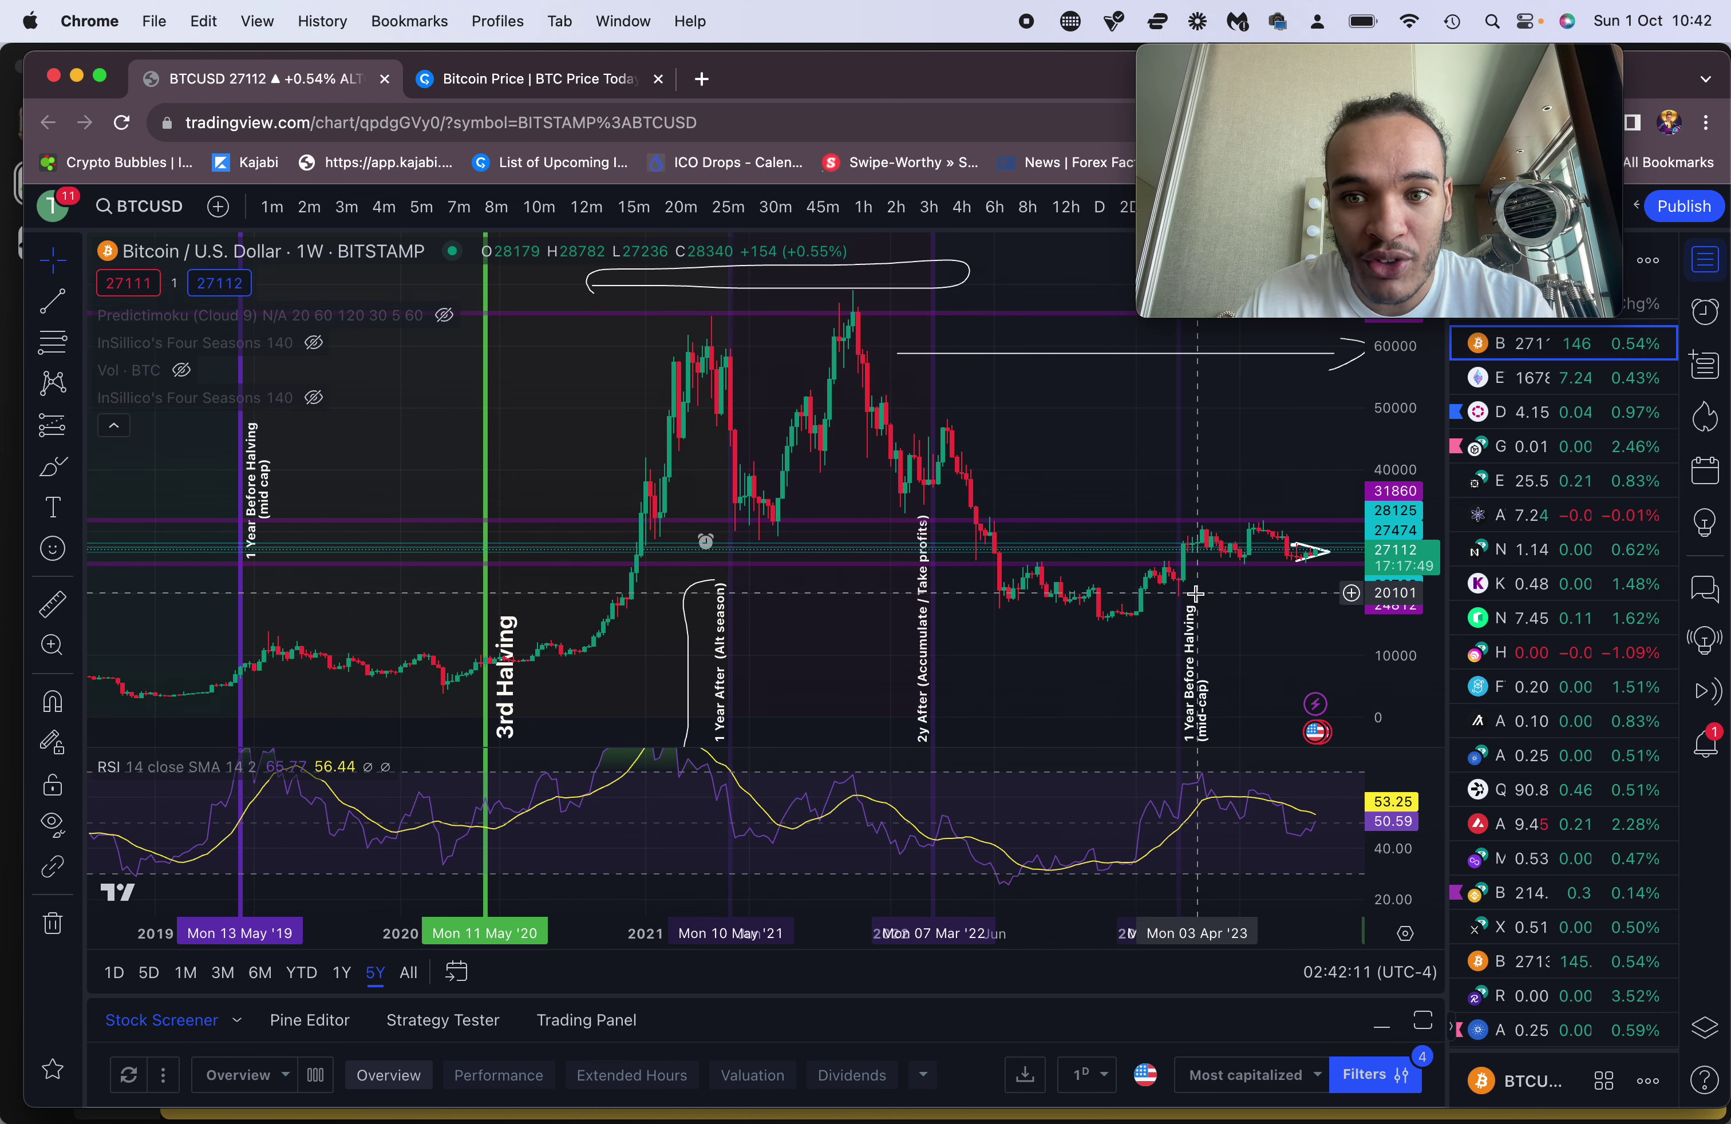
drag(1169, 575, 1003, 575)
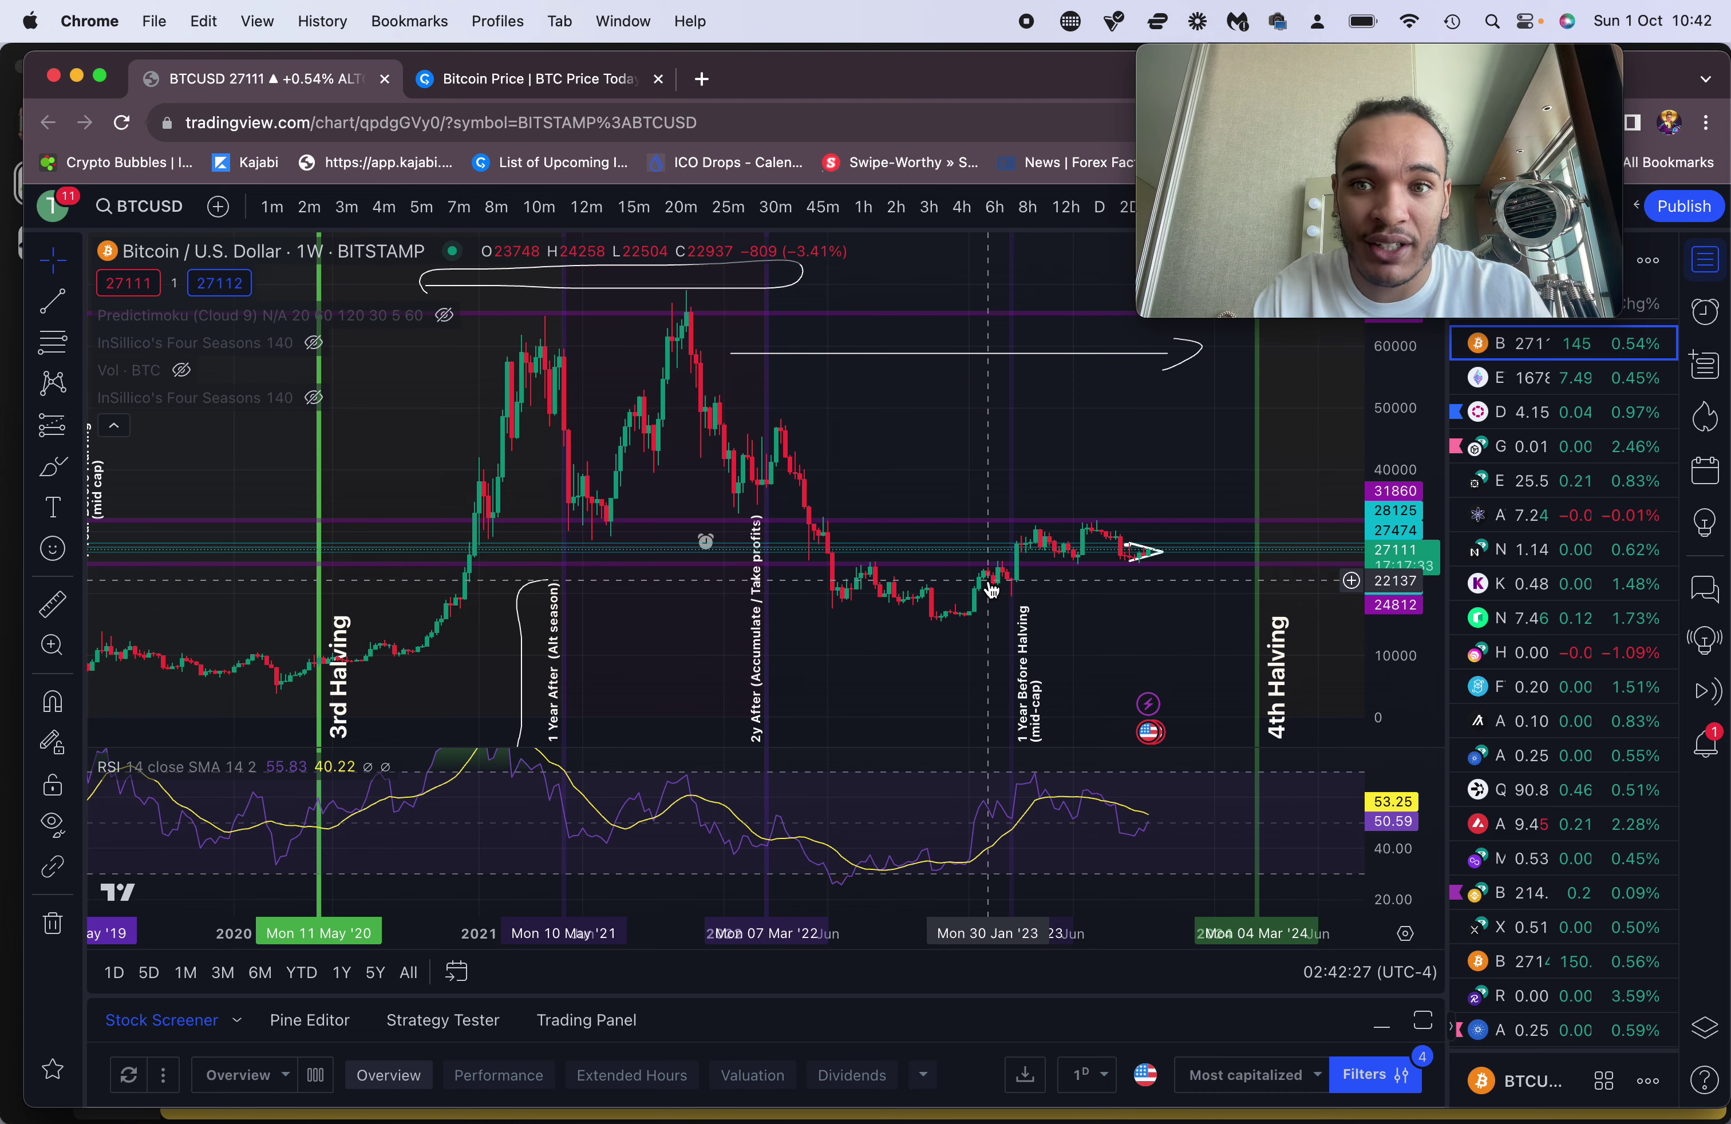
Brush a bracket beside the 1 Year Before Halving label on the weekly chart
scroll(991, 589, right, 5)
scroll(899, 594, left, 5)
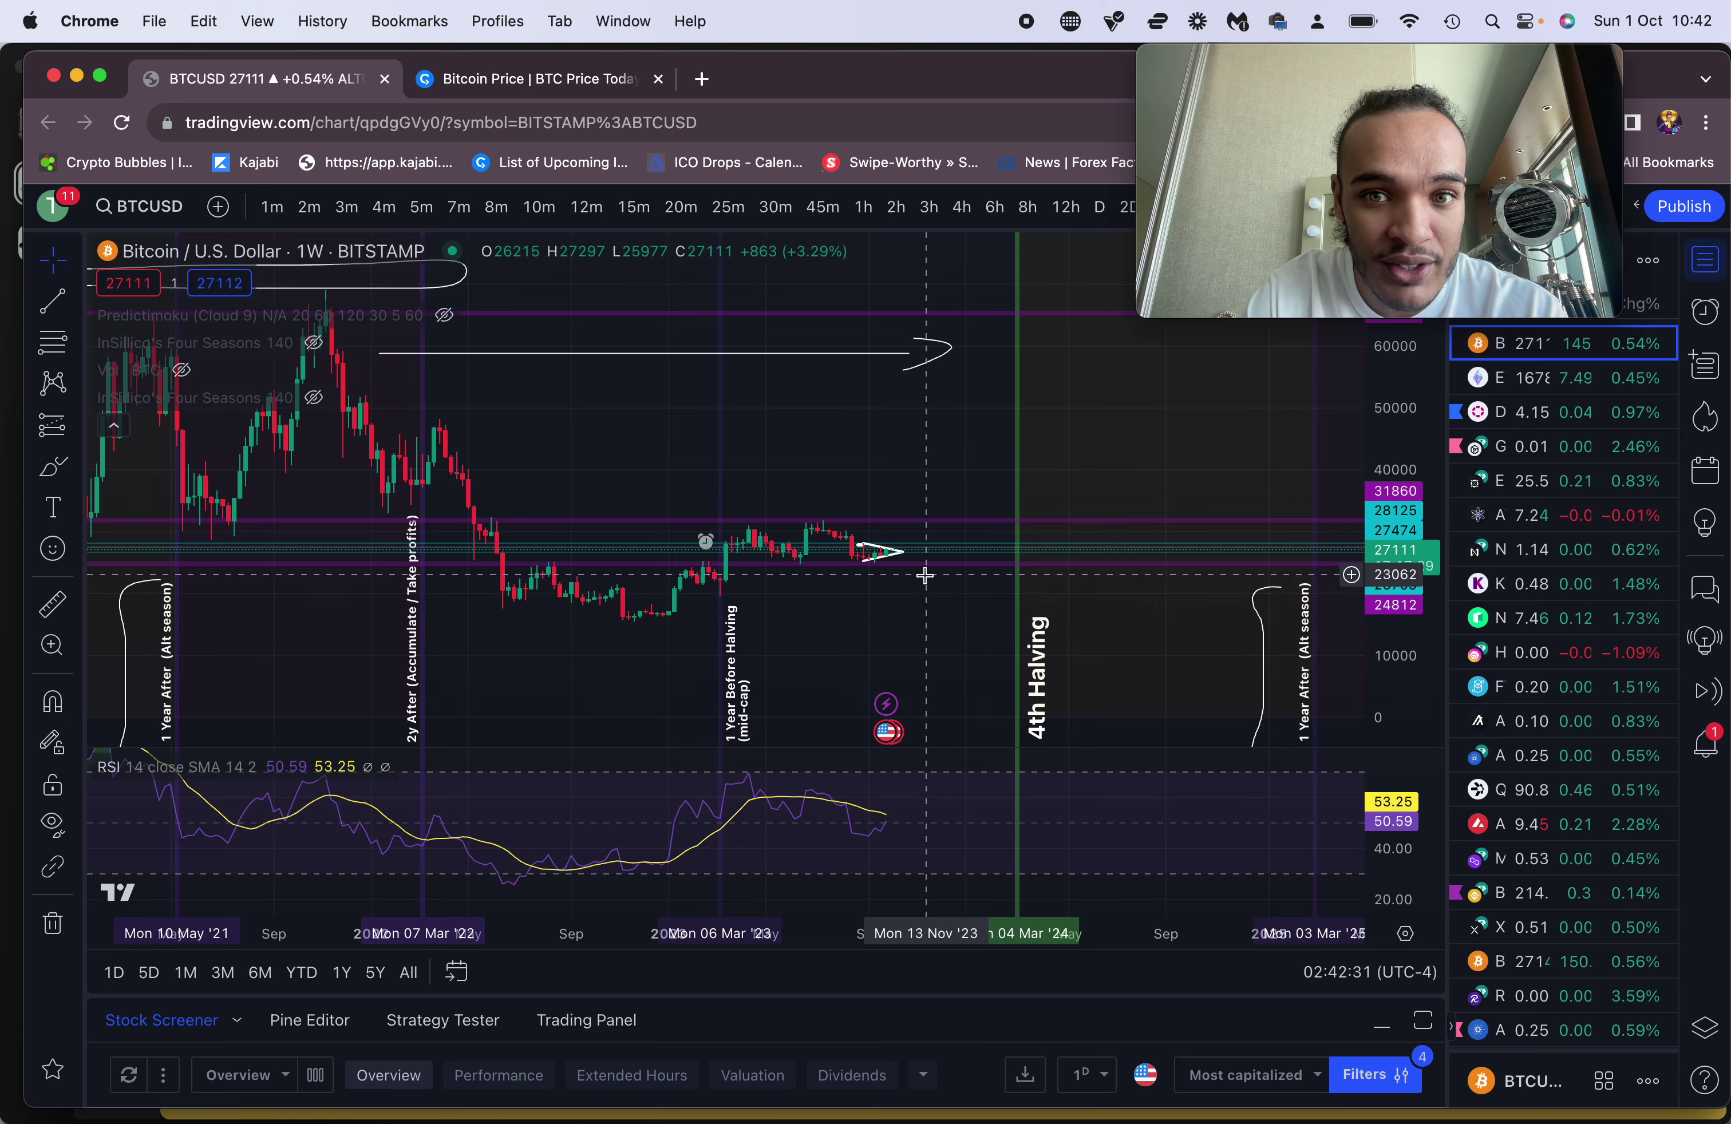
scroll(1167, 637, right, 5)
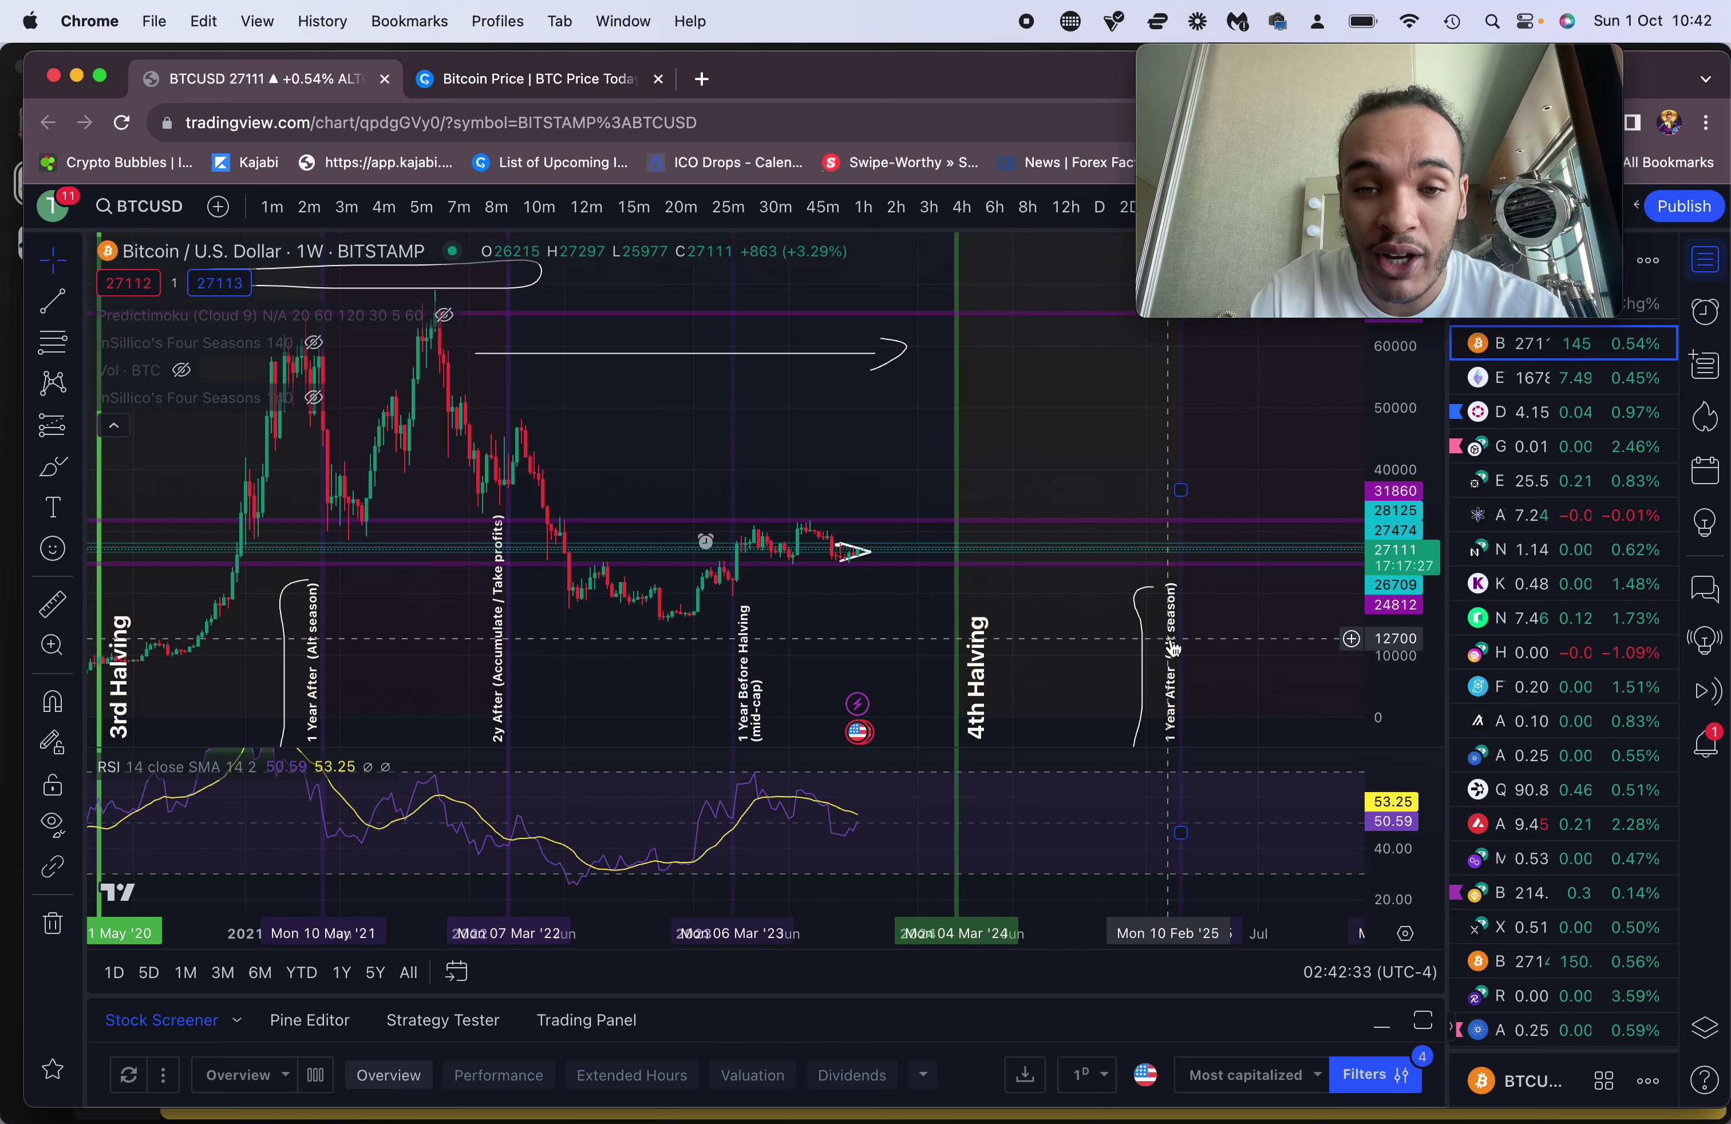
scroll(936, 636, left, 5)
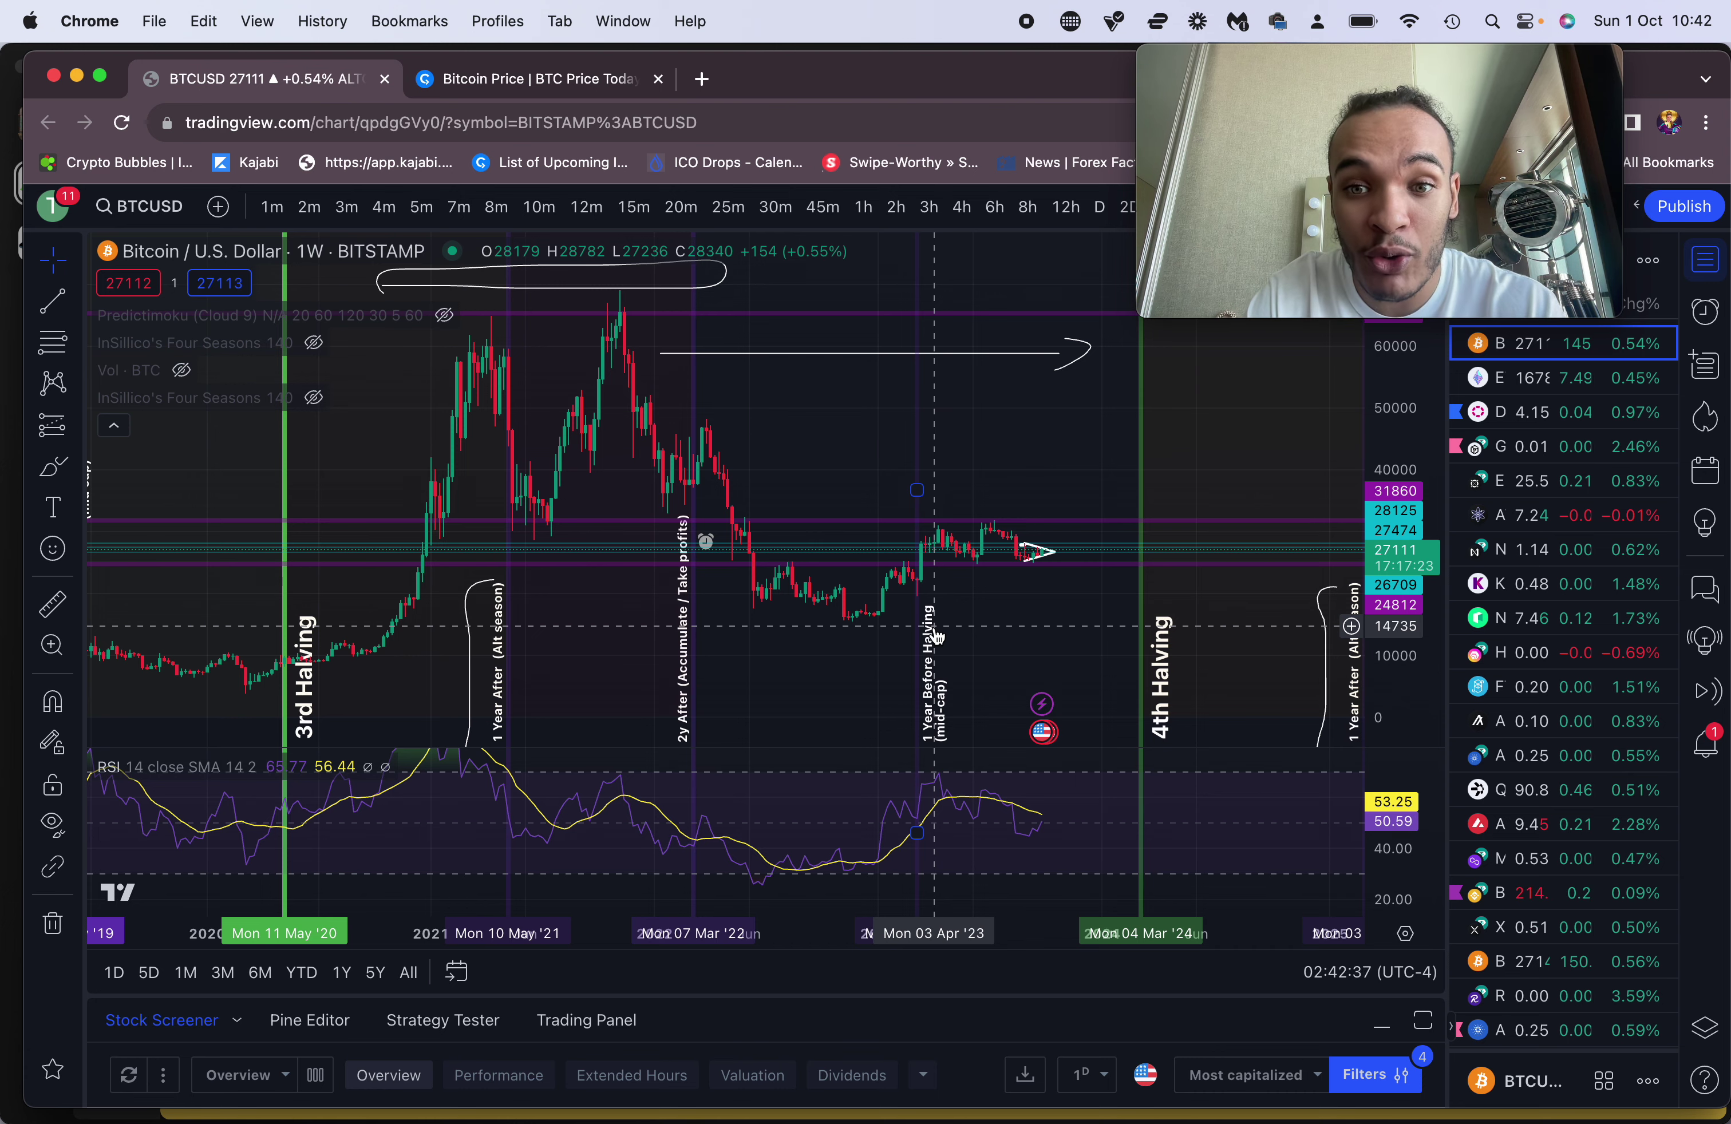
scroll(936, 636, right, 3)
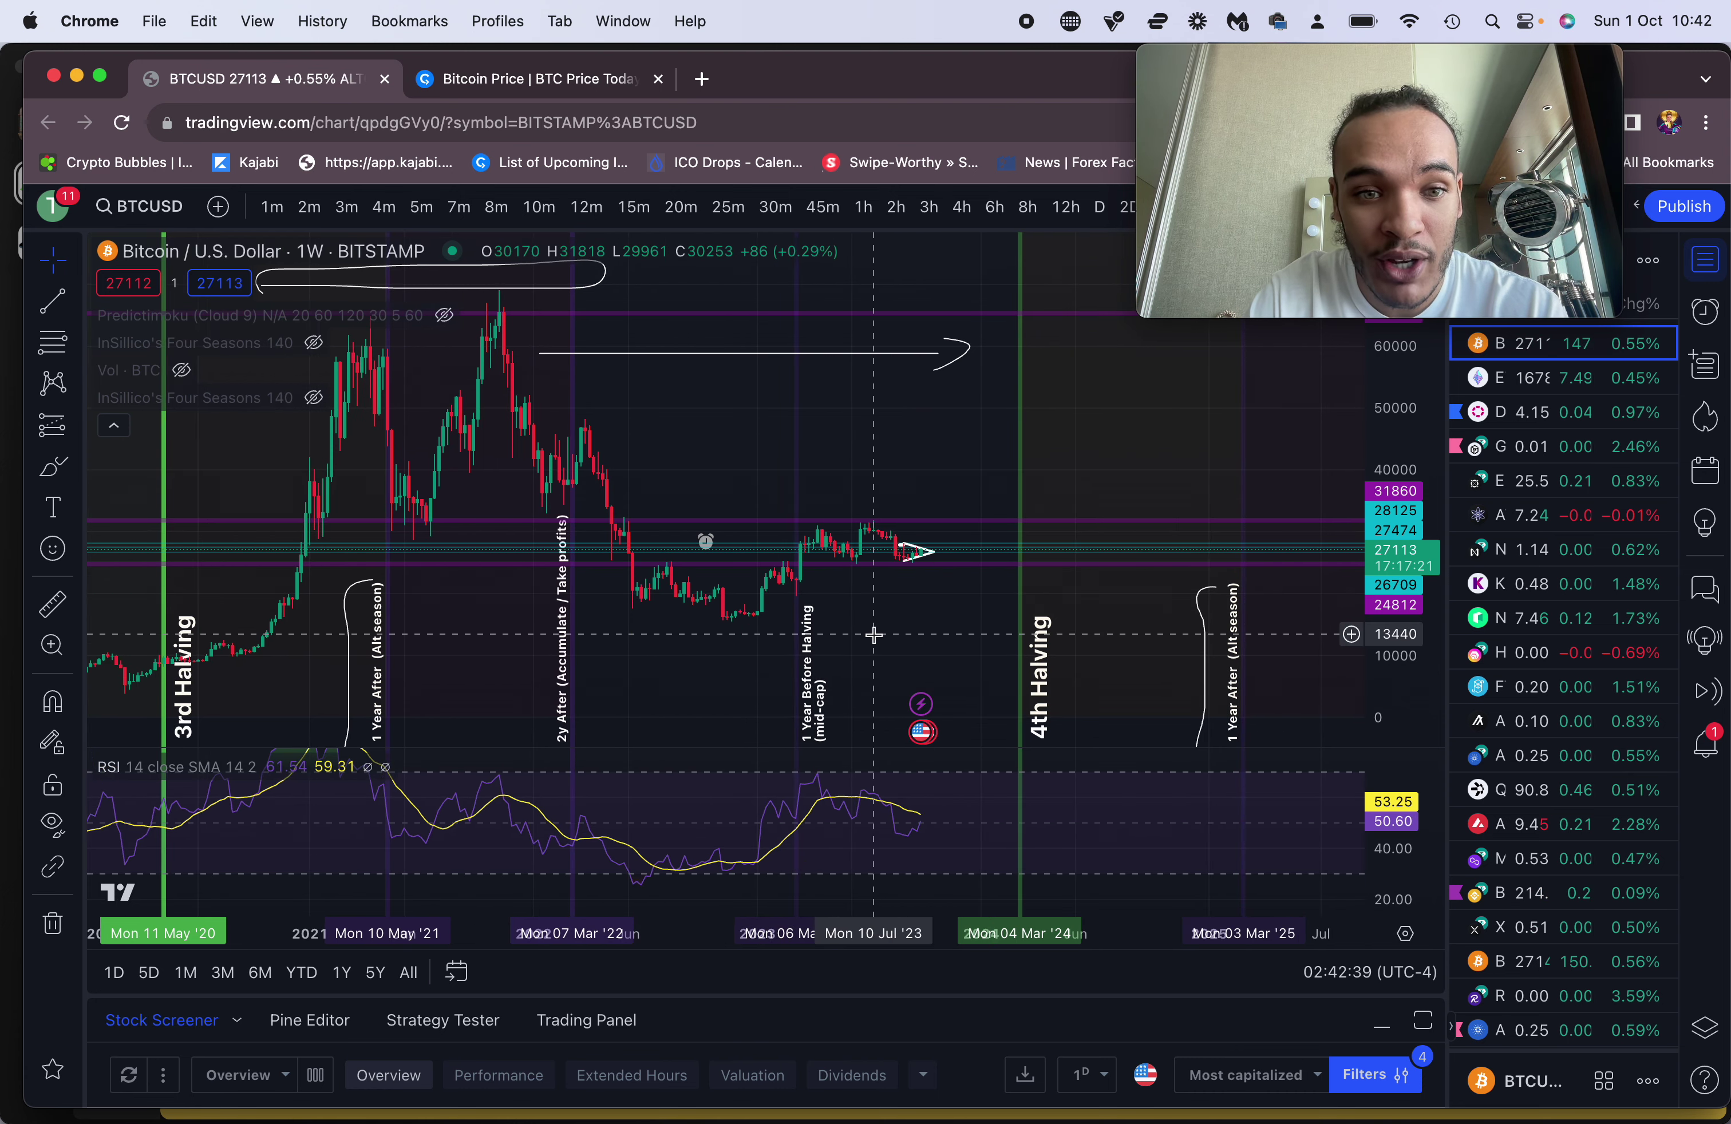
click(53, 465)
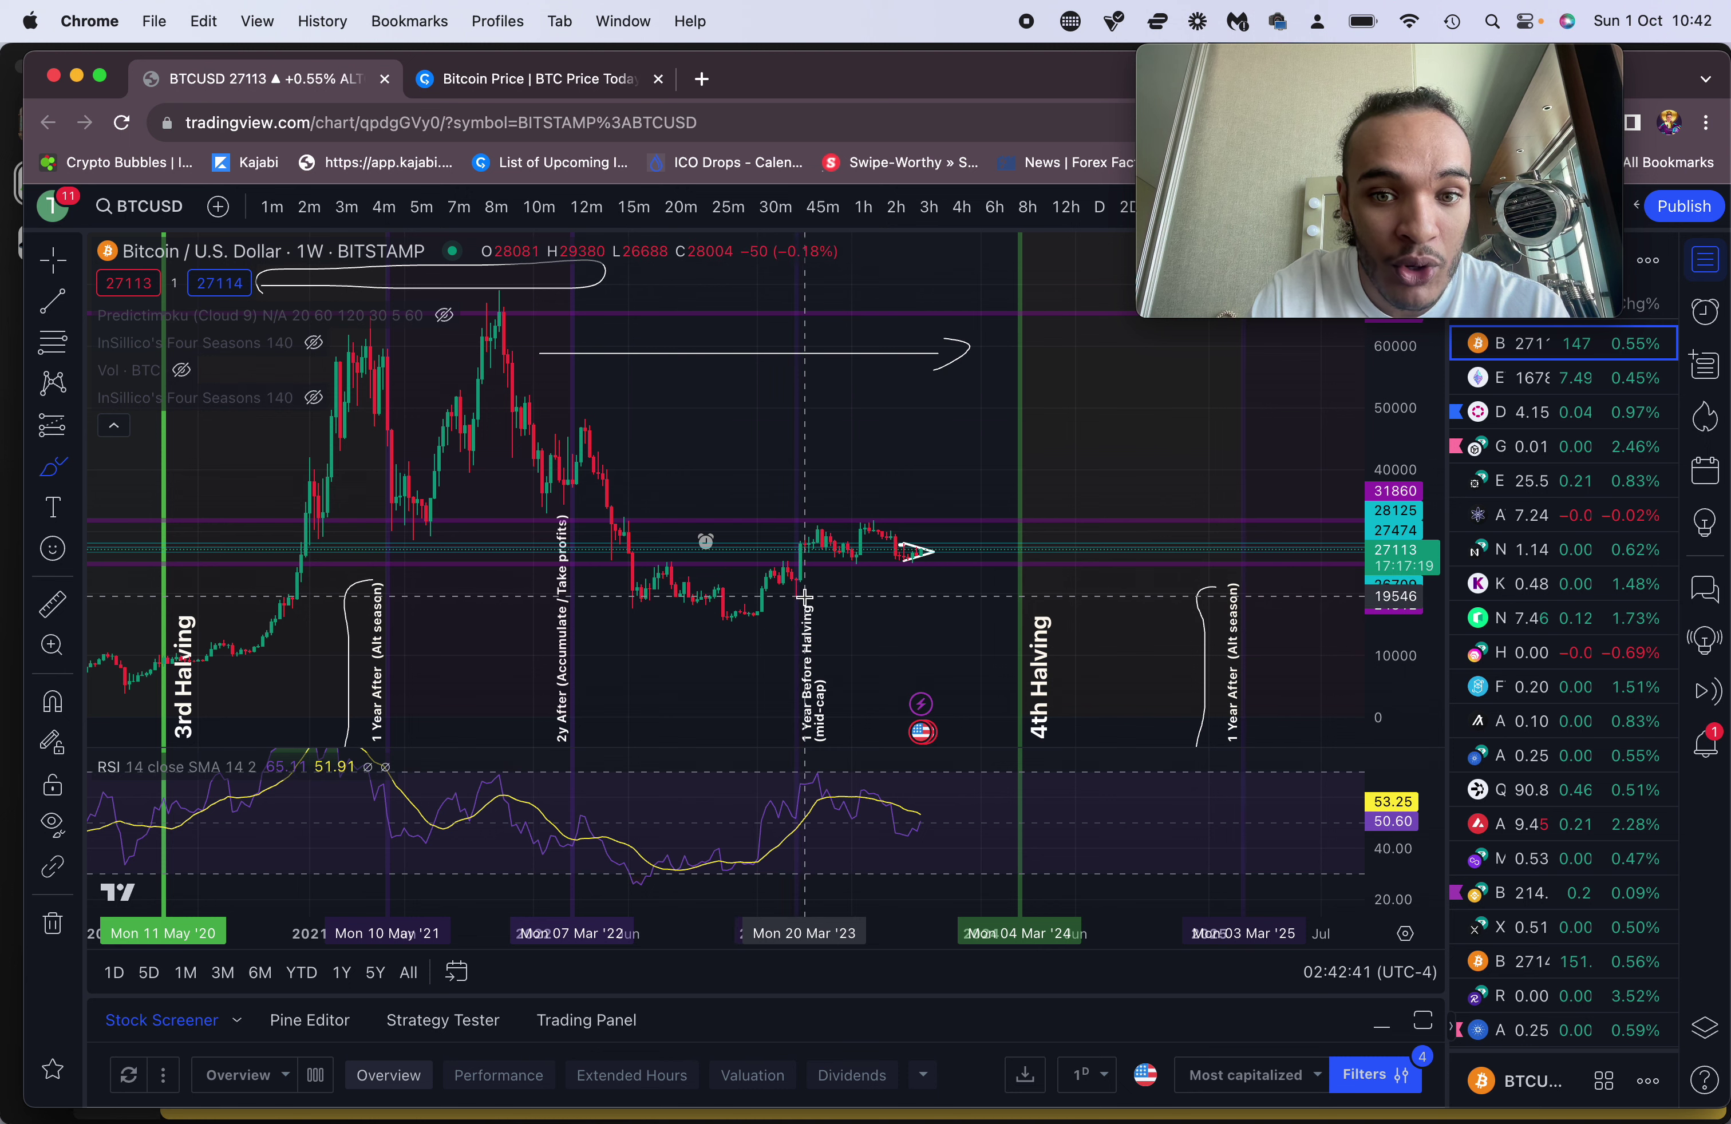
mouse_move(805, 597)
mouse_down()
mouse_move(826, 599)
mouse_move(841, 744)
mouse_up()
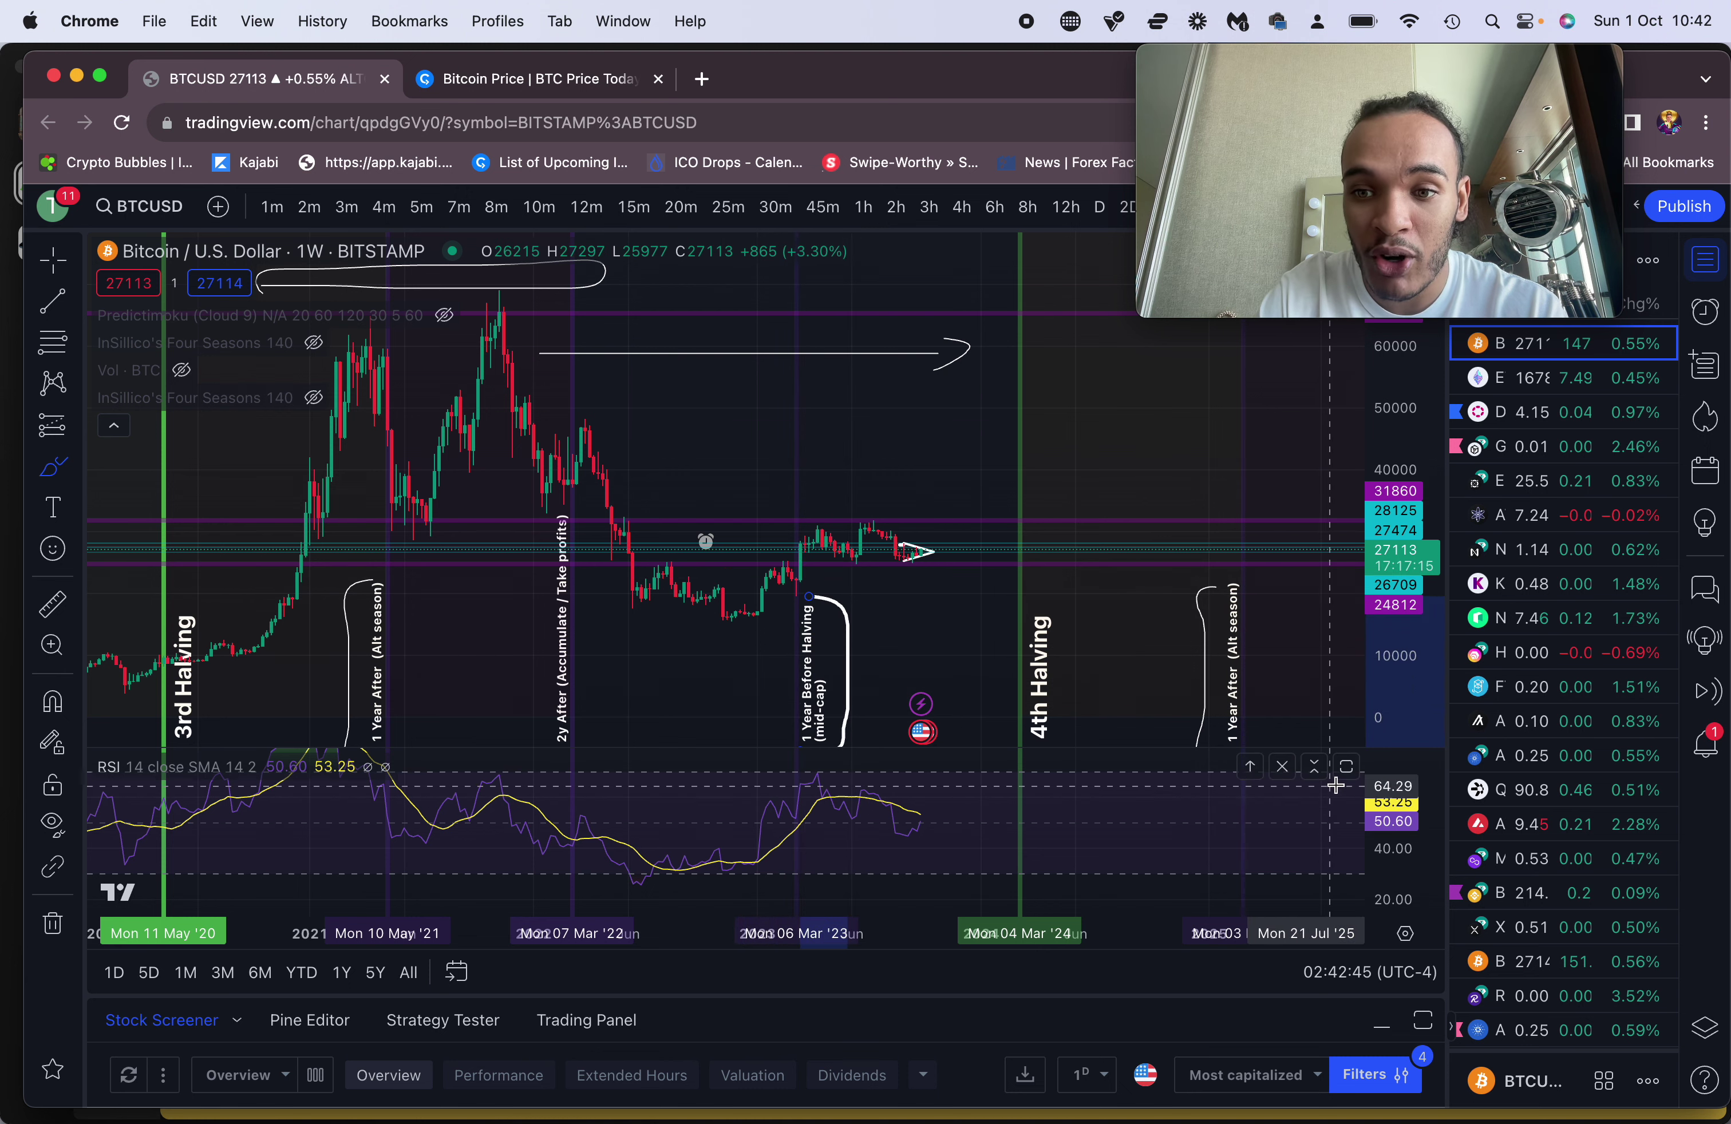
Shrink the RSI pane to enlarge the price pane, then select the bracket drawing
drag(1400, 771, 1400, 858)
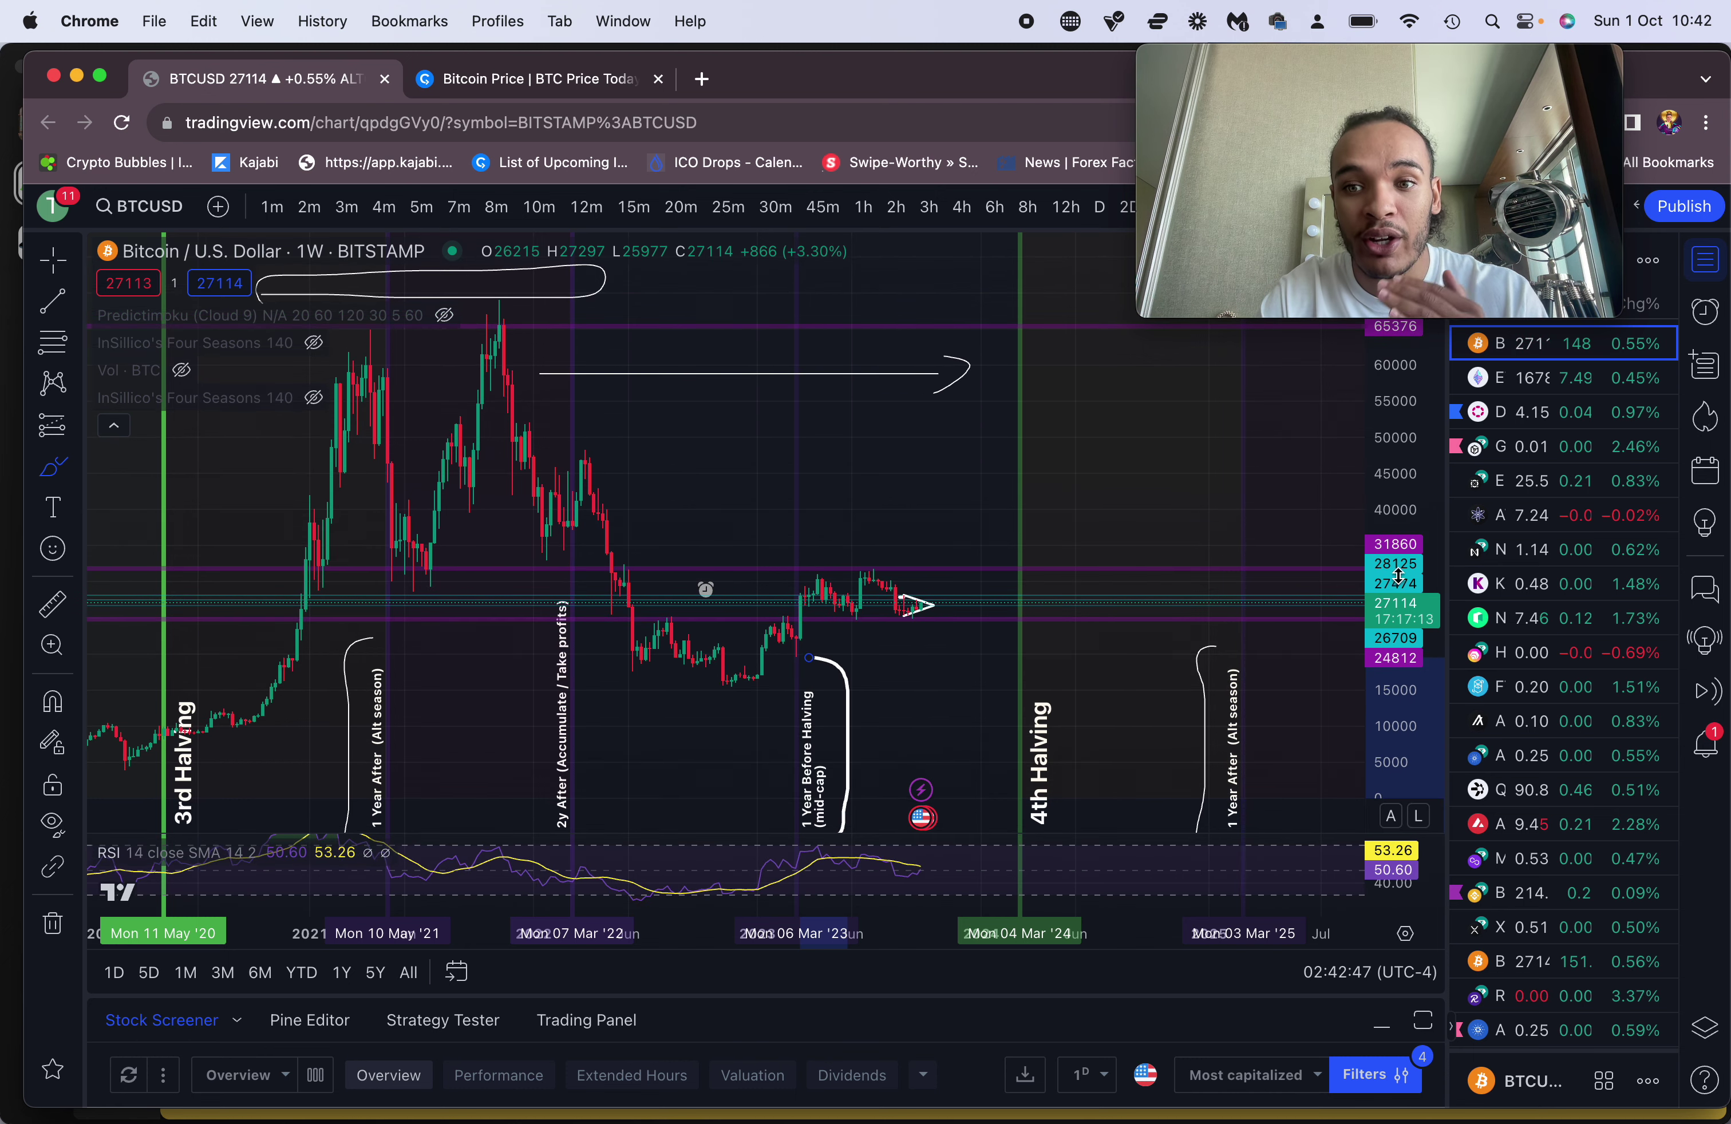
drag(1397, 478, 1397, 485)
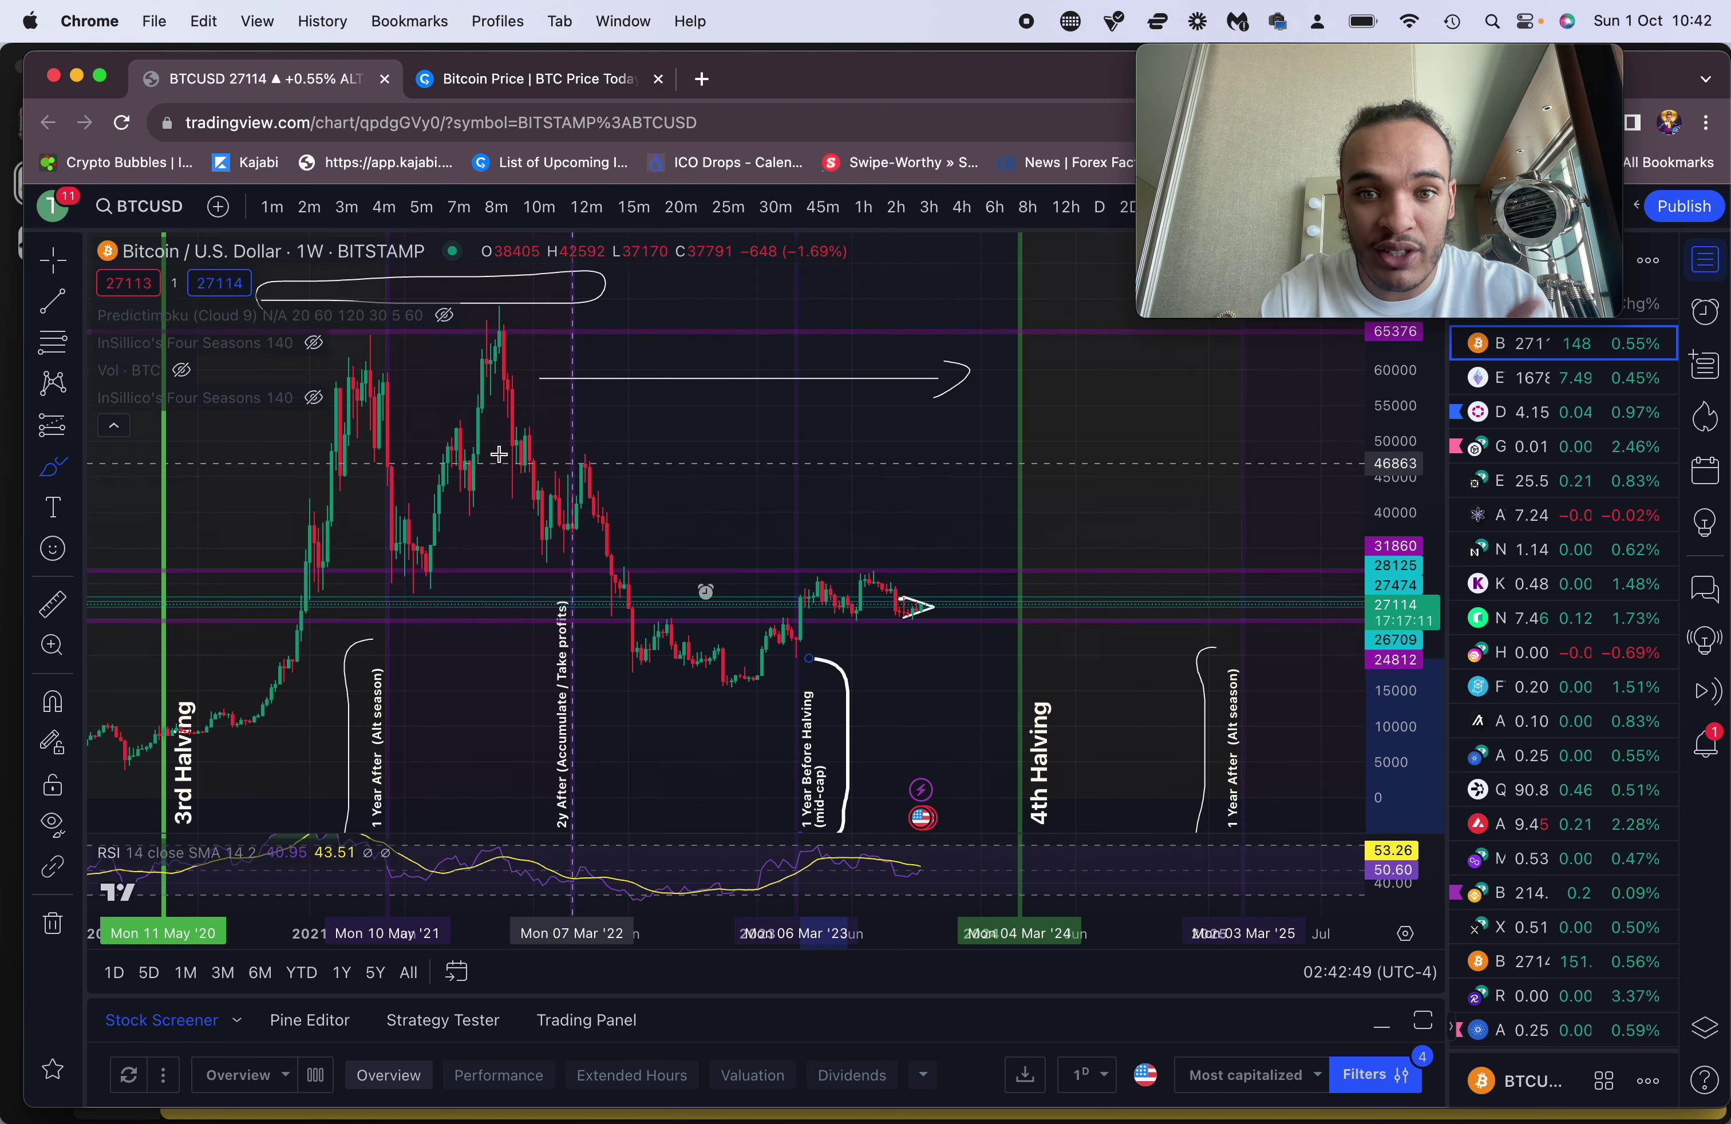
click(53, 259)
drag(868, 518, 830, 481)
click(811, 650)
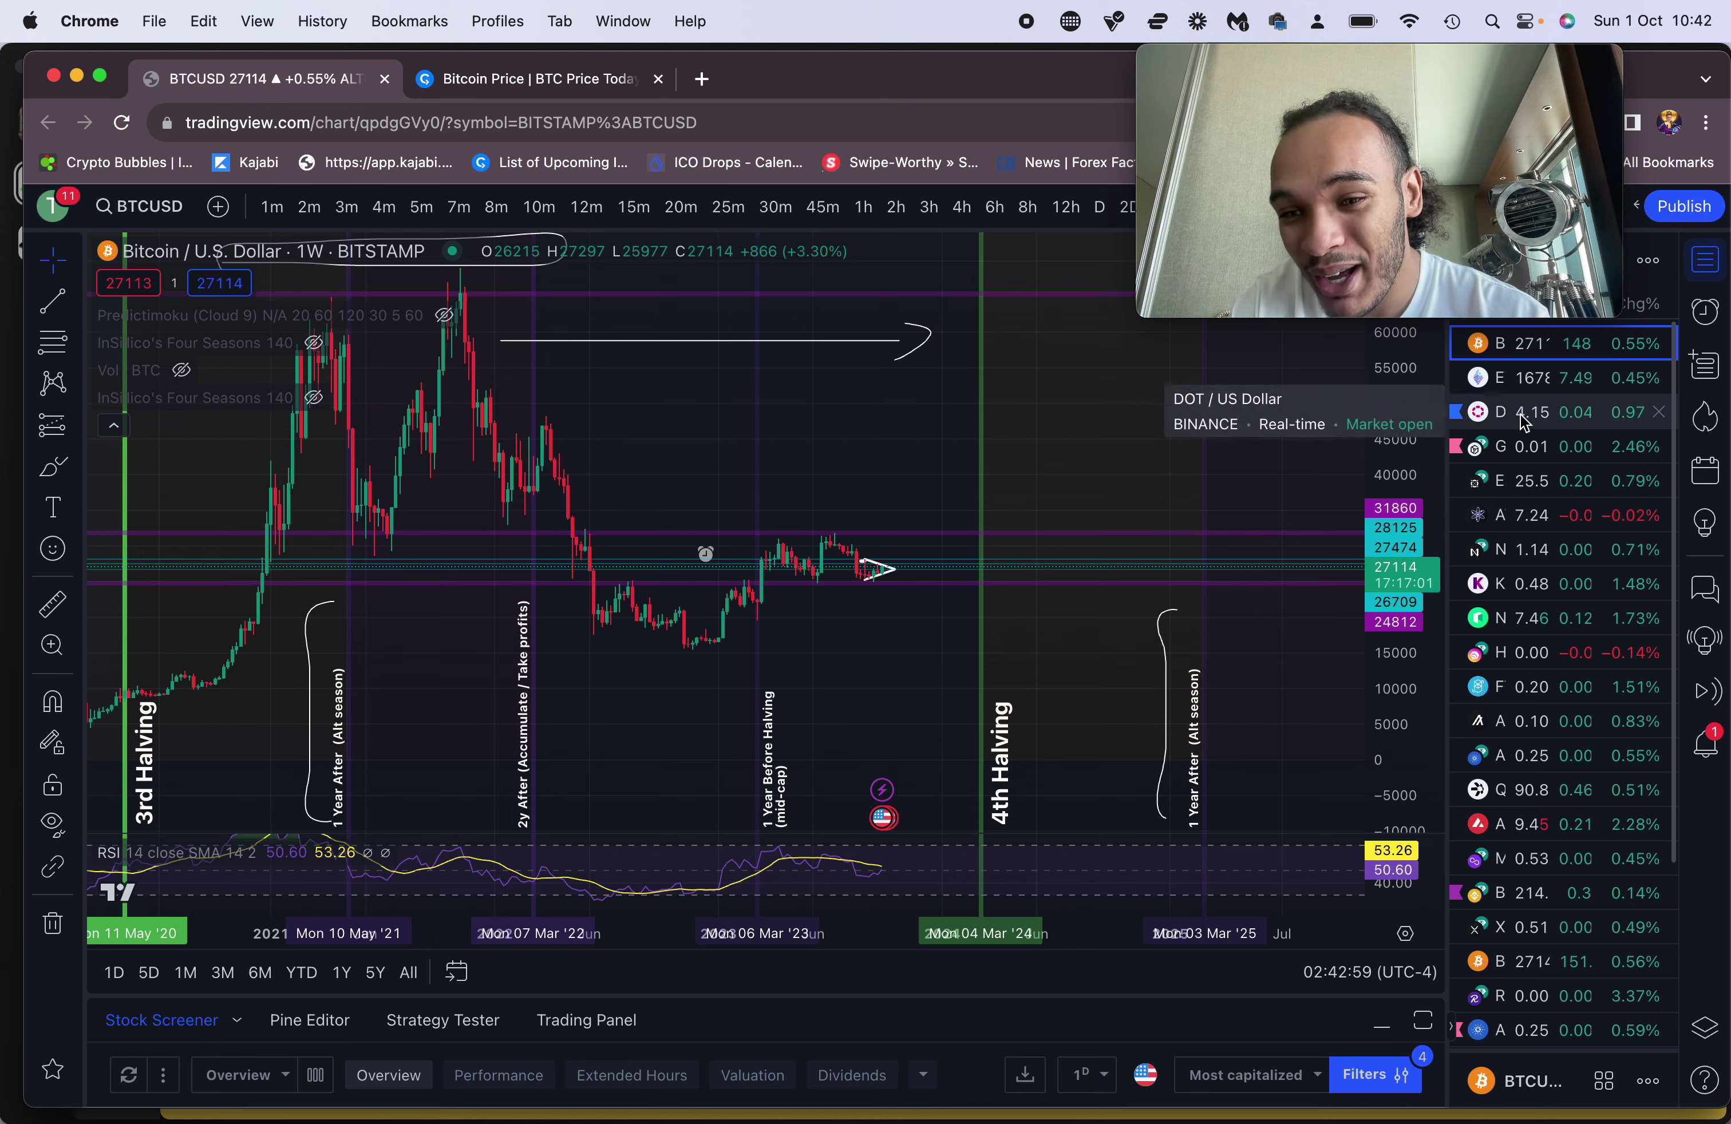
scroll(1527, 511, down, 3)
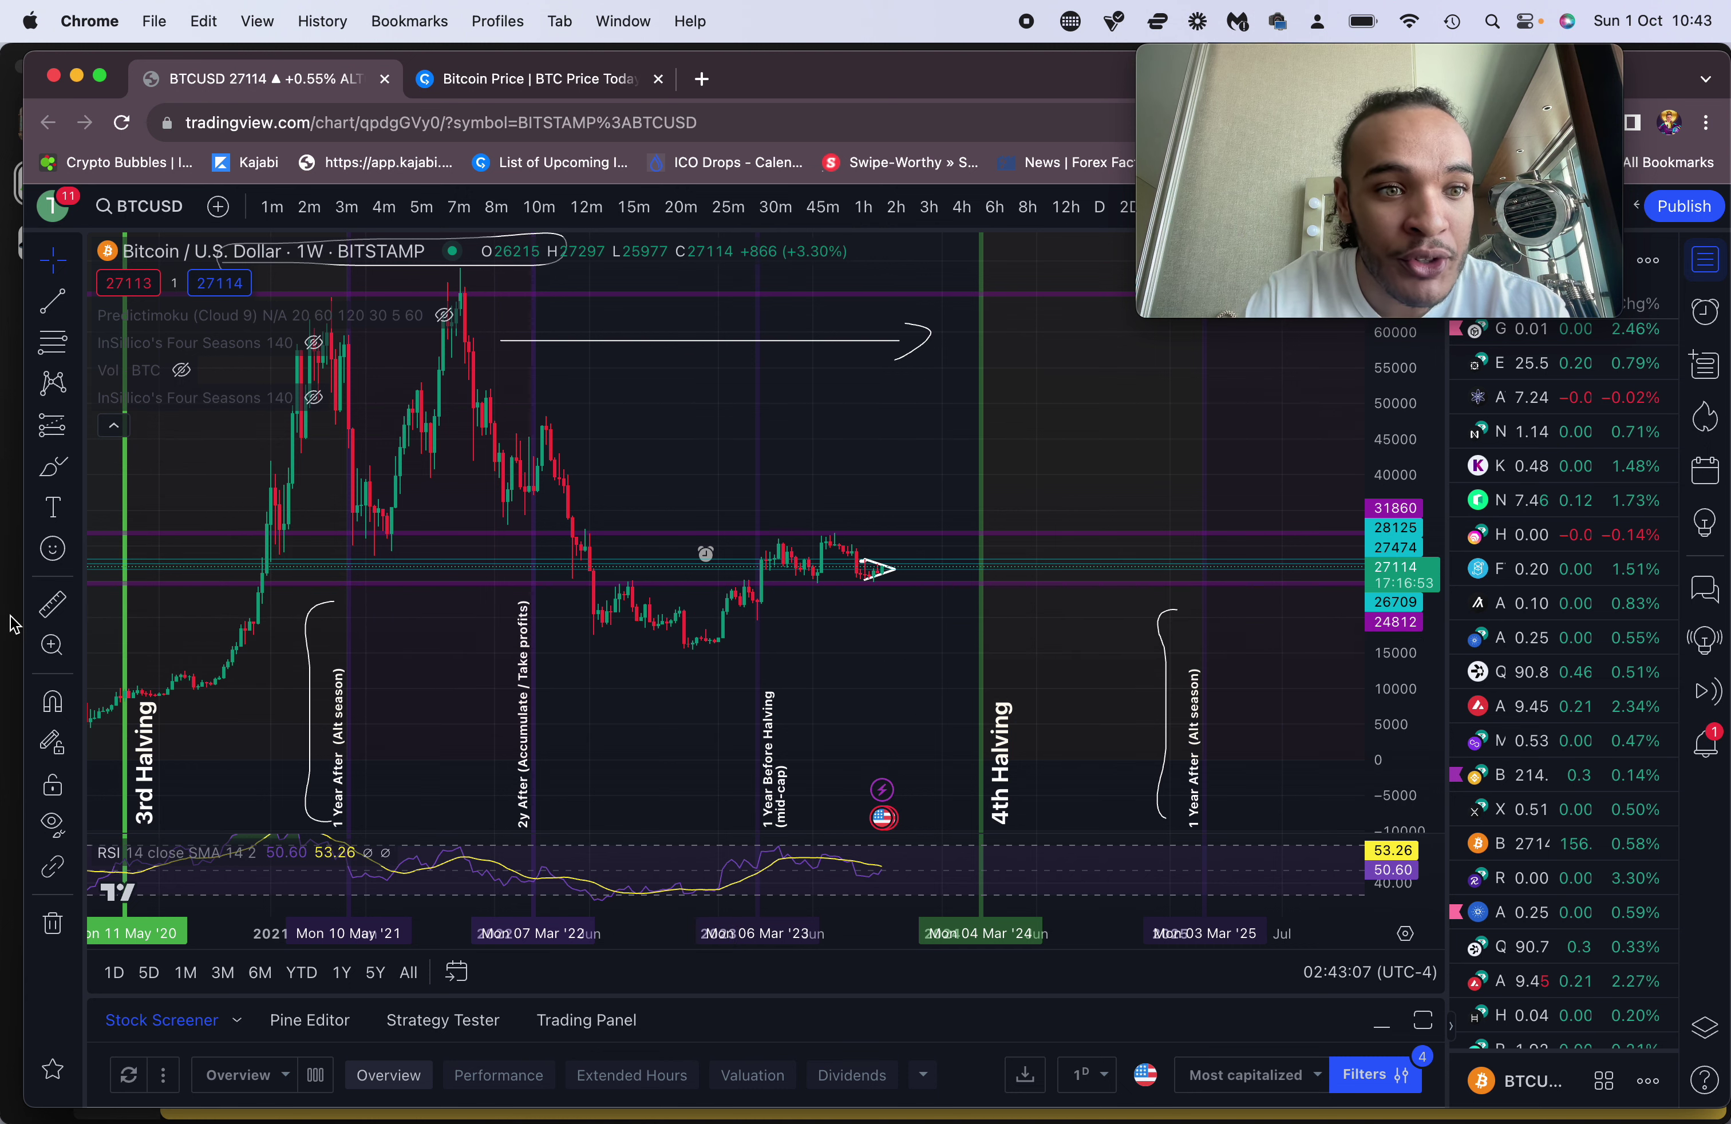
Brush a loop around the late-2022 bottom and underline the 2019 lows
click(35, 476)
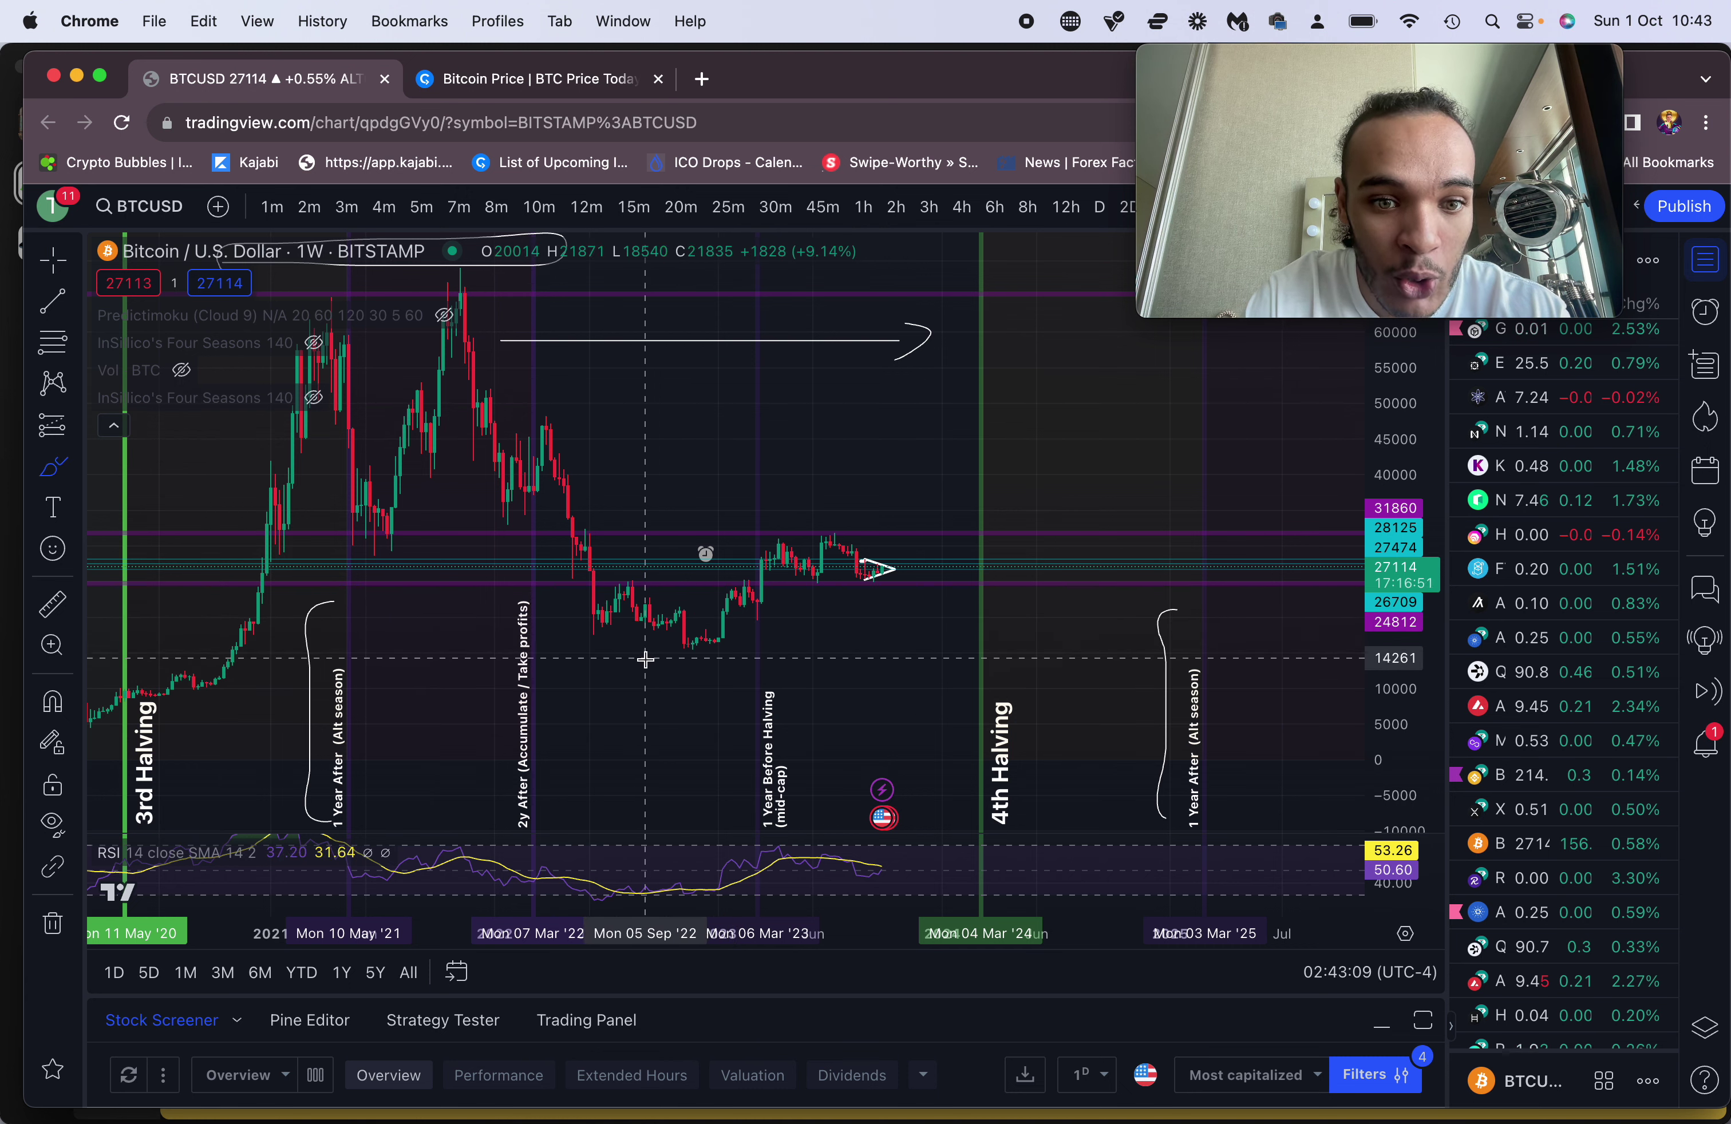
mouse_move(652, 660)
mouse_down()
mouse_move(745, 660)
mouse_move(760, 637)
mouse_move(657, 641)
mouse_move(661, 657)
mouse_up()
scroll(420, 648, left, 3)
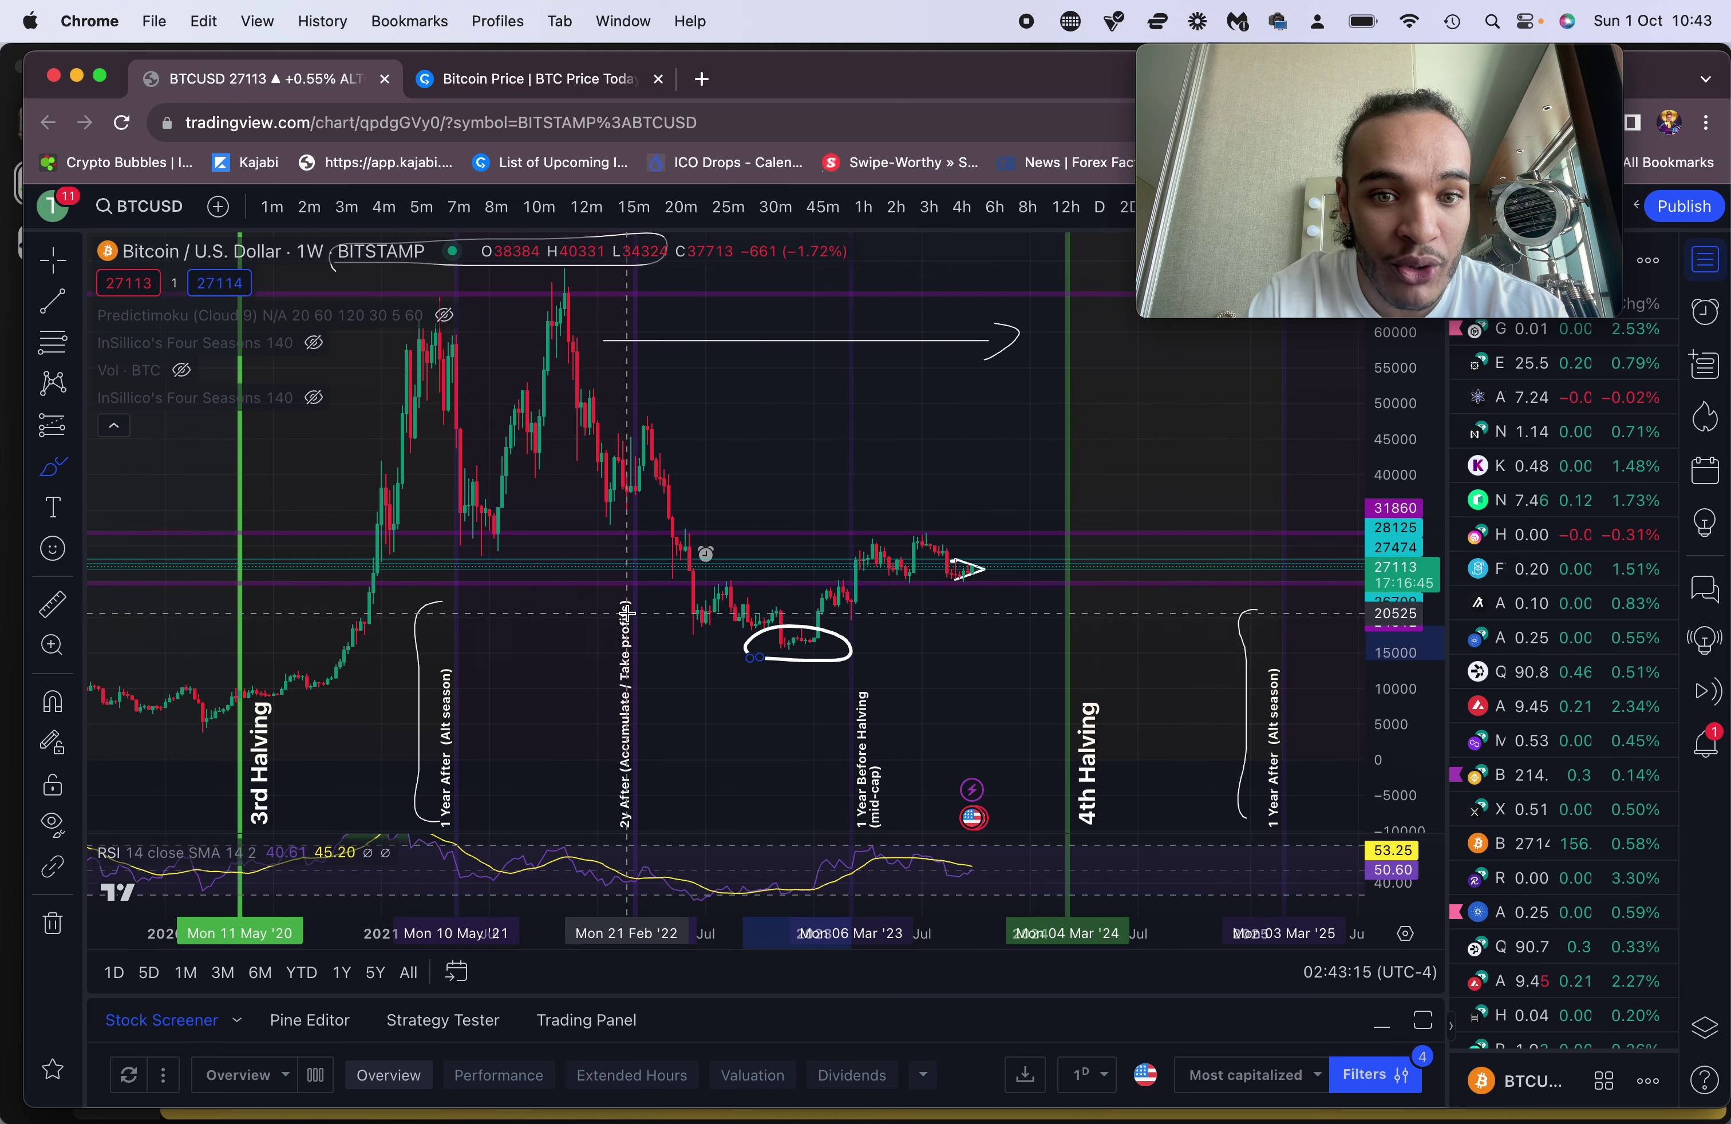
scroll(569, 705, left, 5)
scroll(522, 711, left, 4)
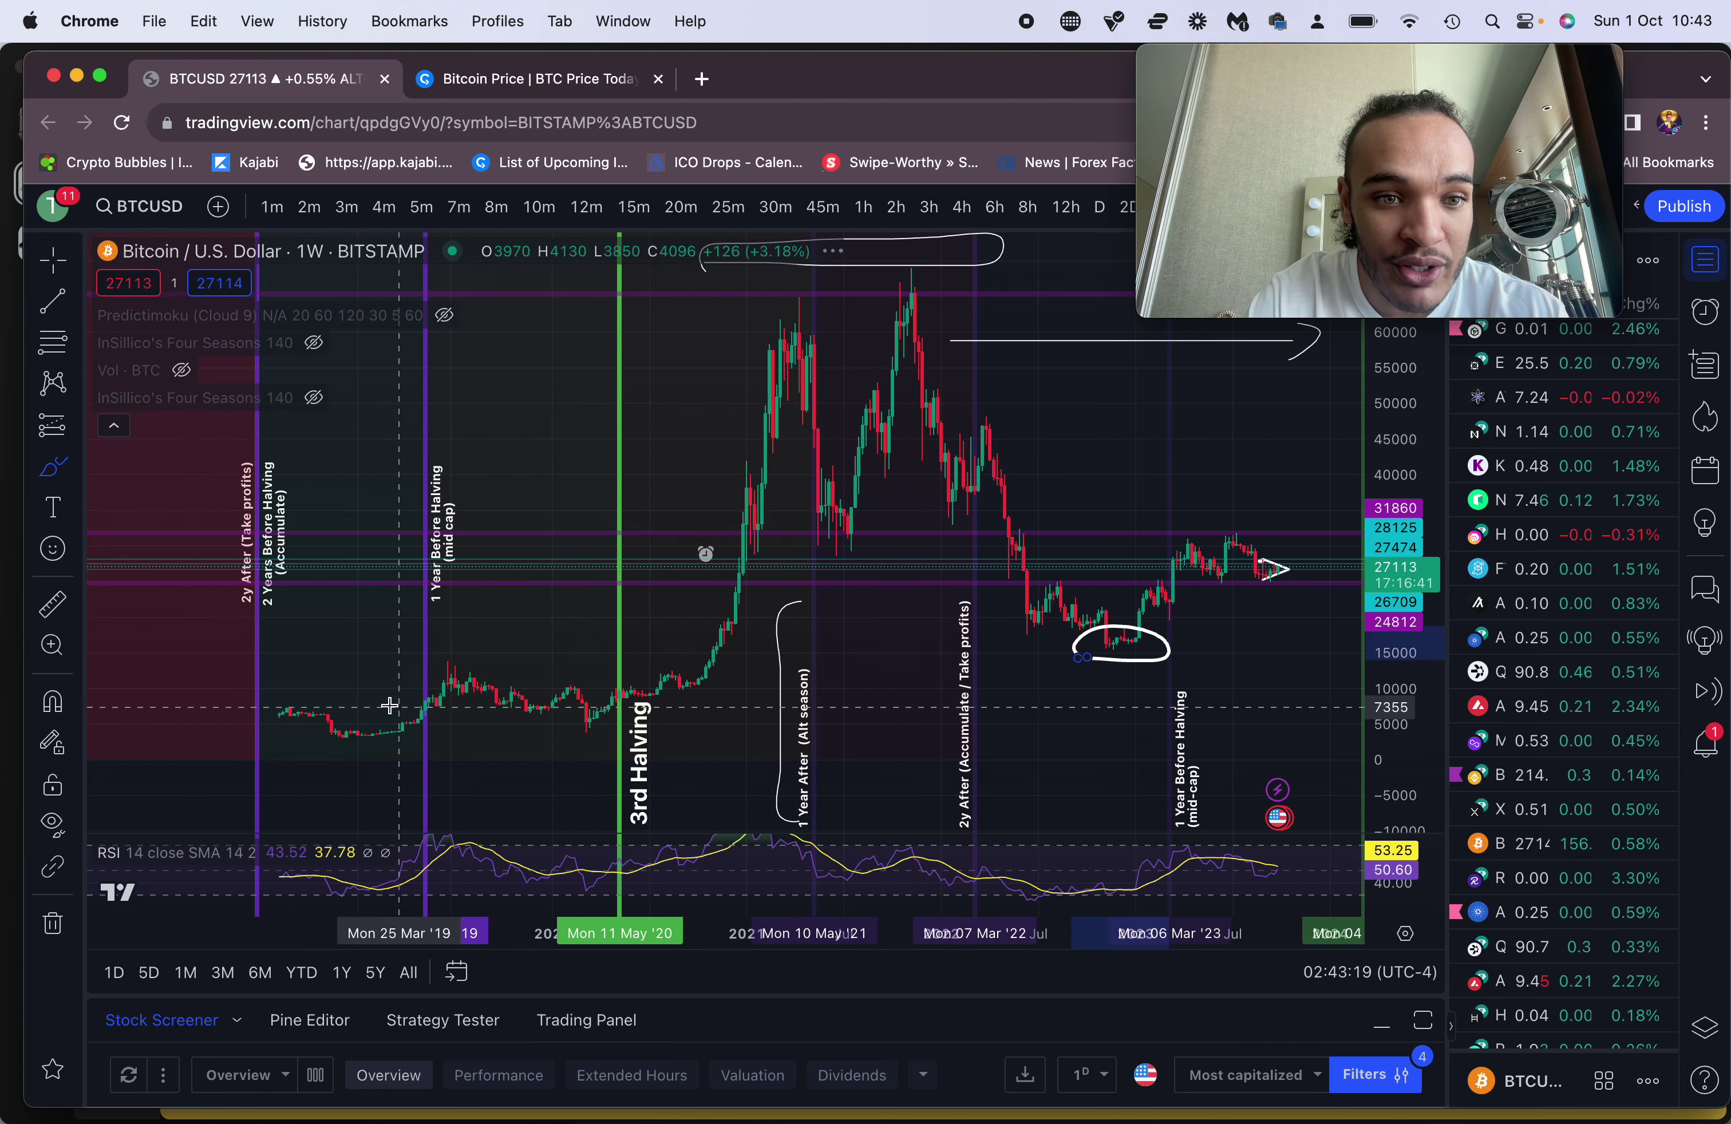
drag(334, 741, 414, 740)
Remove the stray loop near the 3rd Halving dip and scroll forward through 2026
drag(590, 721, 589, 737)
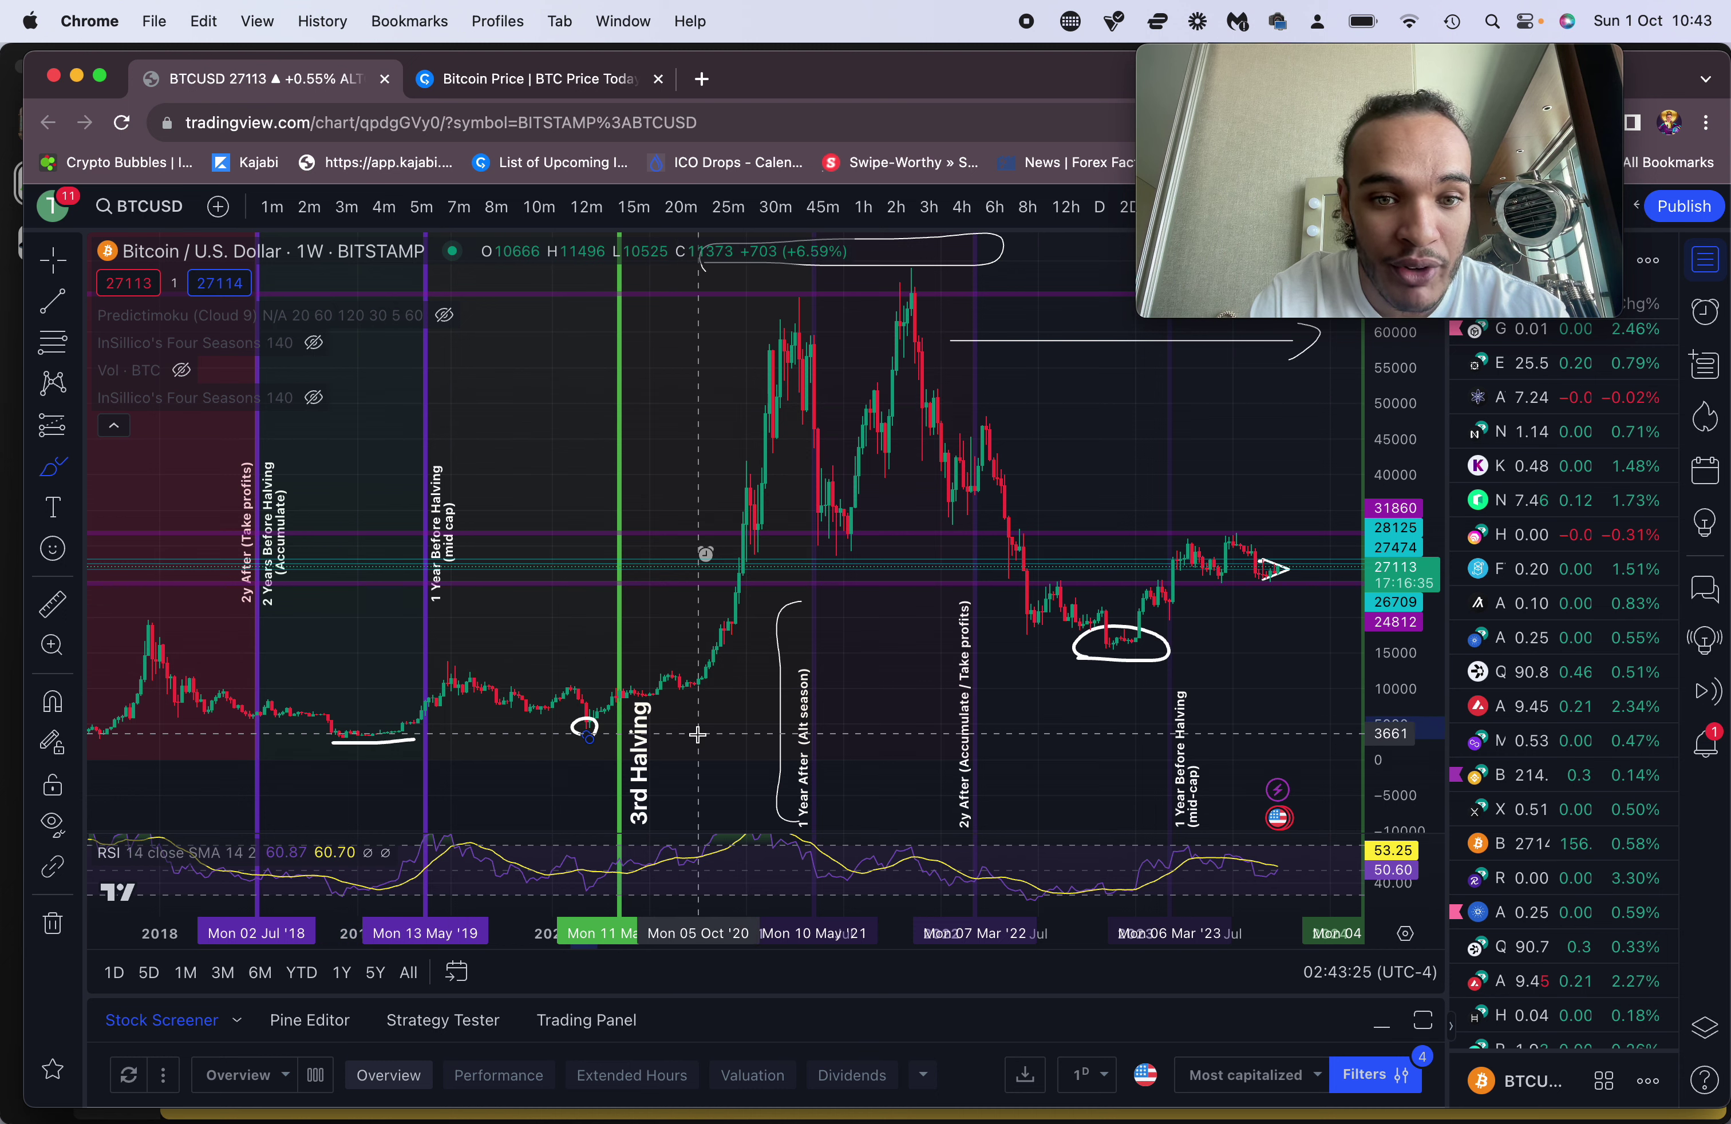
key(BackSpace)
key(super)
key(super)
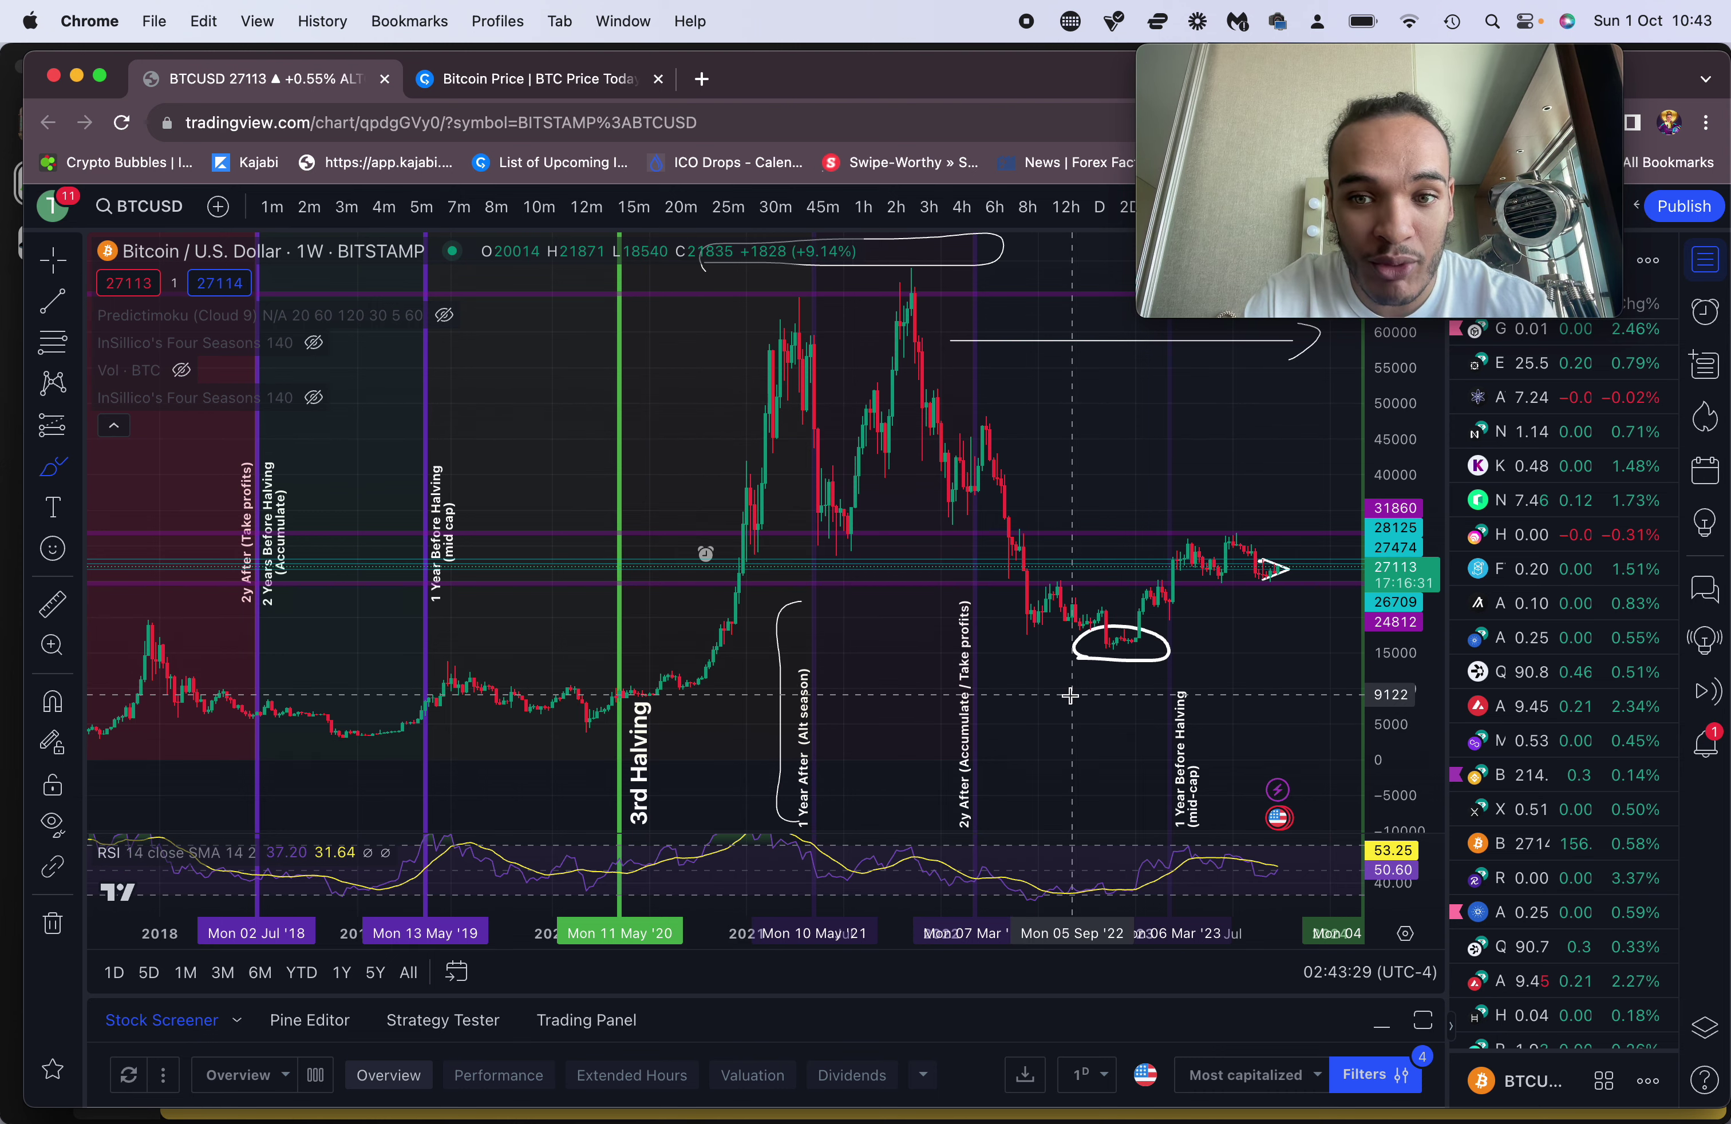
scroll(1067, 695, right, 5)
scroll(1009, 663, right, 8)
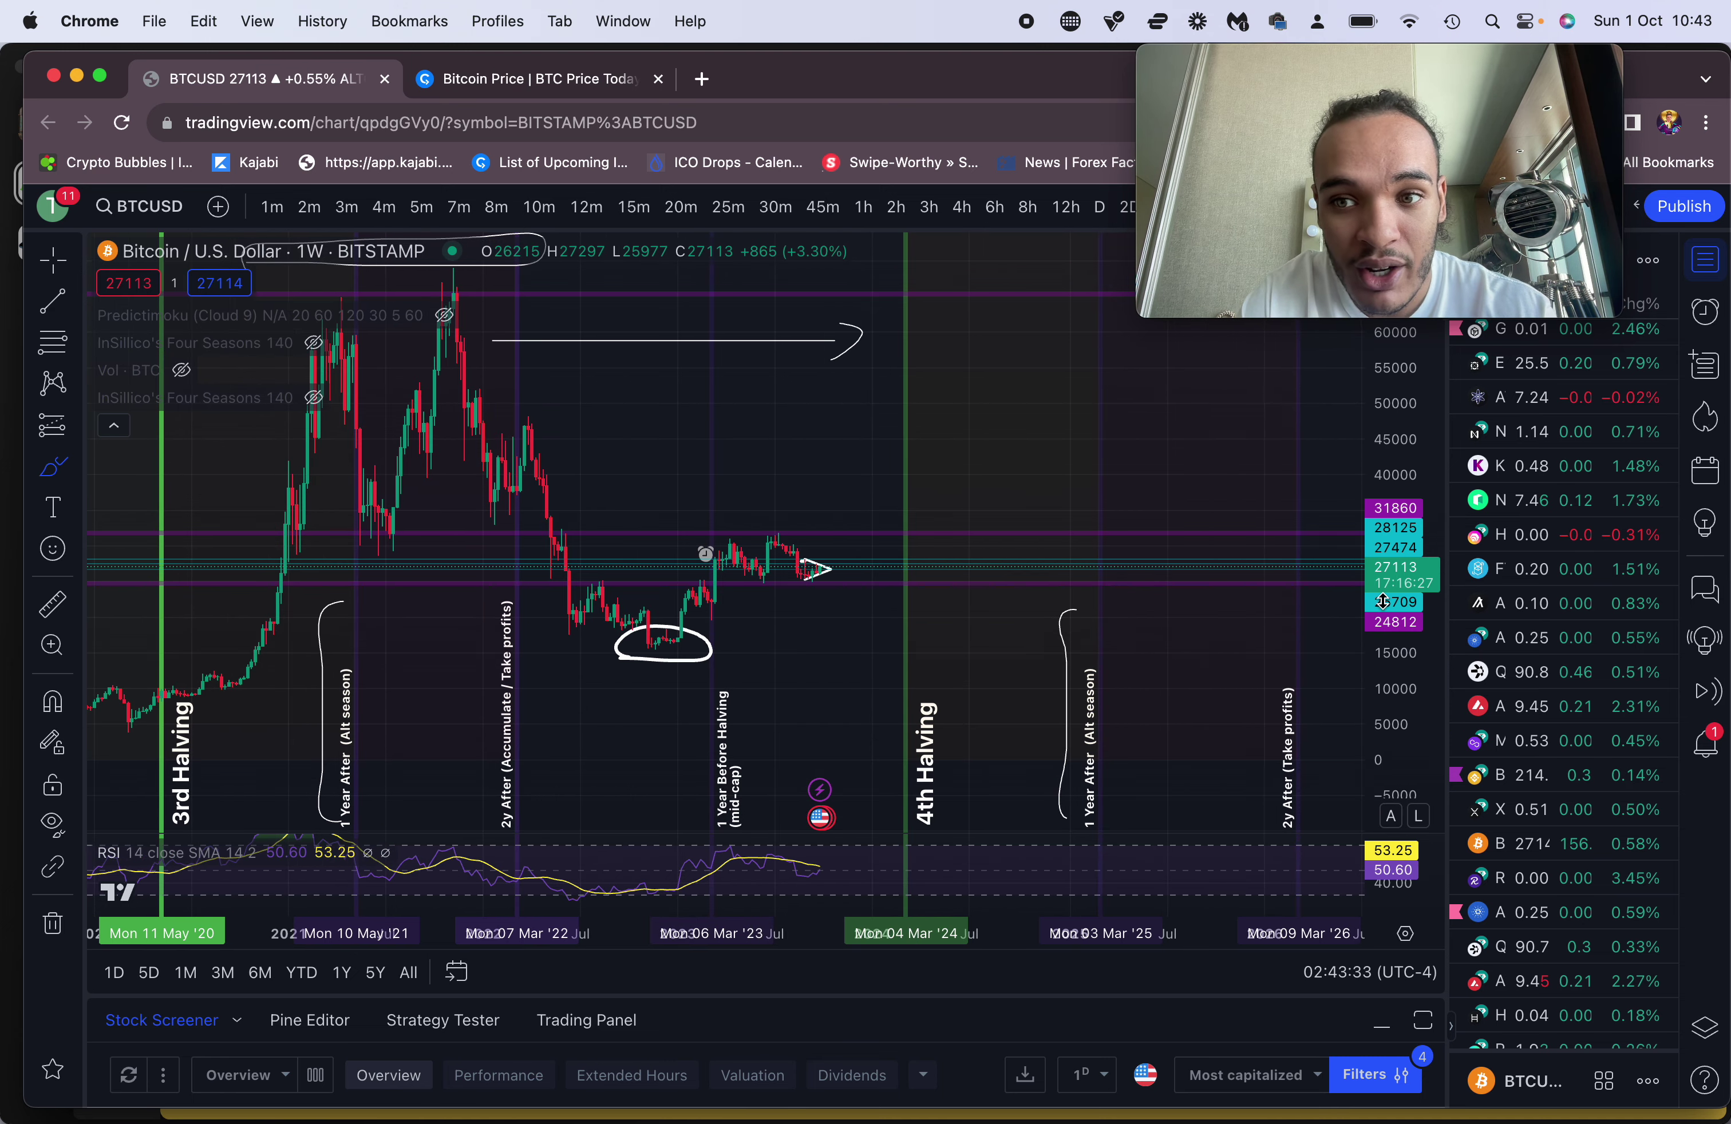
scroll(1506, 730, down, 3)
scroll(1506, 730, up, 5)
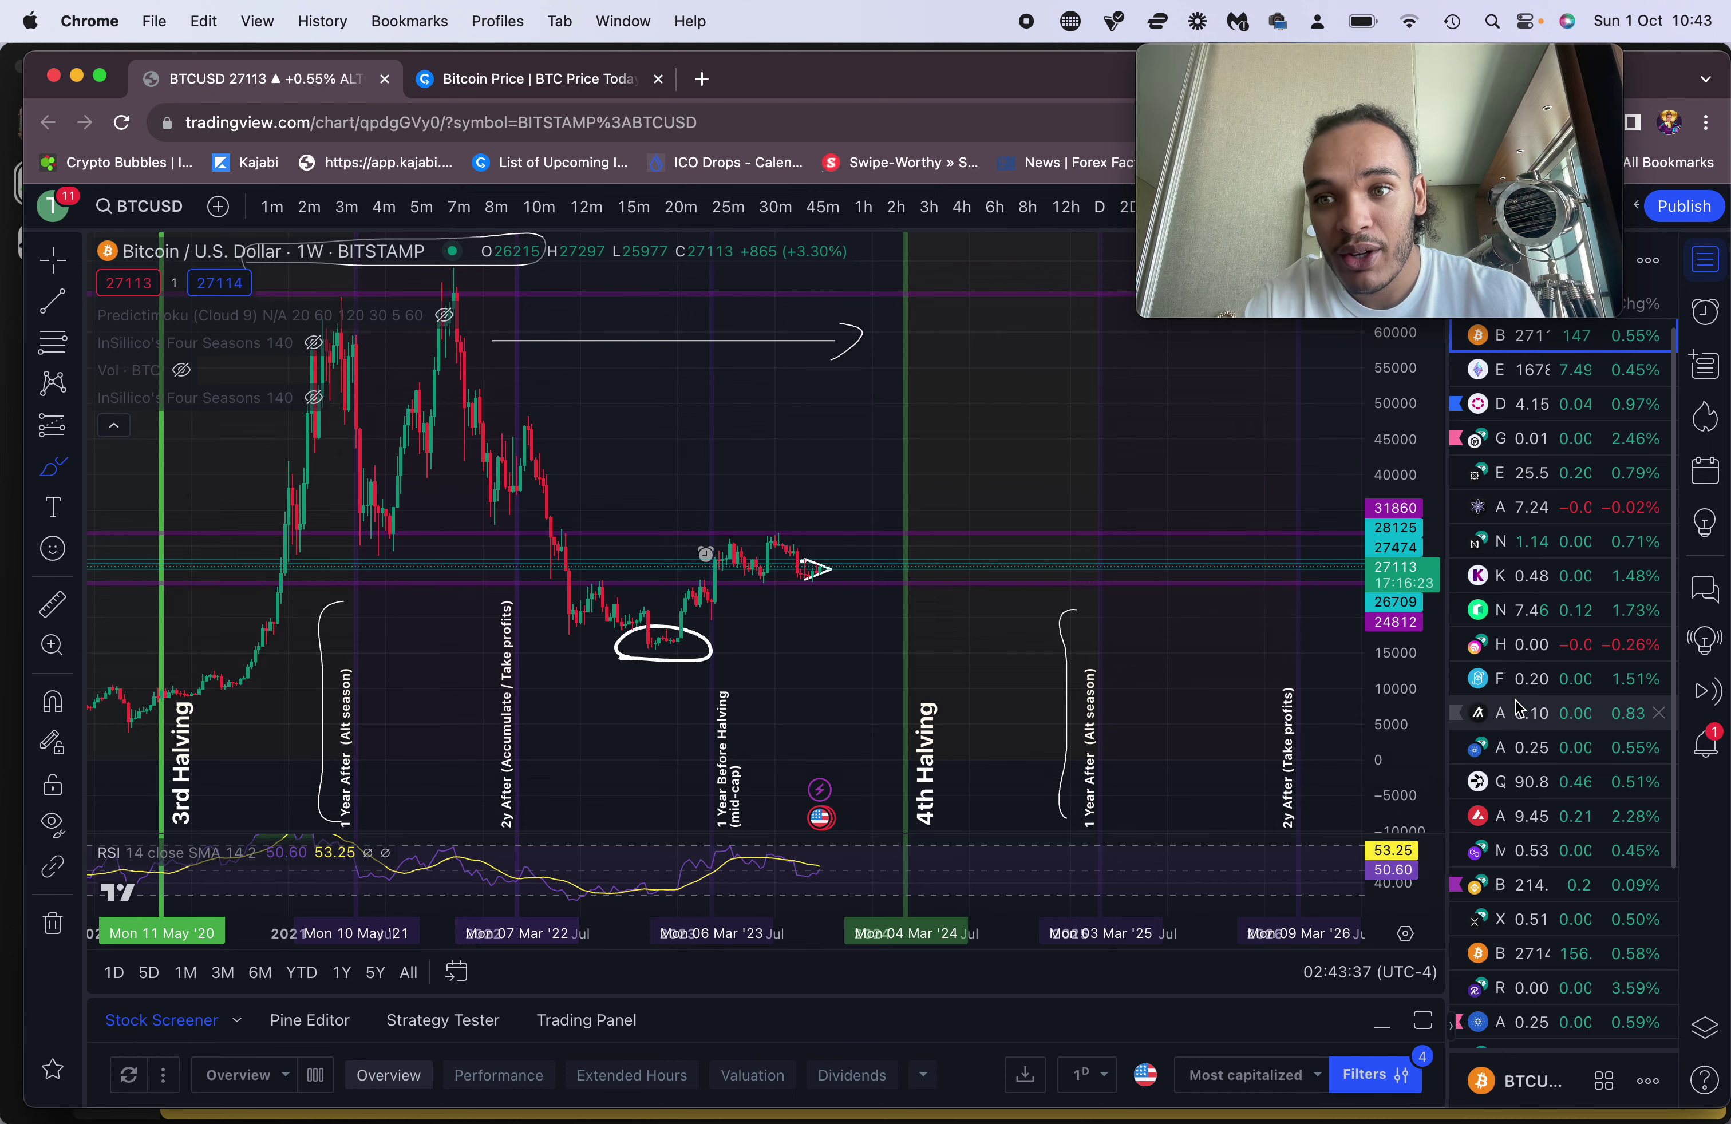
On ATOMUSD weekly, circle the mid-2022 low, sketch an upward bounce, then return to BTCUSD
click(1524, 523)
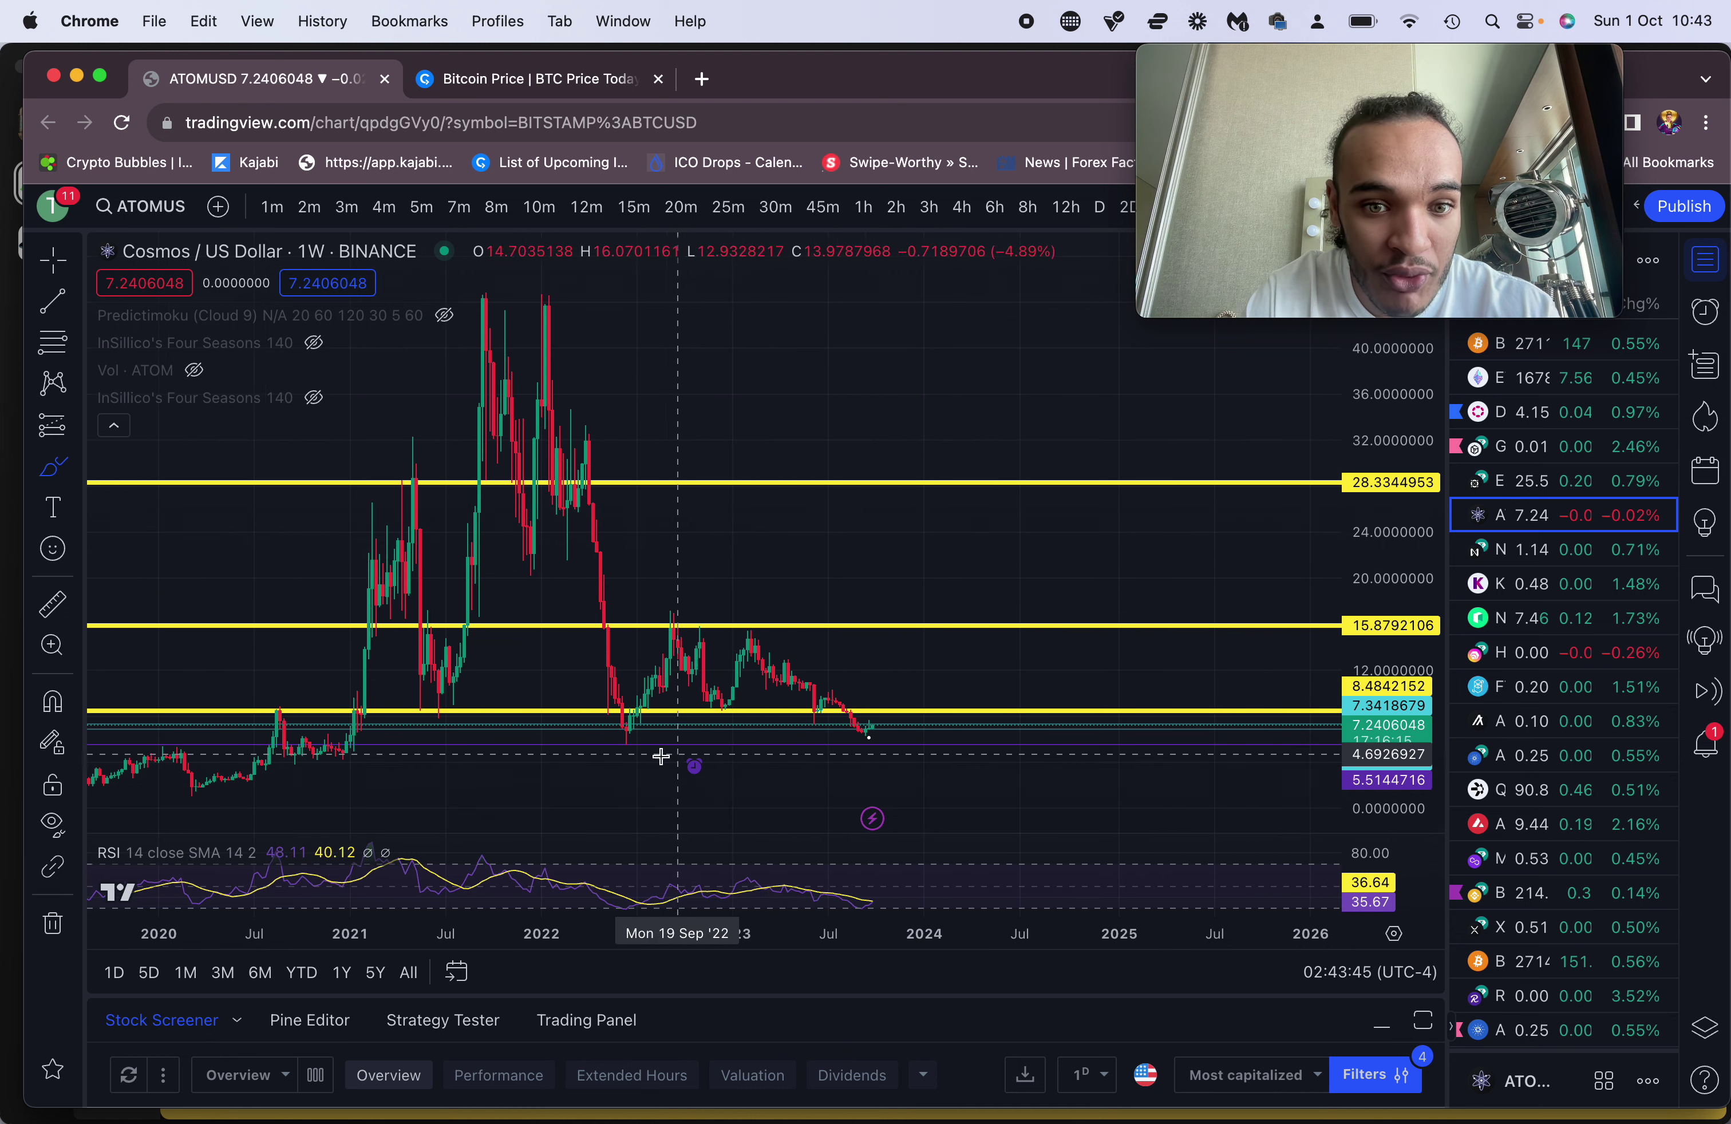
drag(629, 734, 631, 745)
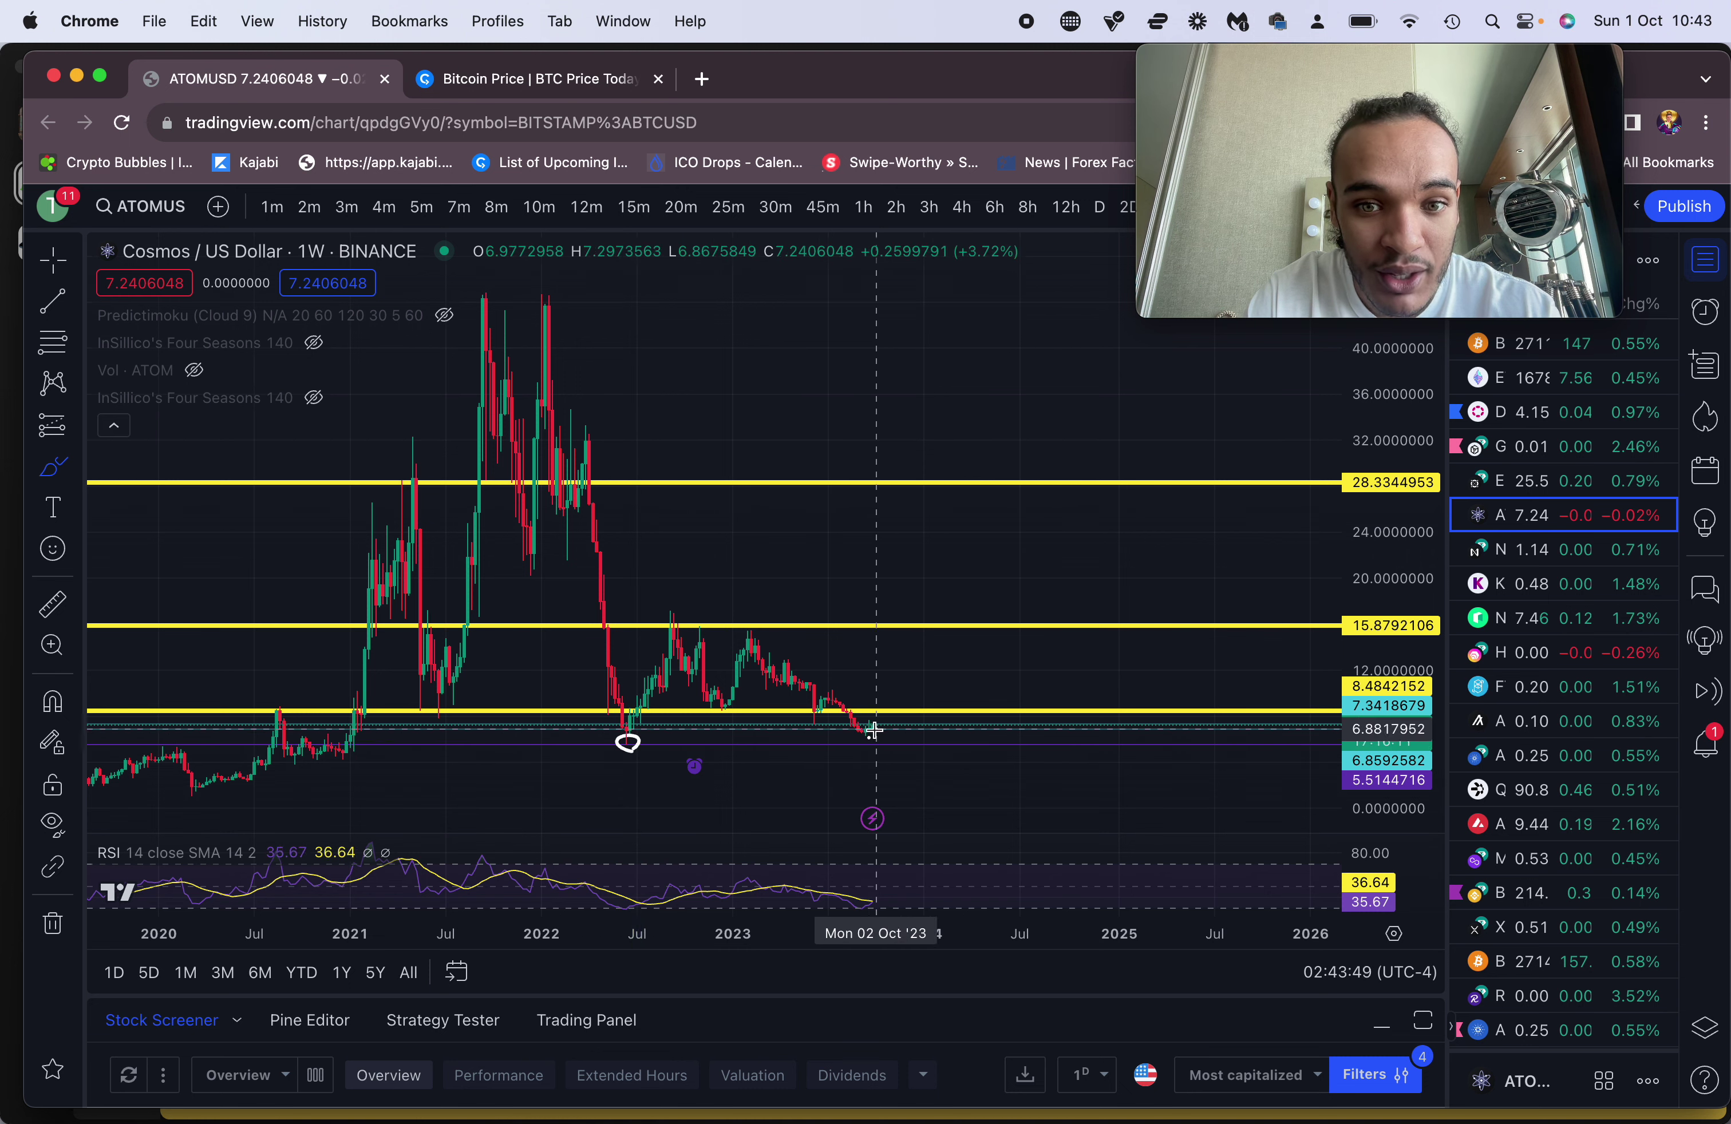
mouse_move(873, 730)
mouse_down()
mouse_move(912, 682)
mouse_move(897, 681)
mouse_move(923, 693)
mouse_up()
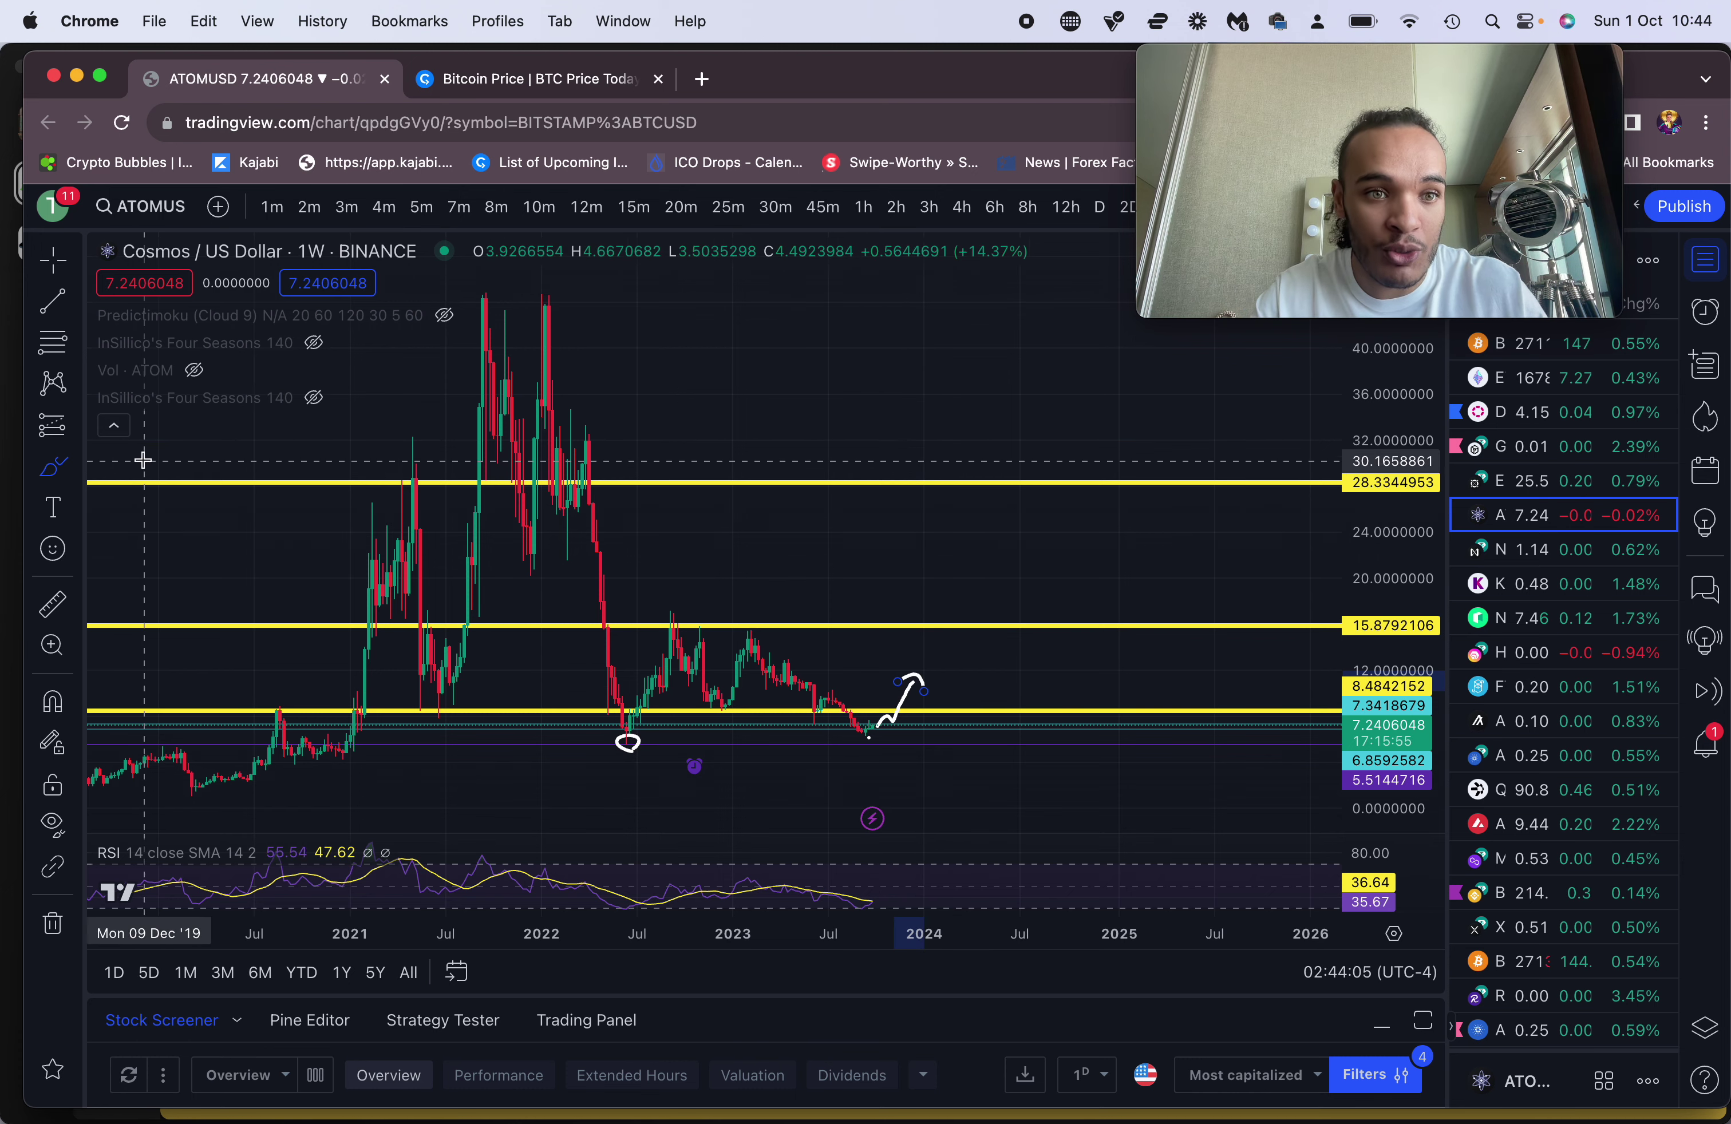
click(113, 425)
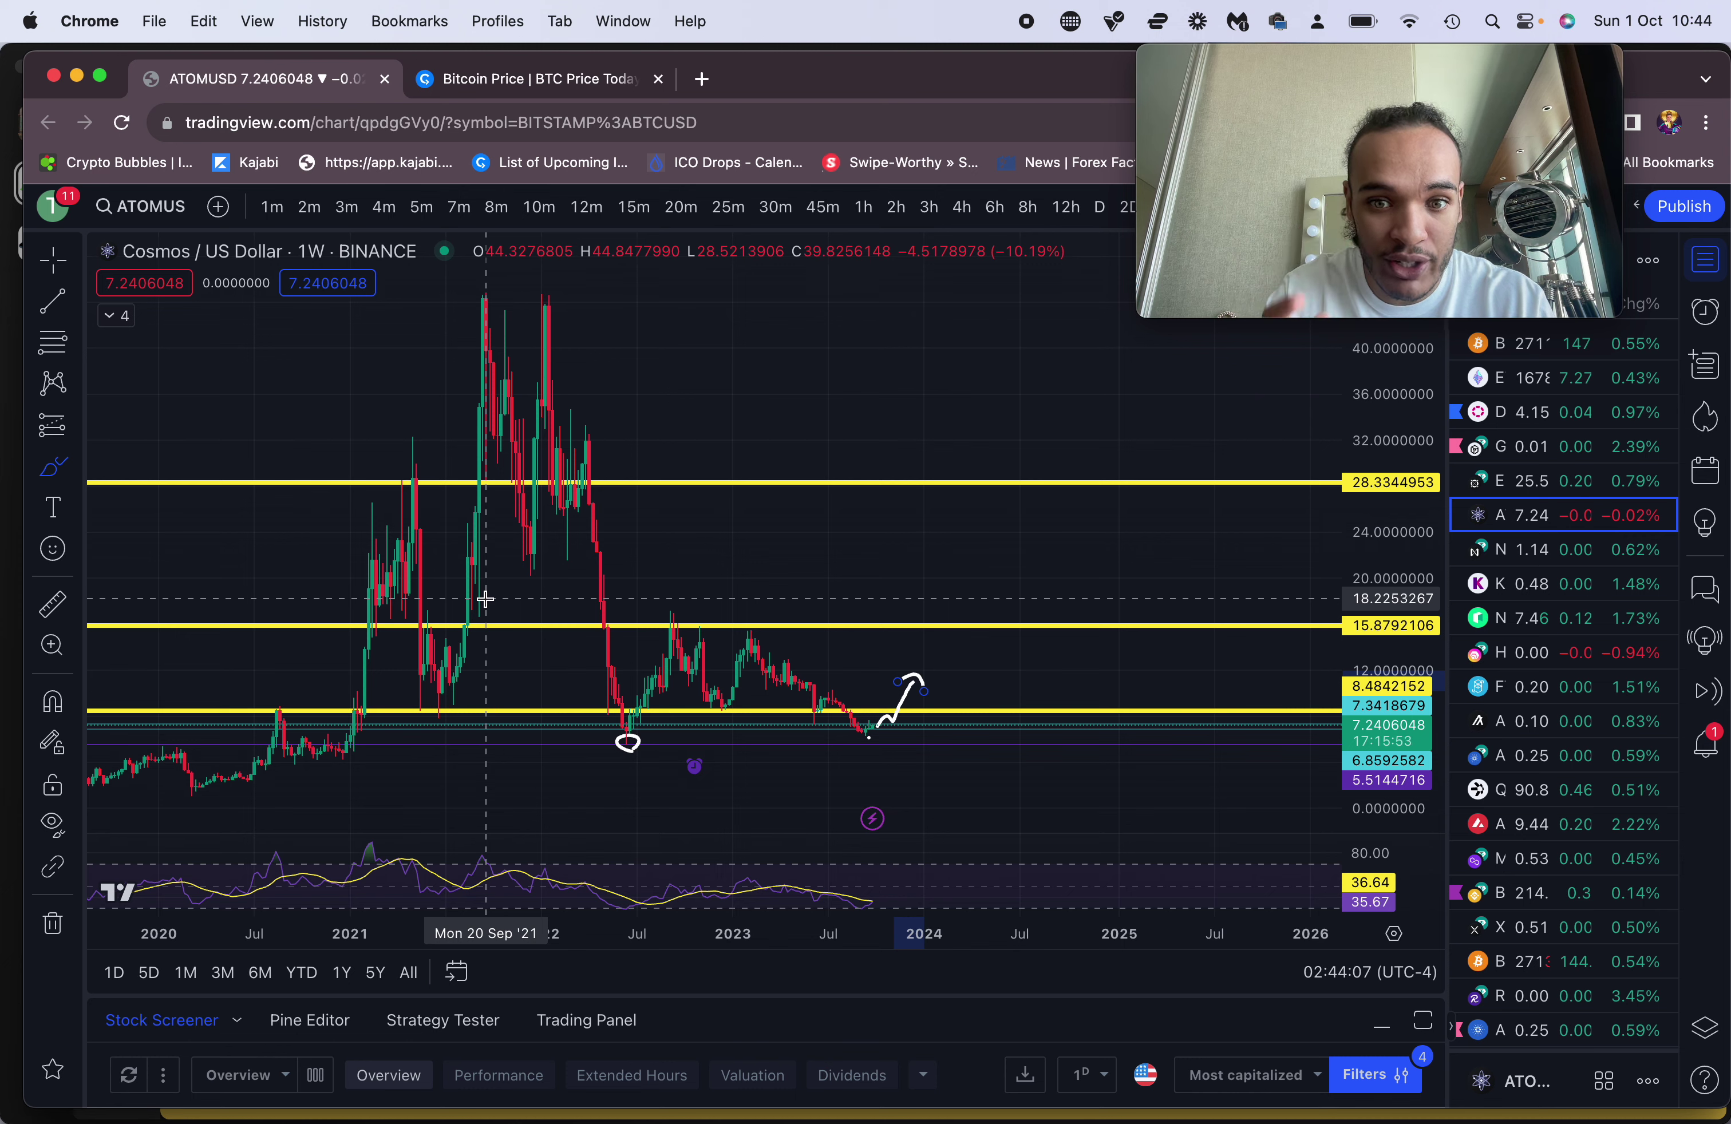
click(1493, 356)
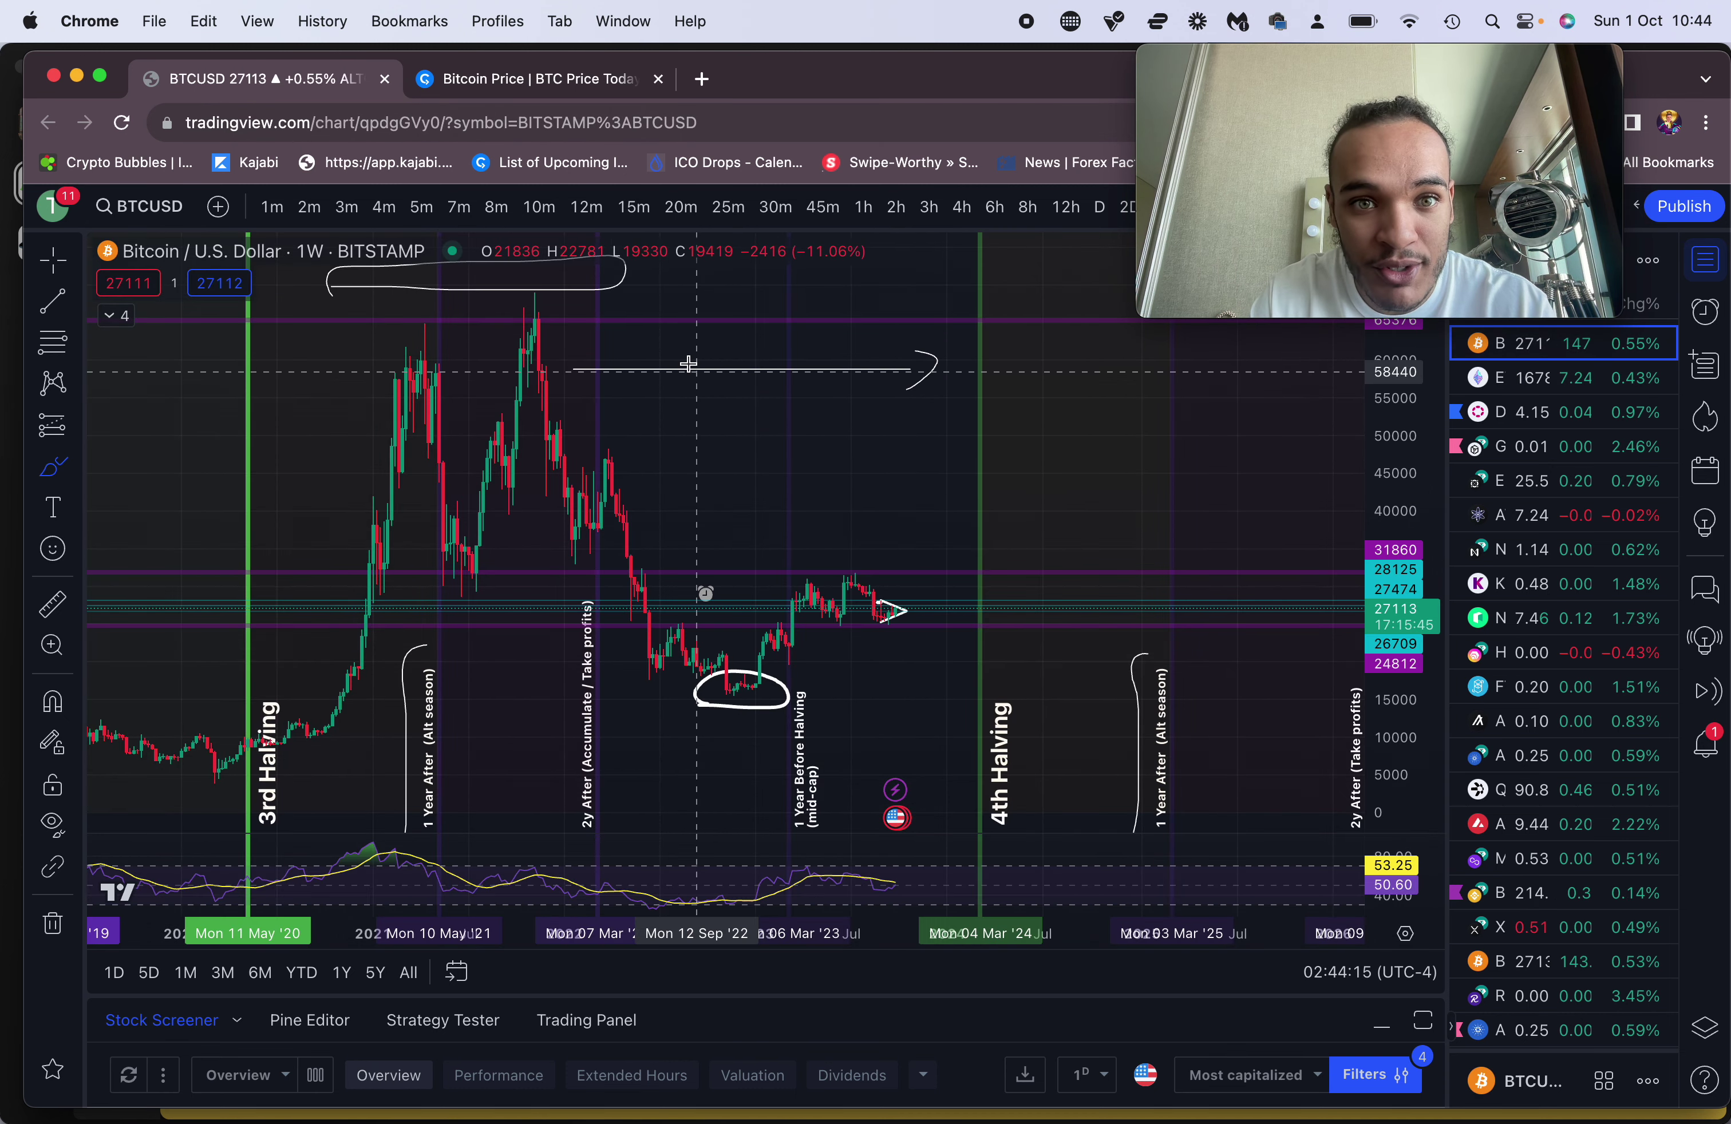
Show BTCUSD on 4-hour candles, auto-fit the price scale, and zoom out to late July–mid-October
click(962, 207)
double_click(1418, 657)
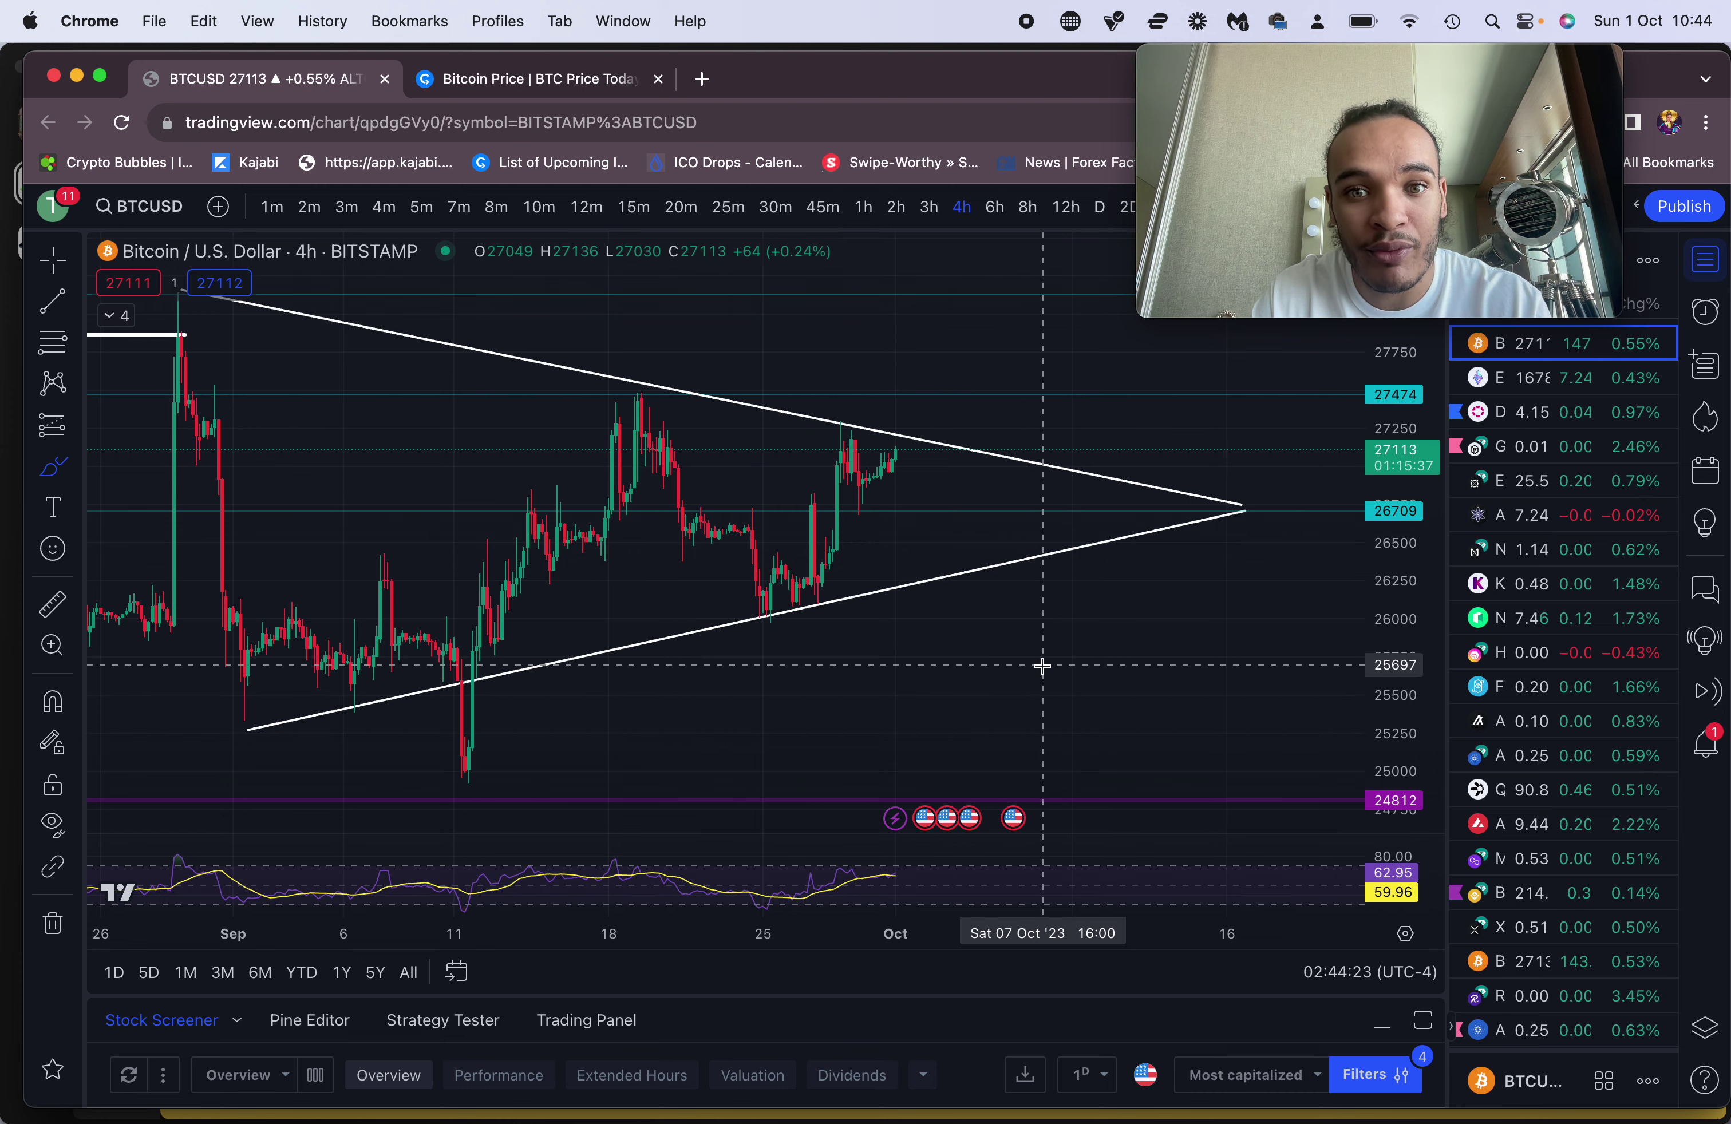
scroll(971, 940, down, 3)
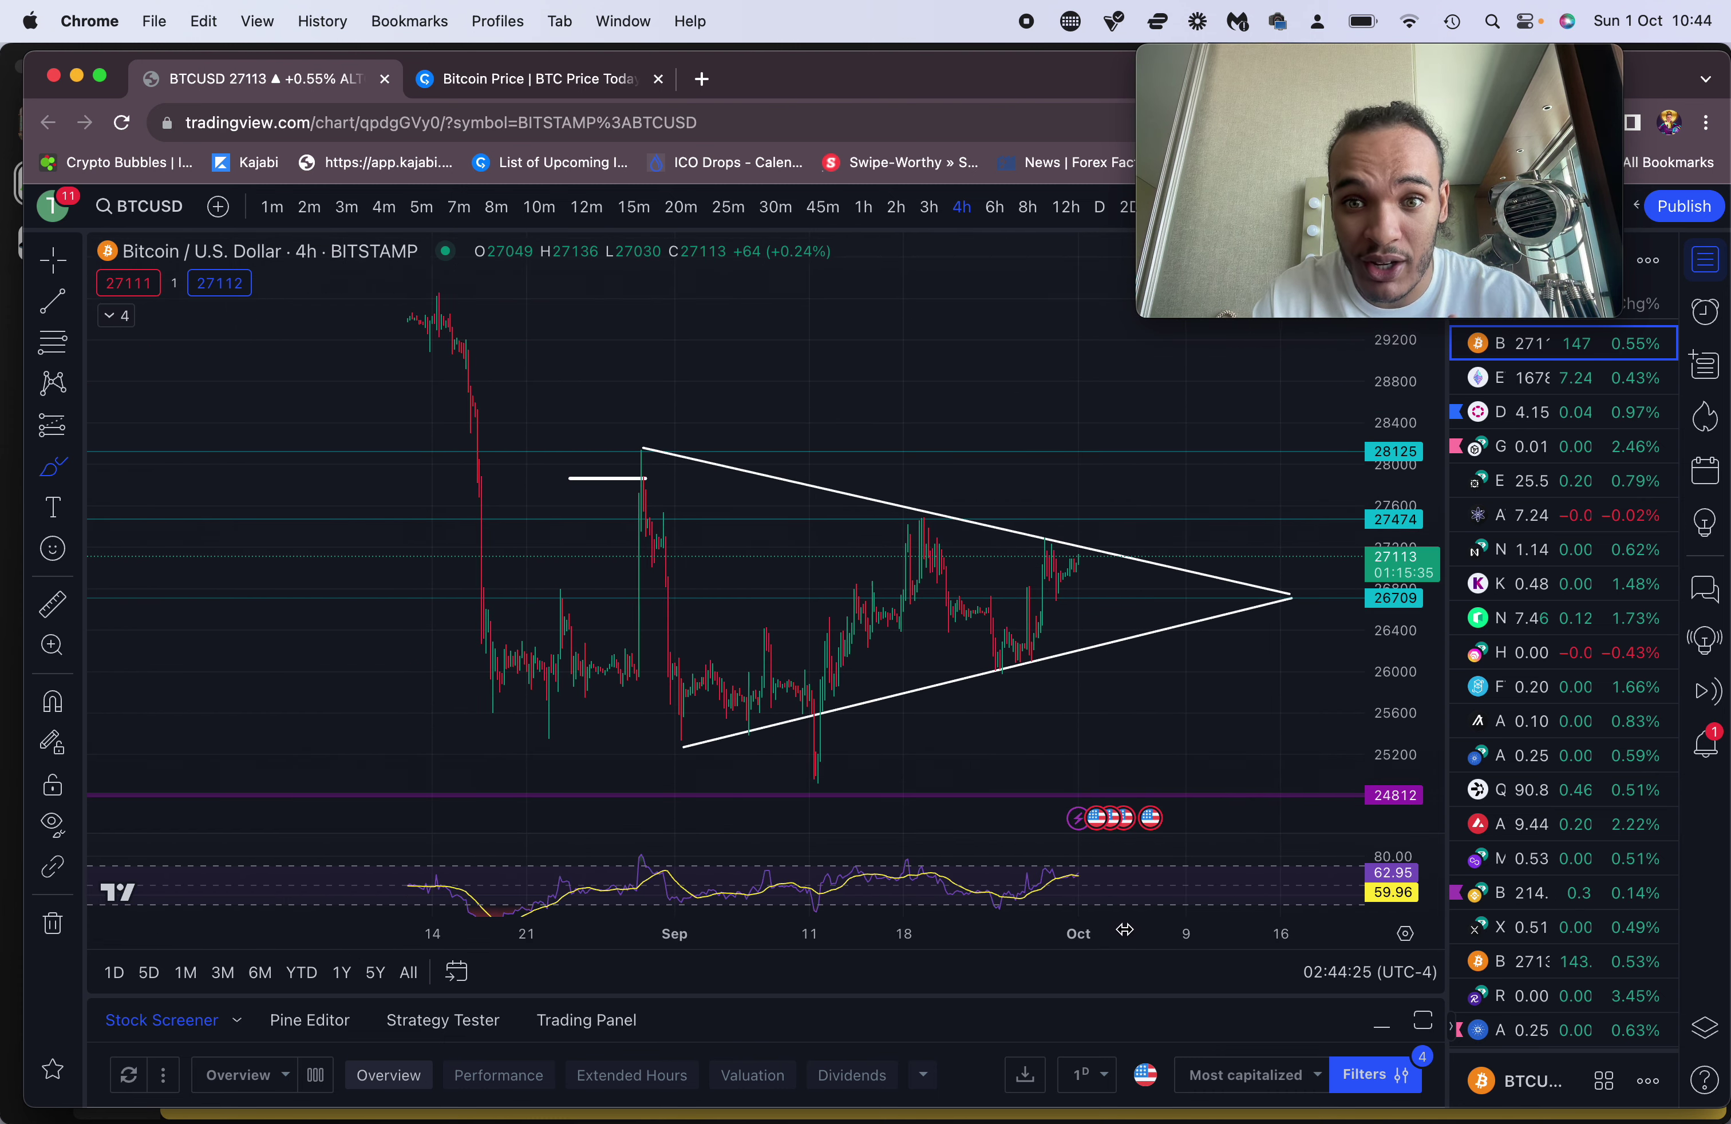